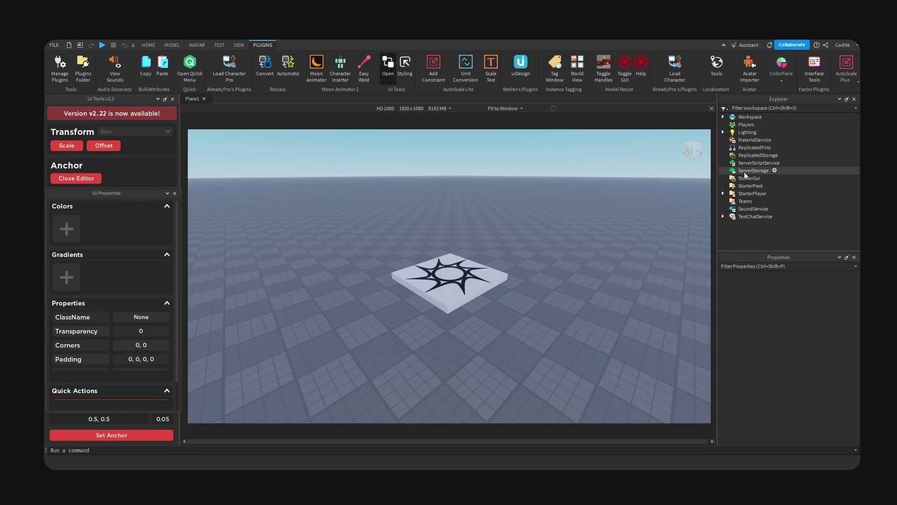
# Insert a ScreenGui into StarterGui and rename it Settings.
pyautogui.click(766, 177)
pyautogui.write('s')
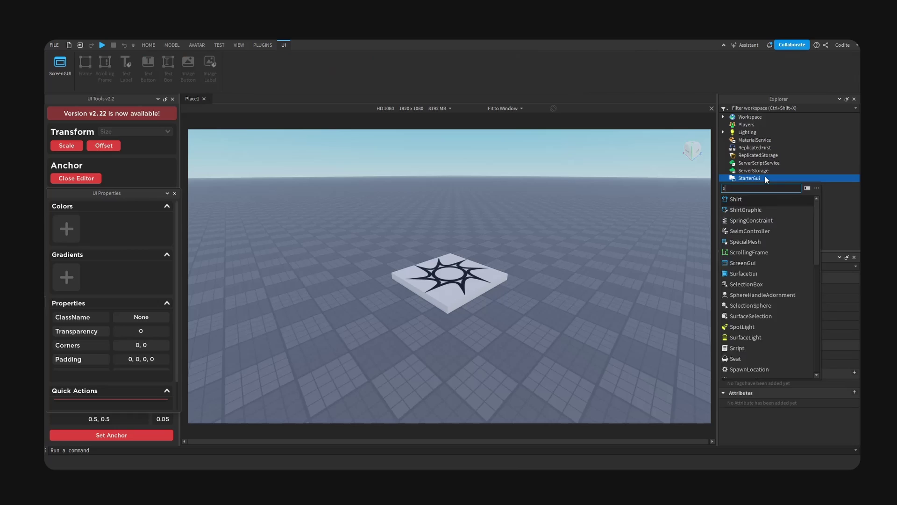
pyautogui.write('cree')
pyautogui.click(767, 201)
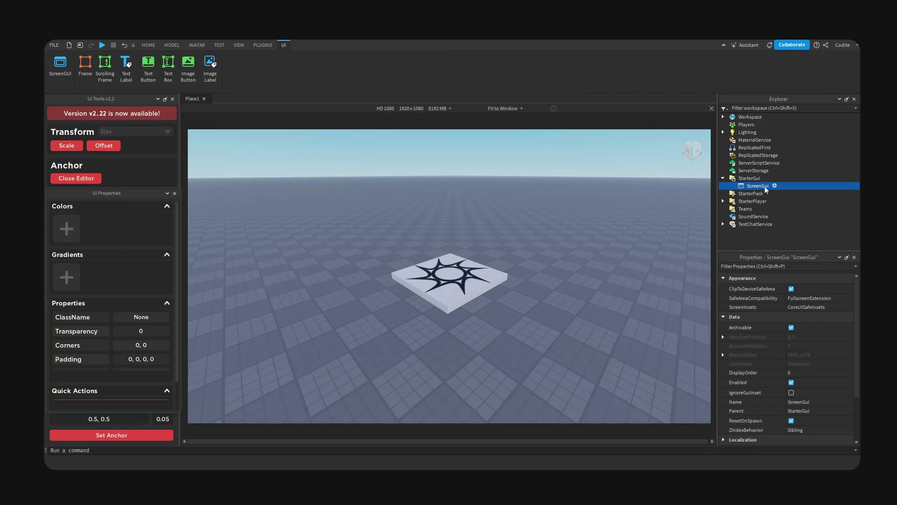
pyautogui.press('F2')
pyautogui.write('Settings')
pyautogui.press('Return')
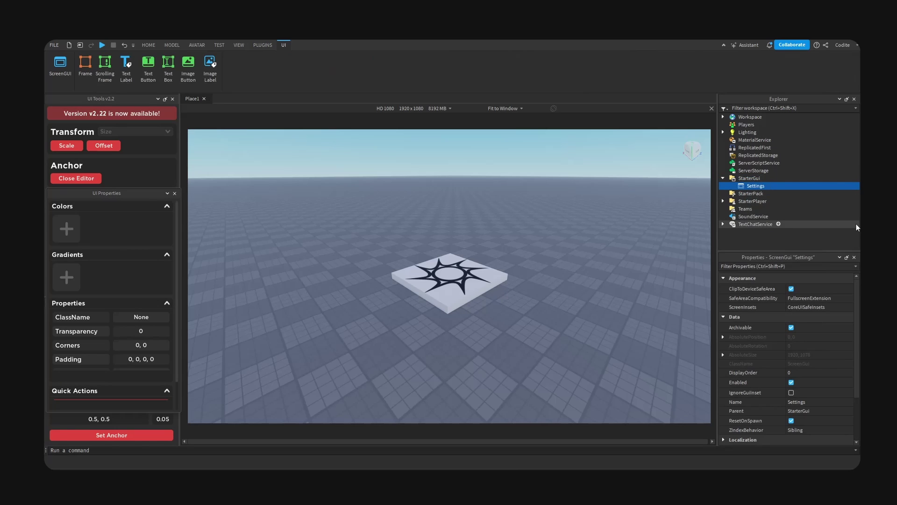
# Add a frame named Canvas to the Settings GUI, fit it to its parent and remove its background.
pyautogui.click(770, 186)
pyautogui.click(759, 207)
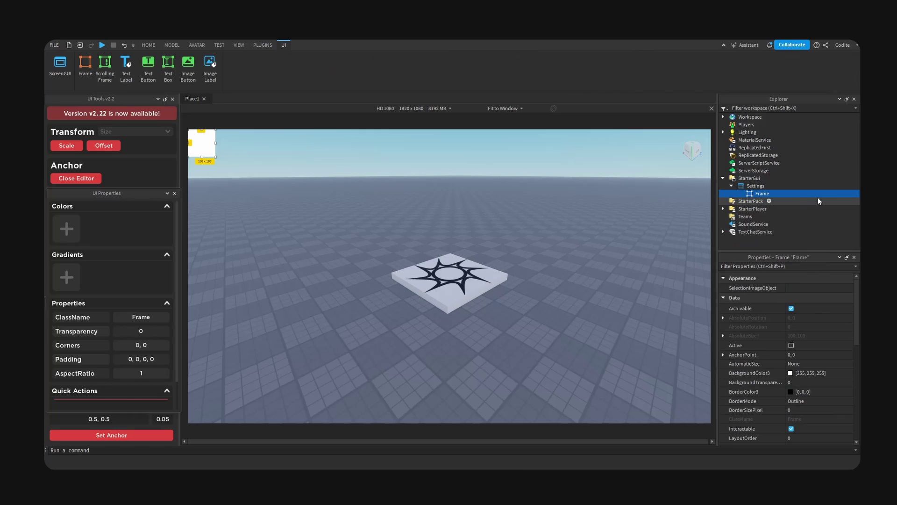
pyautogui.press('F2')
pyautogui.write('Canvas')
pyautogui.press('Return')
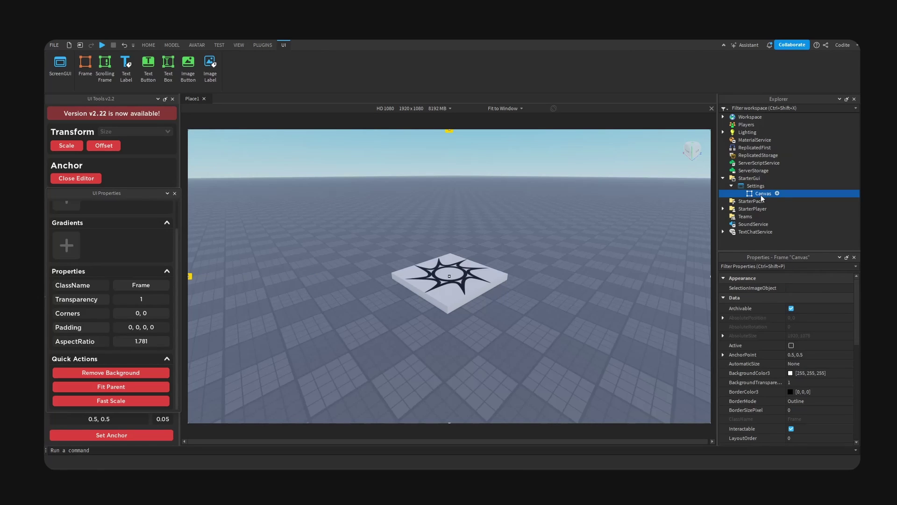
# Insert a frame inside Canvas and rename it Main.
pyautogui.click(778, 194)
pyautogui.click(769, 218)
pyautogui.press('F2')
pyautogui.write('M')
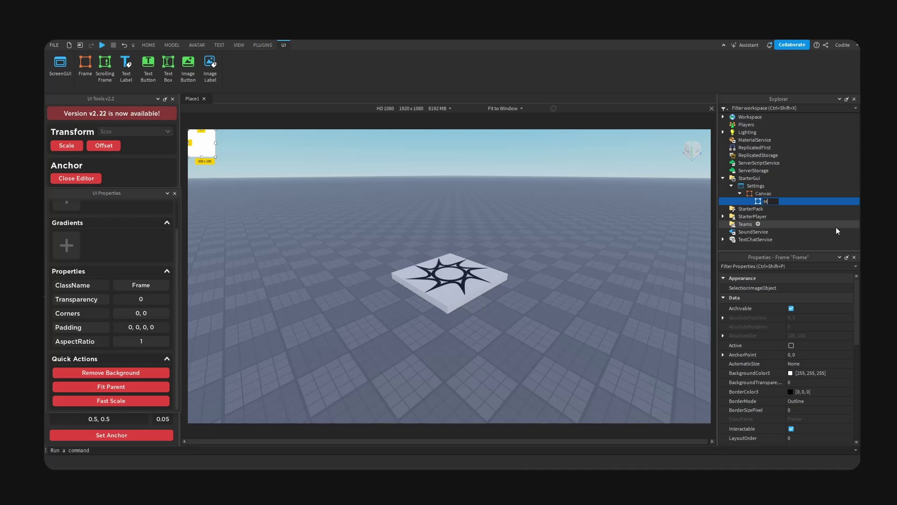
pyautogui.write('ain')
pyautogui.press('Return')
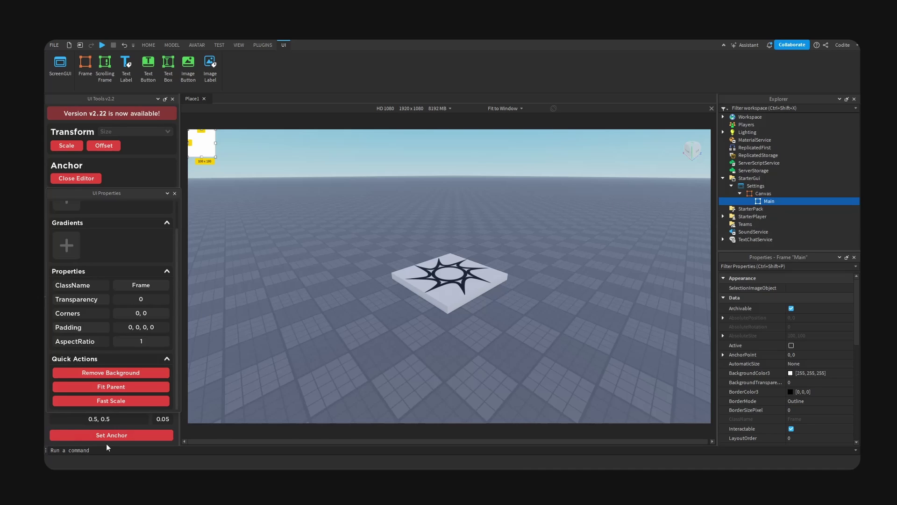
# Centre the Main frame with anchor point 0.5, 0.5 and enlarge it to a portrait panel with an aspect ratio of about 0.79.
pyautogui.click(115, 434)
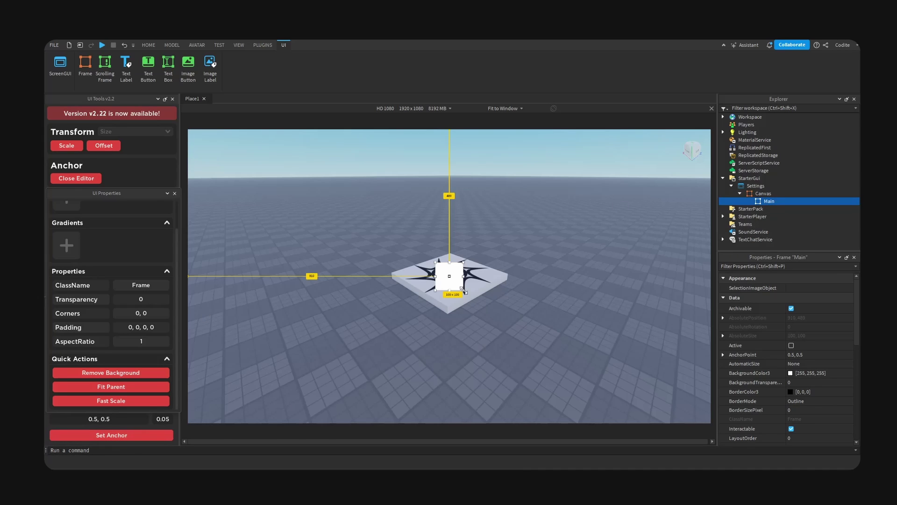
pyautogui.moveTo(463, 290); pyautogui.dragTo(545, 387)
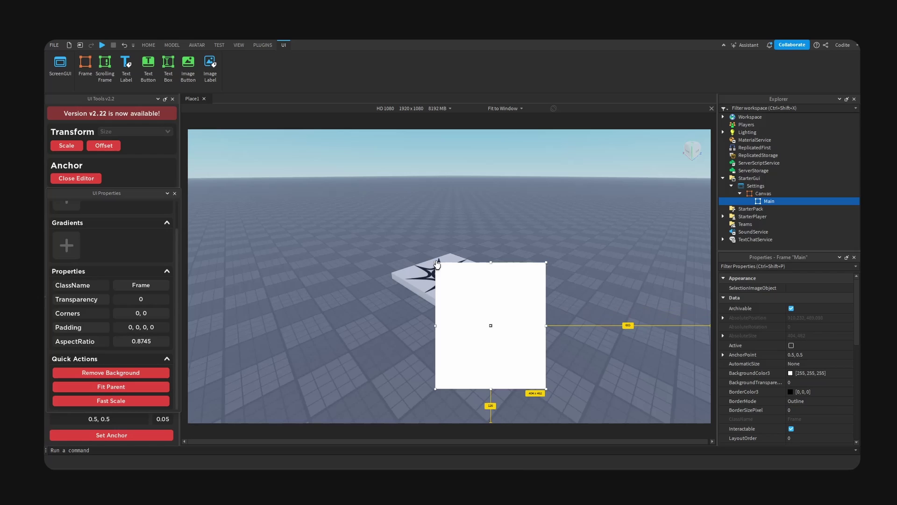
pyautogui.moveTo(435, 261); pyautogui.dragTo(400, 200)
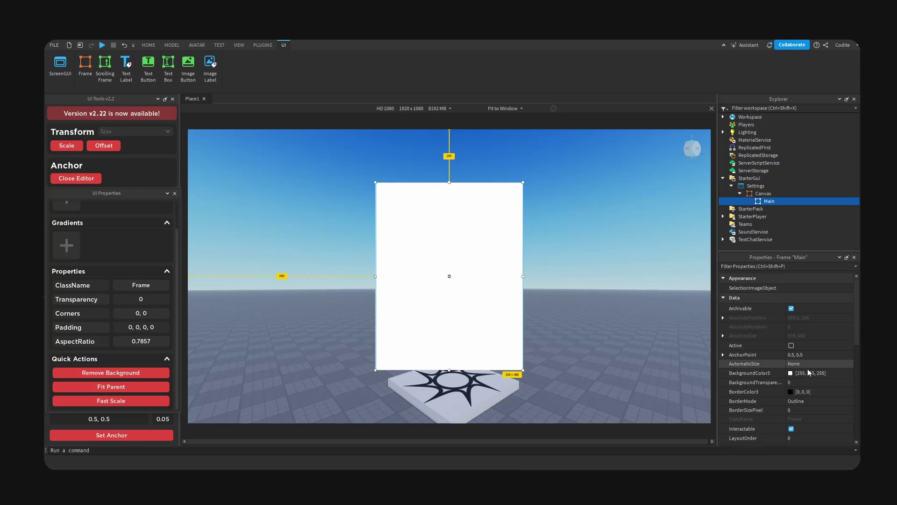
# Add a UICorner to the Main frame and set its corner radius to scale 0.05 and offset 0.
pyautogui.click(781, 202)
pyautogui.write('corn')
pyautogui.press('Return')
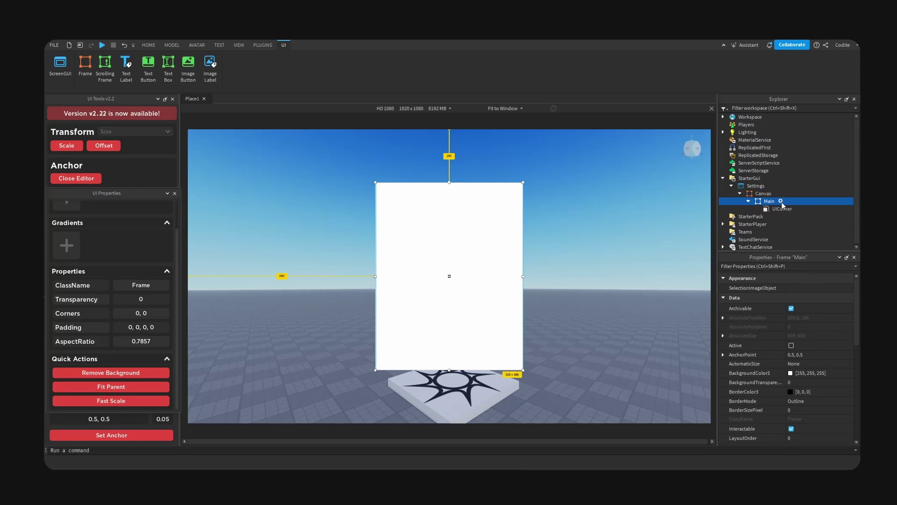
pyautogui.click(723, 288)
pyautogui.click(825, 297)
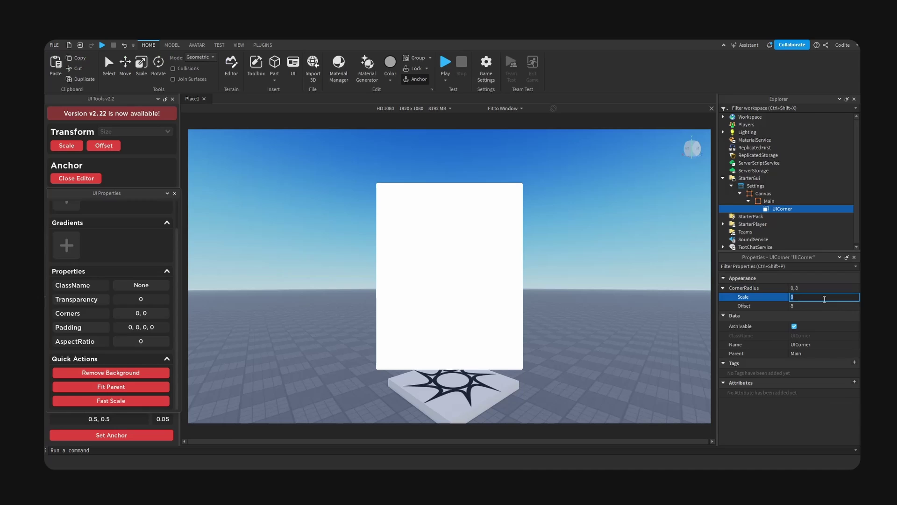
pyautogui.write('0.1')
pyautogui.press('Return')
pyautogui.click(838, 306)
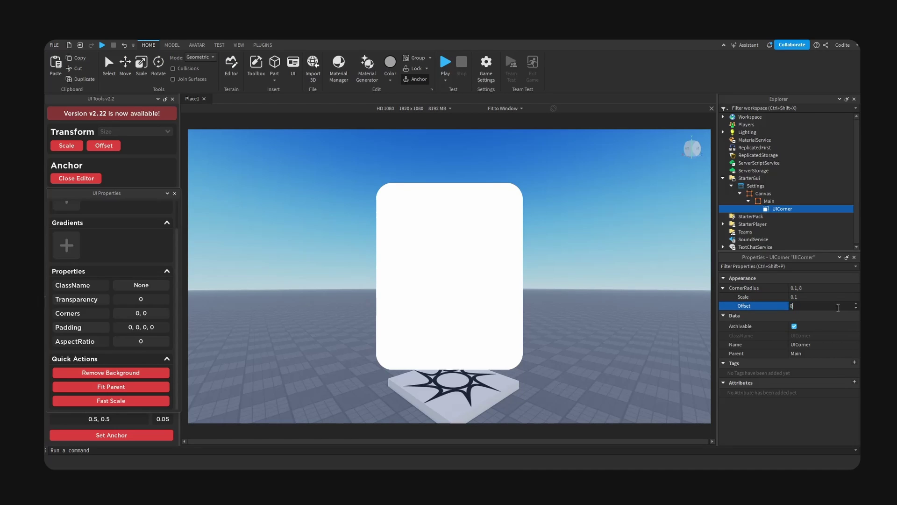
pyautogui.click(845, 298)
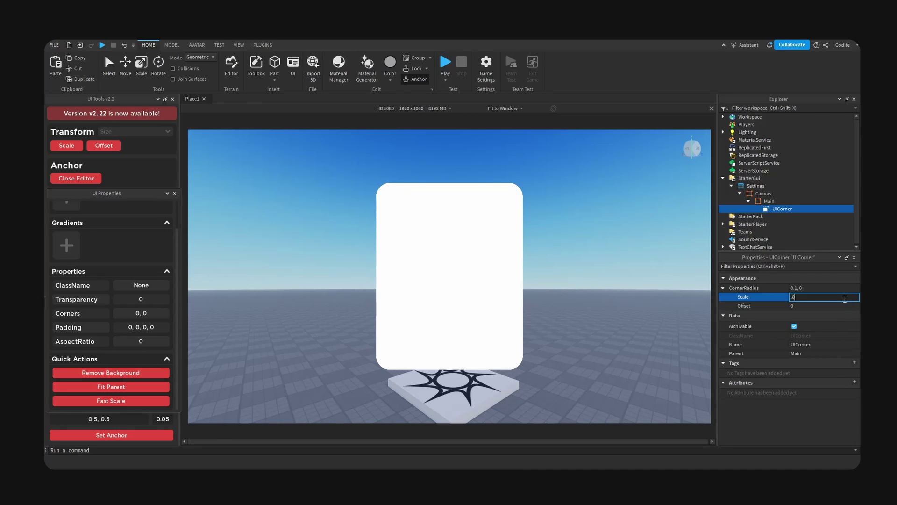
pyautogui.press('Return')
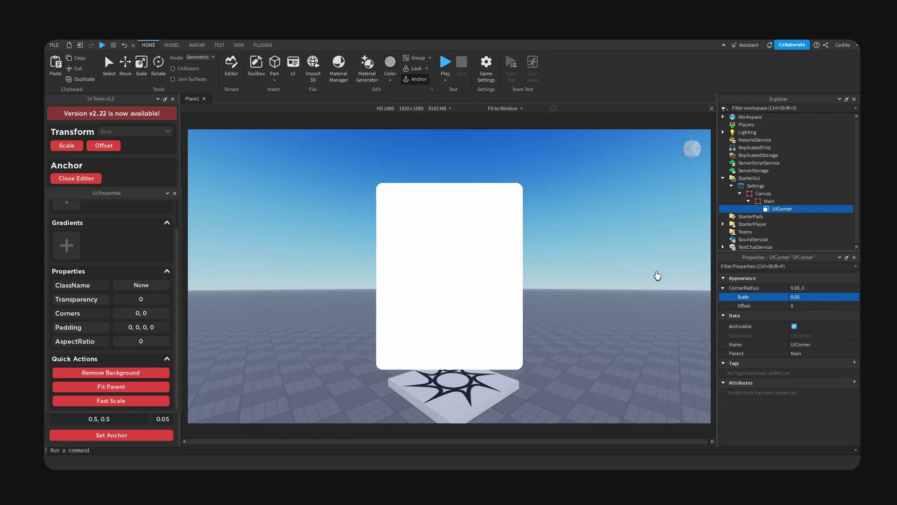
# Add a UIGradient to the Main frame and set its rotation to -90.
pyautogui.moveTo(657, 276); pyautogui.dragTo(616, 266, button='right')
pyautogui.click(791, 201)
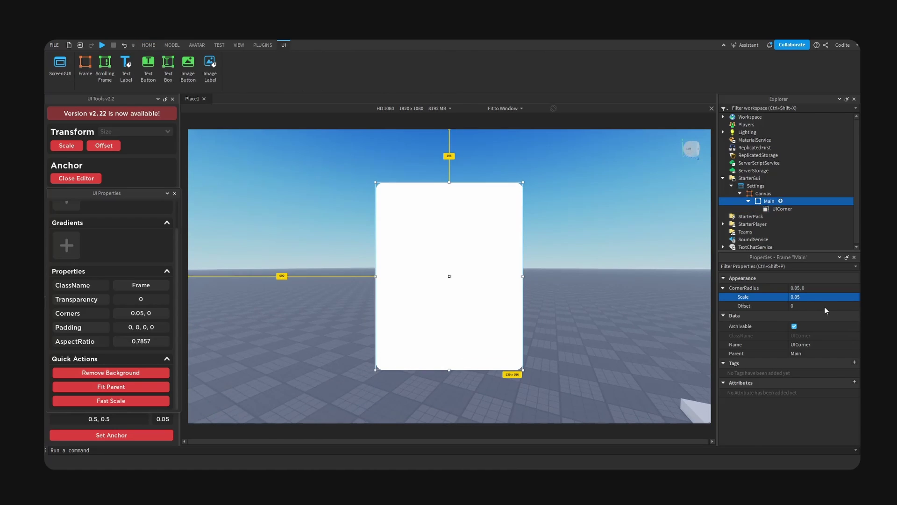
pyautogui.click(781, 201)
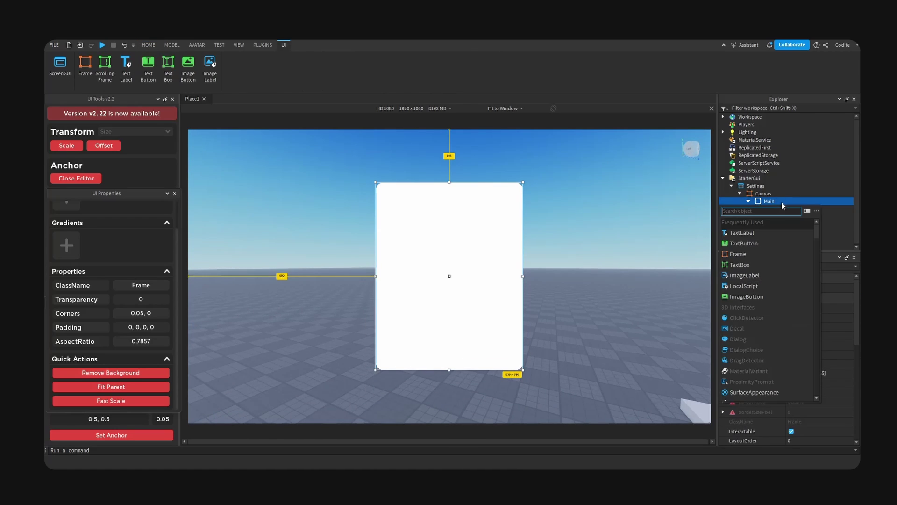
pyautogui.click(781, 202)
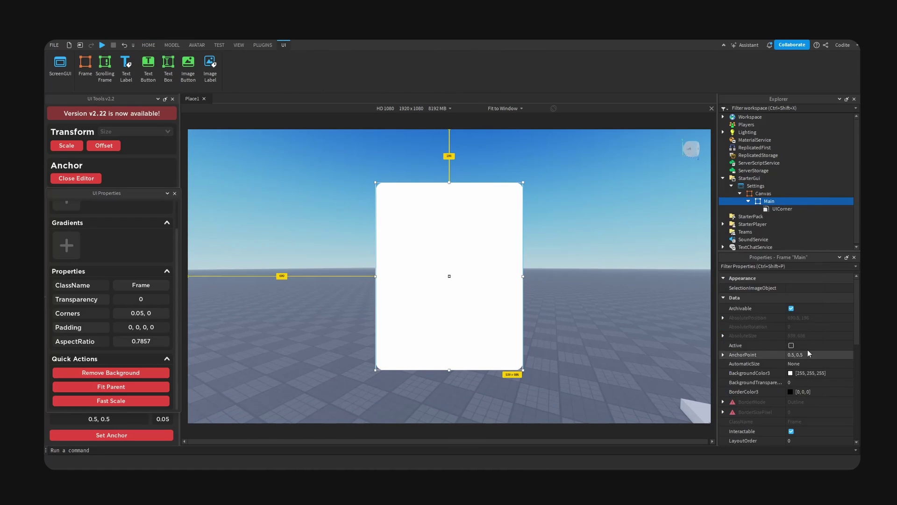
pyautogui.click(780, 202)
pyautogui.write('grad')
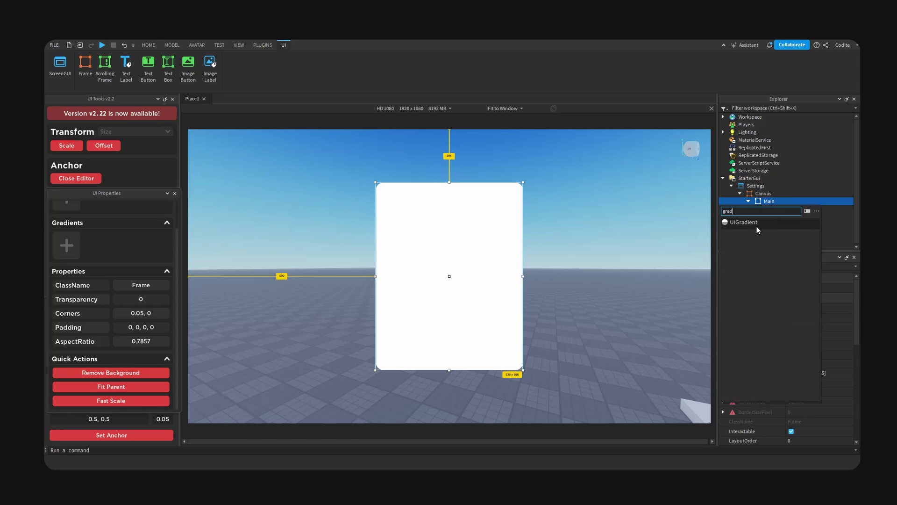
pyautogui.click(756, 225)
pyautogui.click(782, 216)
pyautogui.click(846, 319)
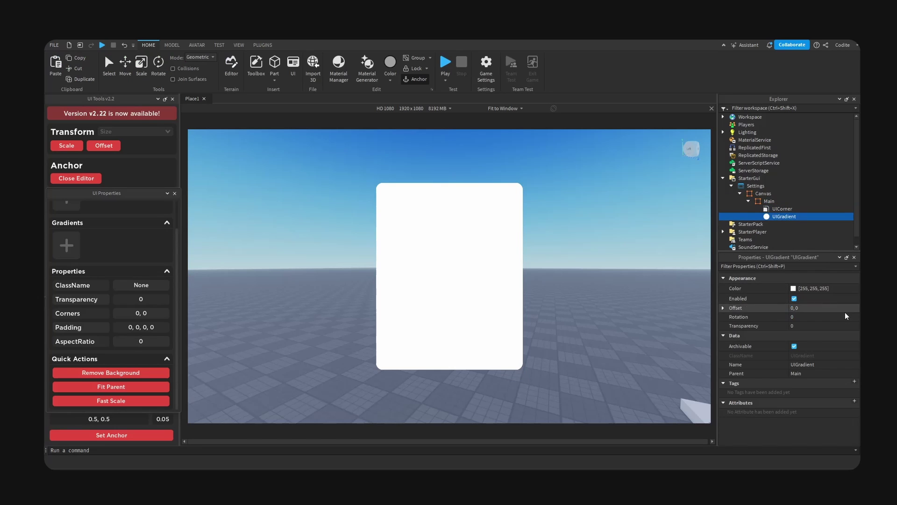
pyautogui.write('-90')
pyautogui.press('Return')
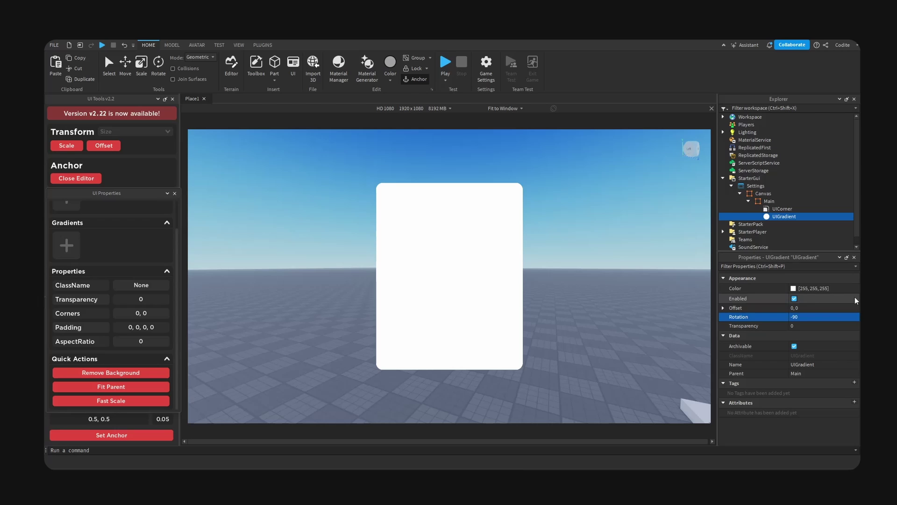
# Open the UIGradient's color sequence and set its start color to near-black #0b0b0b.
pyautogui.click(852, 289)
pyautogui.click(854, 288)
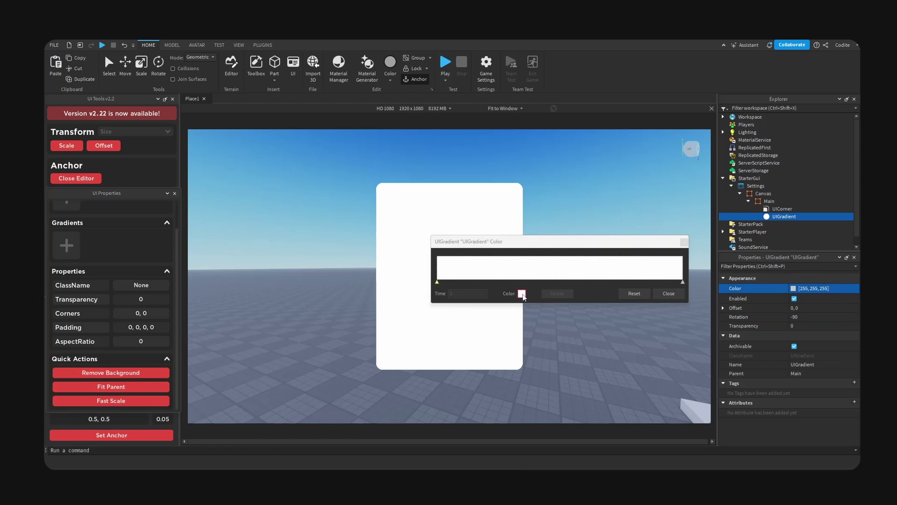
pyautogui.click(522, 294)
pyautogui.moveTo(654, 215); pyautogui.dragTo(649, 284)
pyautogui.click(653, 276)
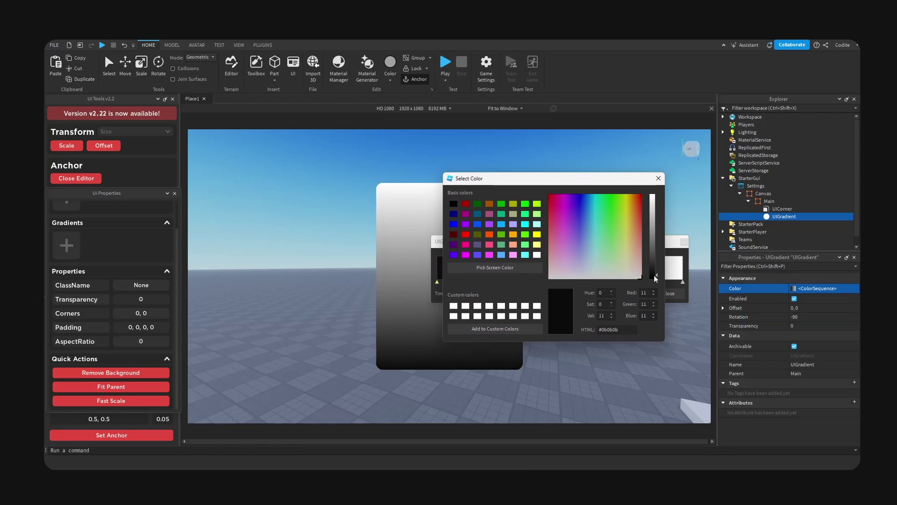
pyautogui.click(658, 179)
# Set the gradient's end color to dark grey #1f1f1f.
pyautogui.click(683, 282)
pyautogui.click(521, 294)
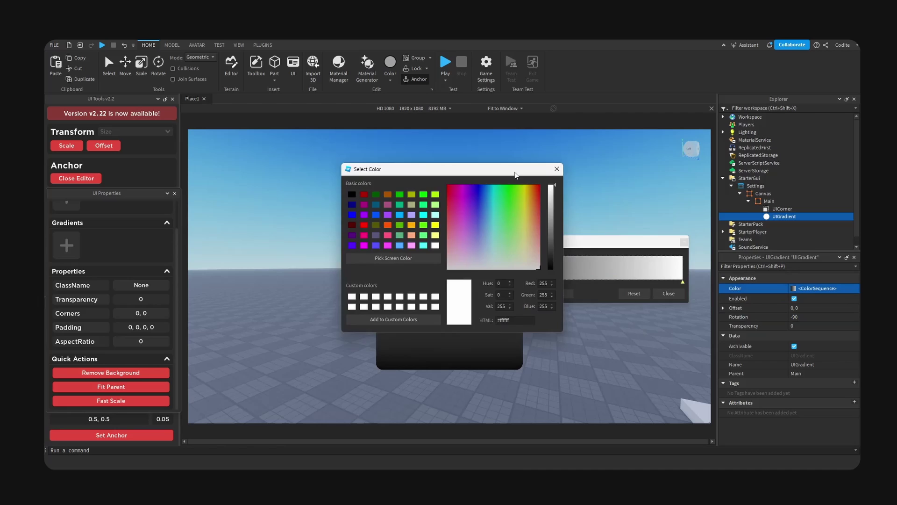
pyautogui.moveTo(467, 168); pyautogui.dragTo(647, 183)
pyautogui.moveTo(732, 201); pyautogui.dragTo(735, 277)
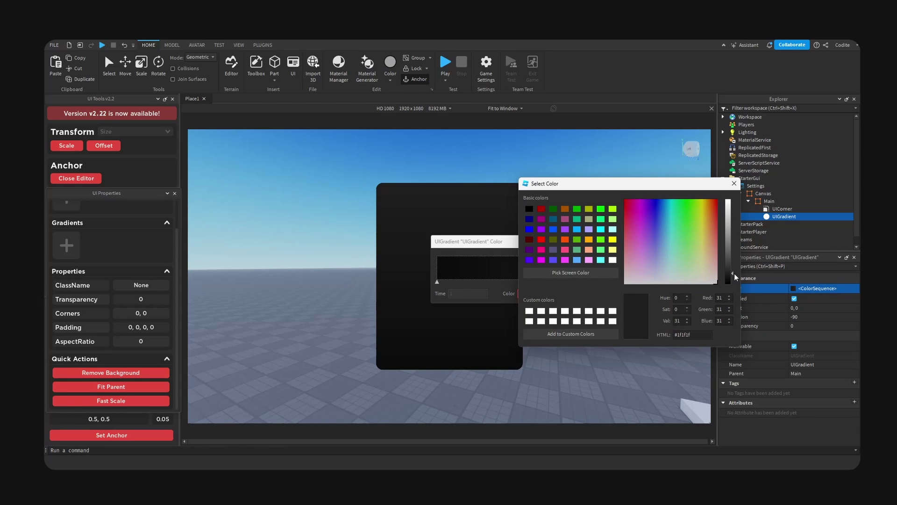
pyautogui.click(734, 183)
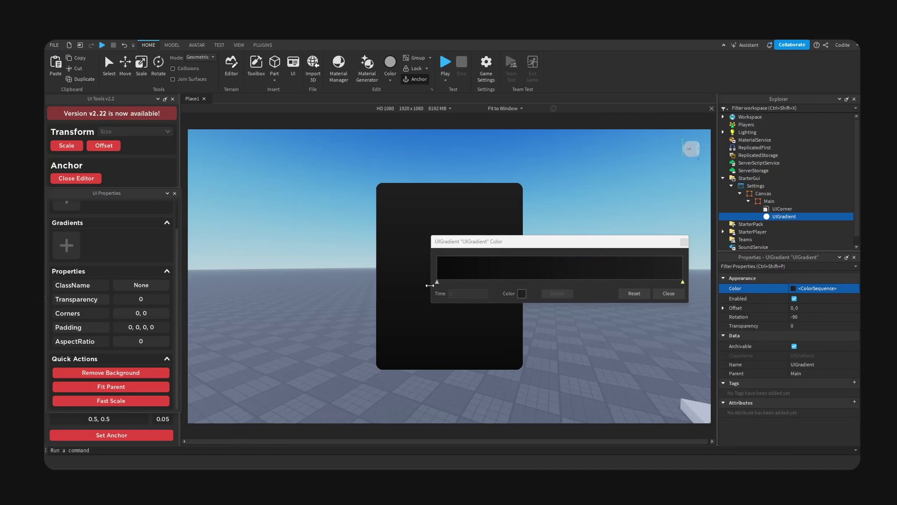
# Change the gradient's start color to dark grey #1b1b1b.
pyautogui.click(437, 282)
pyautogui.click(521, 294)
pyautogui.moveTo(373, 167); pyautogui.dragTo(503, 189)
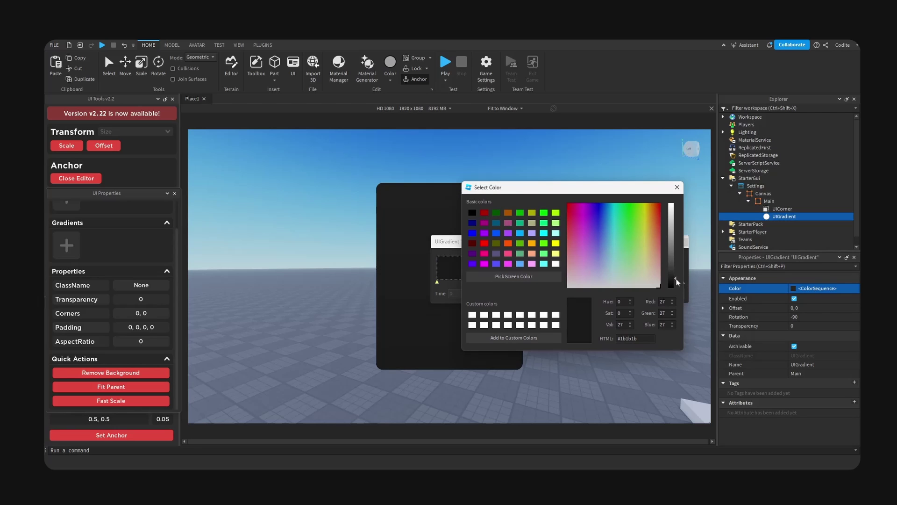
pyautogui.click(678, 187)
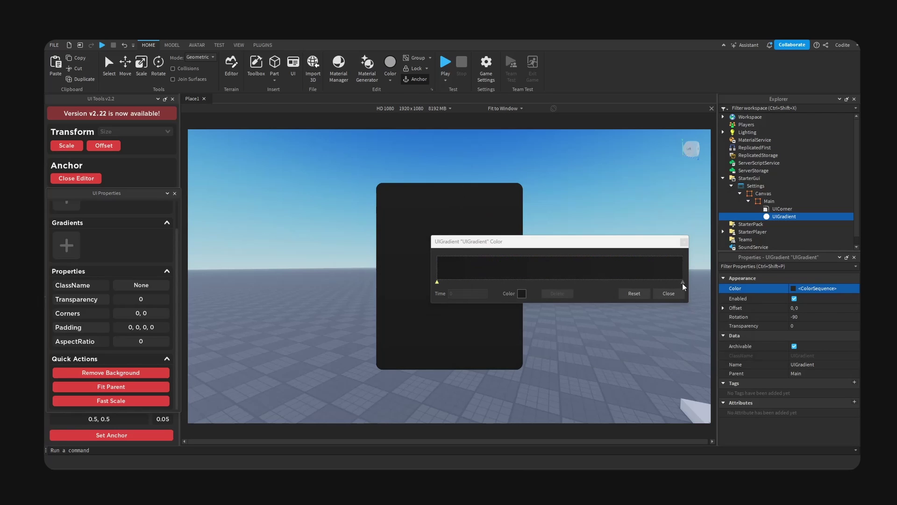
# Adjust the gradient's end color to a slightly lighter dark grey and close the color sequence editor.
pyautogui.click(683, 282)
pyautogui.click(519, 293)
pyautogui.moveTo(505, 176); pyautogui.dragTo(663, 206)
pyautogui.moveTo(714, 288); pyautogui.dragTo(714, 287)
pyautogui.click(715, 197)
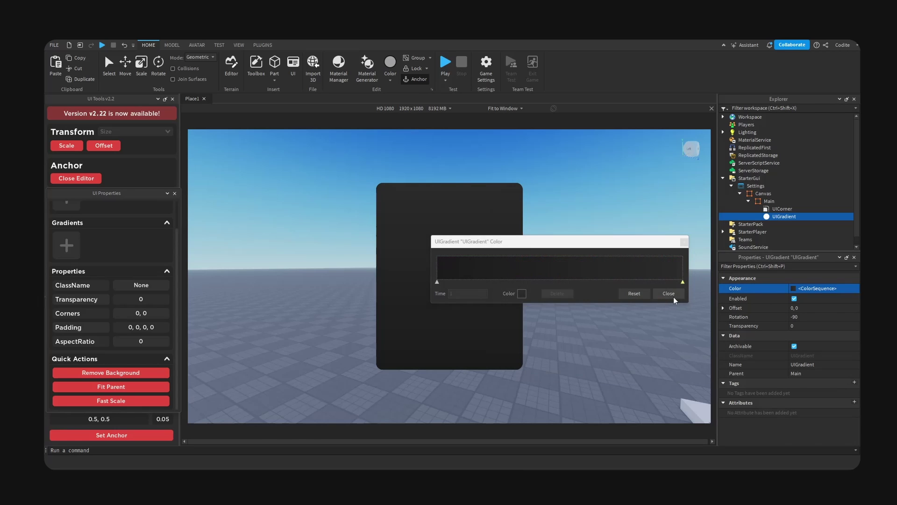
pyautogui.click(675, 300)
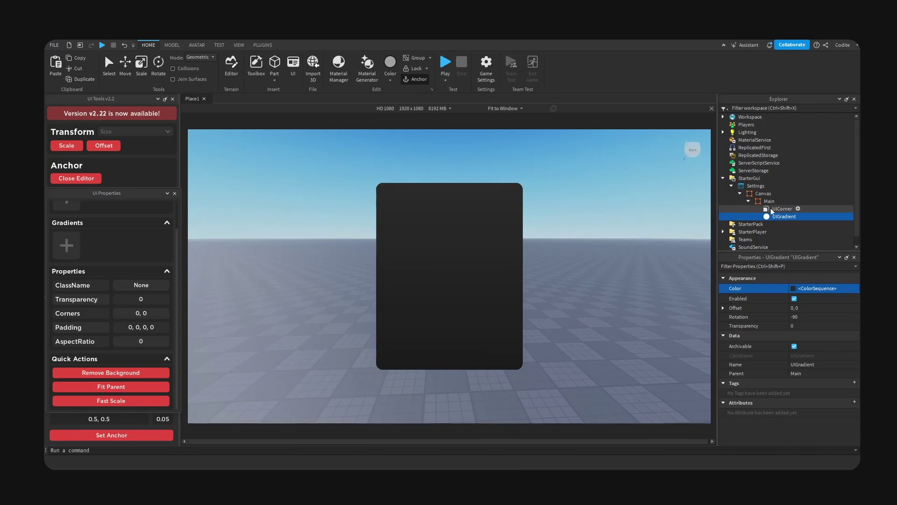
# Set the Main frame's background transparency to 0.05.
pyautogui.click(769, 201)
pyautogui.click(749, 201)
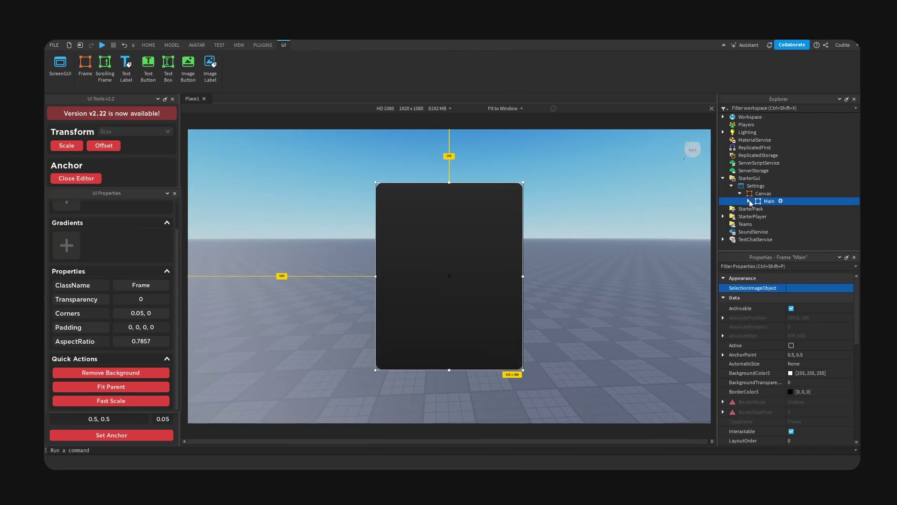
pyautogui.click(834, 384)
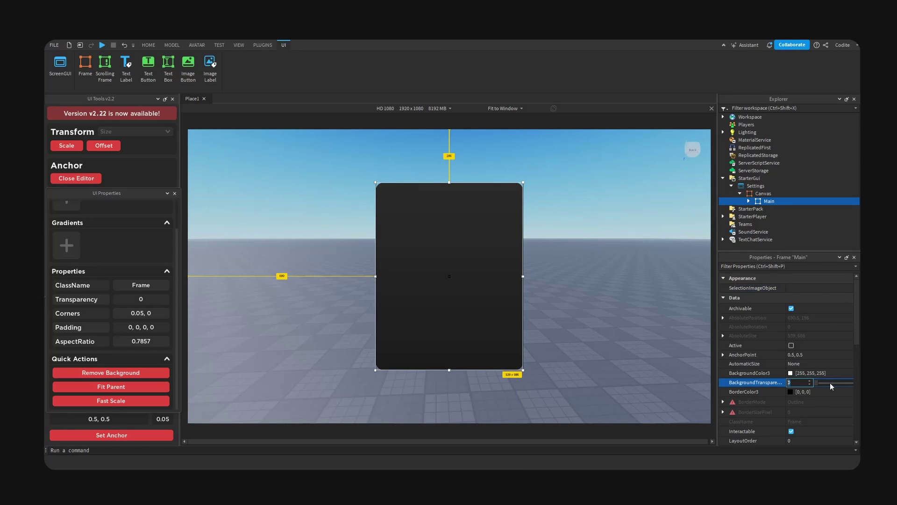
pyautogui.write('0.05')
pyautogui.press('Return')
pyautogui.click(621, 279)
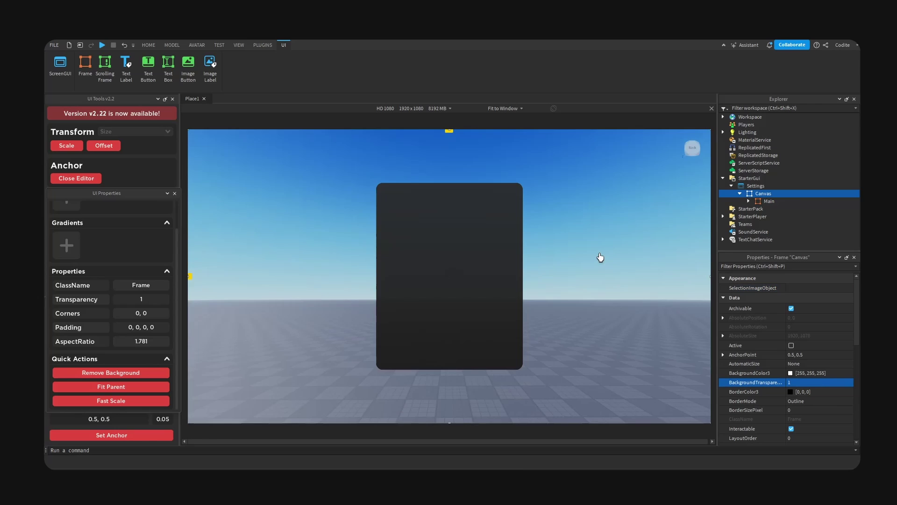
pyautogui.moveTo(604, 258); pyautogui.dragTo(588, 245, button='right')
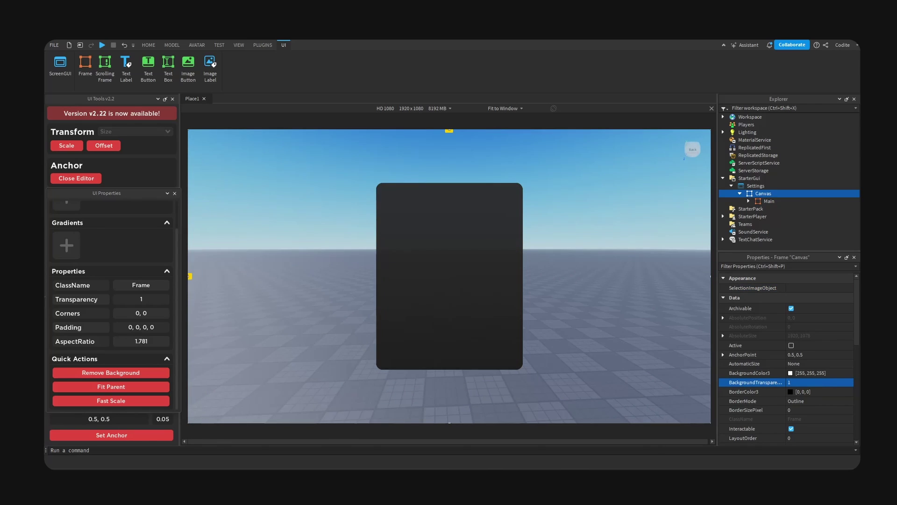
# Insert a TextLabel into the Main frame and centre it with a 0.5, 0.5 anchor.
pyautogui.click(761, 201)
pyautogui.click(748, 201)
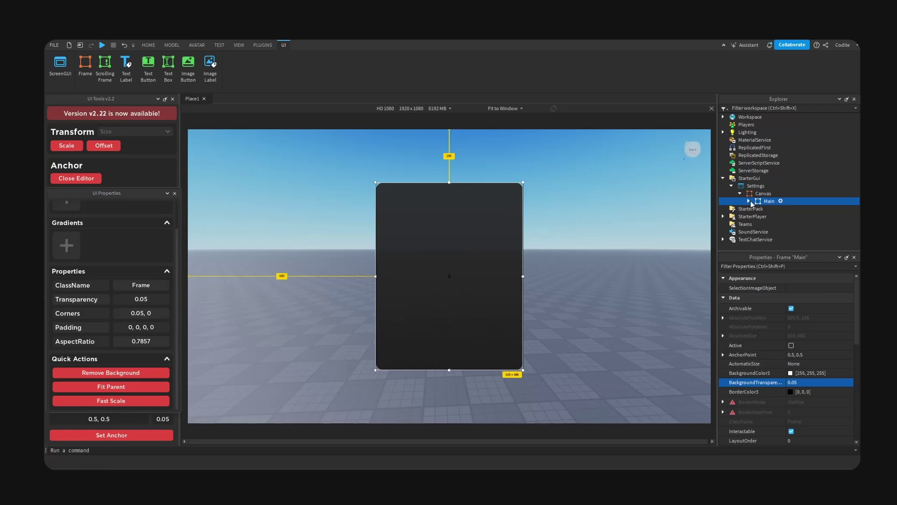
pyautogui.click(782, 201)
pyautogui.write('text')
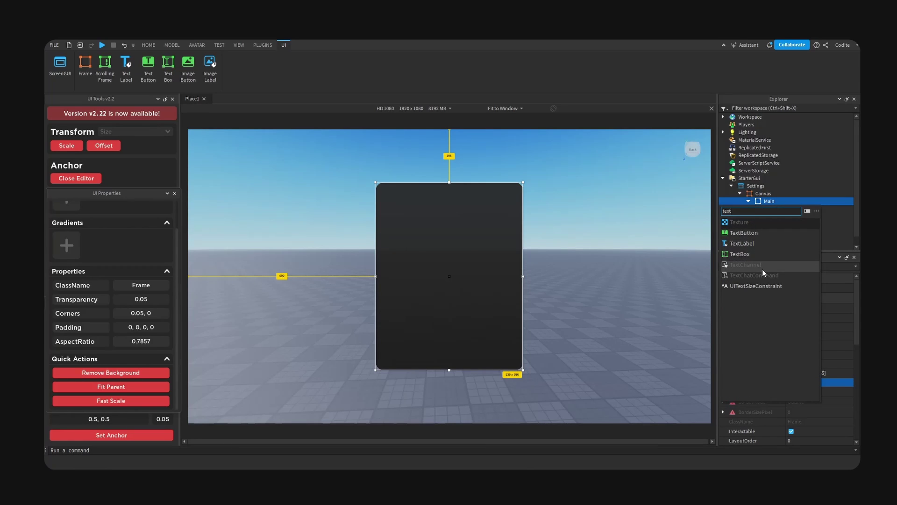
pyautogui.click(756, 244)
pyautogui.click(116, 436)
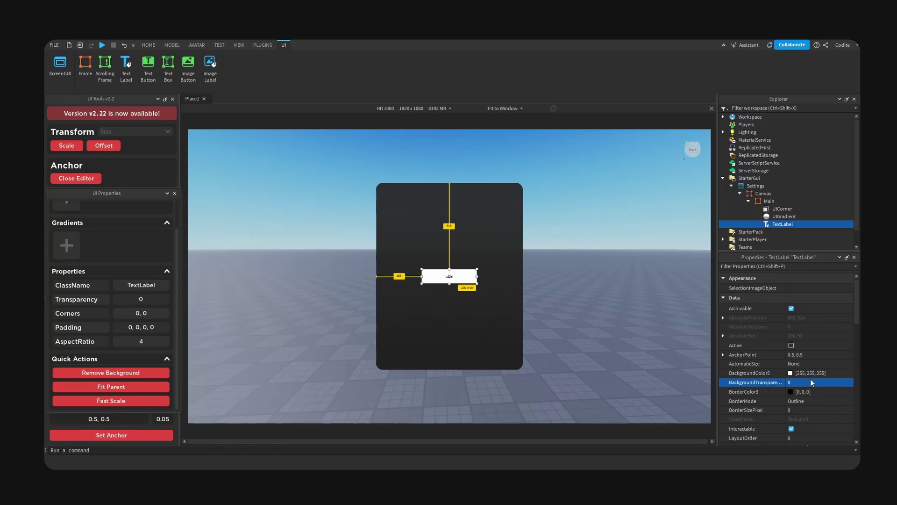
# Set the label's AnchorPoint X to 0 and move the label to the panel's upper-left corner.
pyautogui.click(723, 355)
pyautogui.click(810, 364)
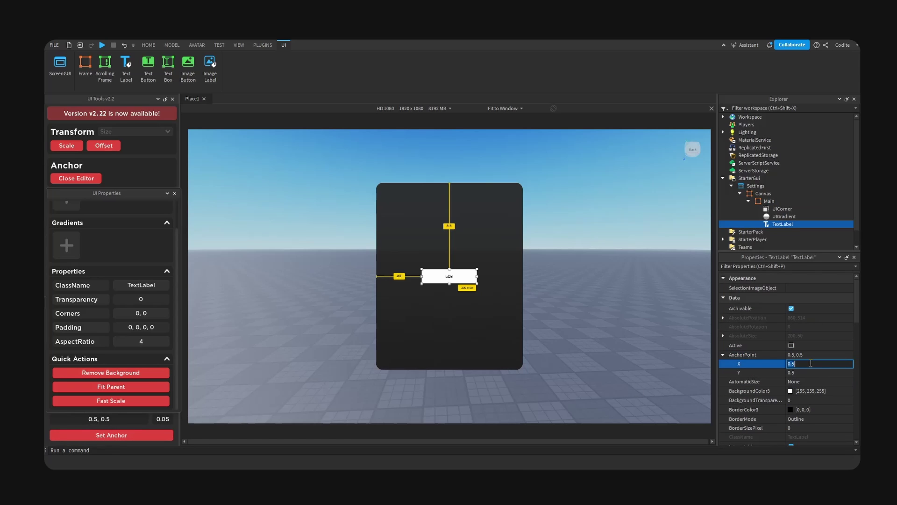
pyautogui.press('Return')
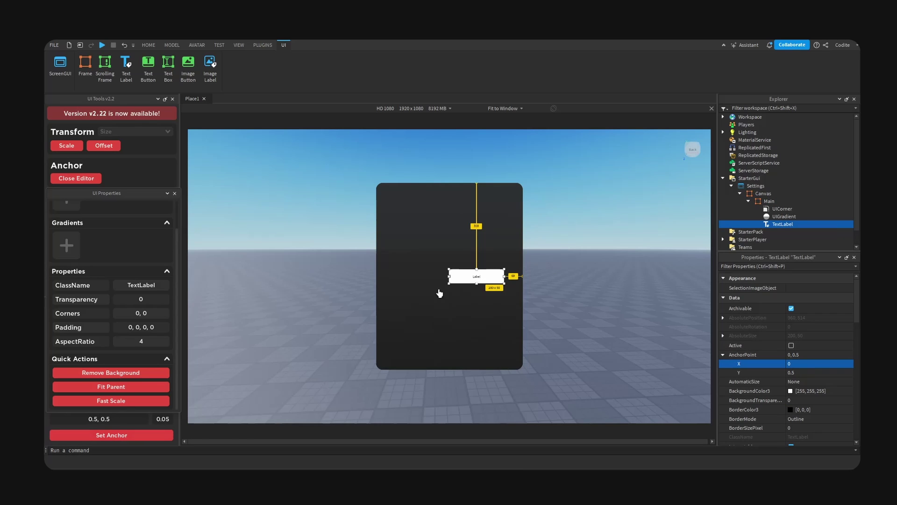
pyautogui.moveTo(472, 281); pyautogui.dragTo(407, 203)
# Remove the label's background and turn on TextScaled.
pyautogui.scroll(-5, 799, 393)
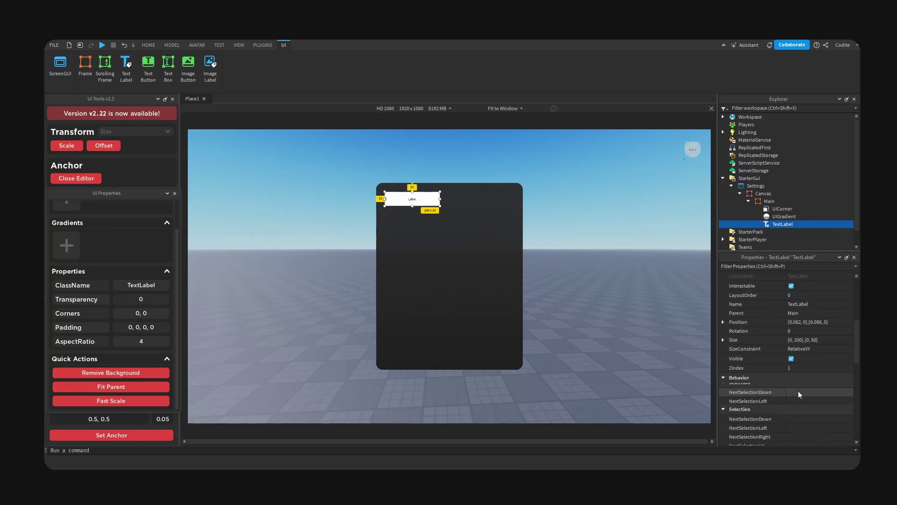
pyautogui.scroll(-10, 799, 393)
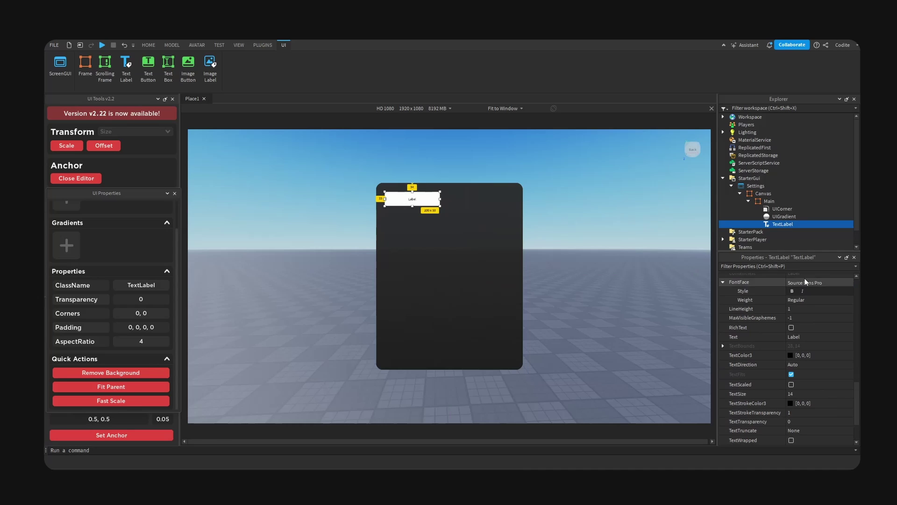
pyautogui.click(94, 374)
pyautogui.scroll(-3, 784, 404)
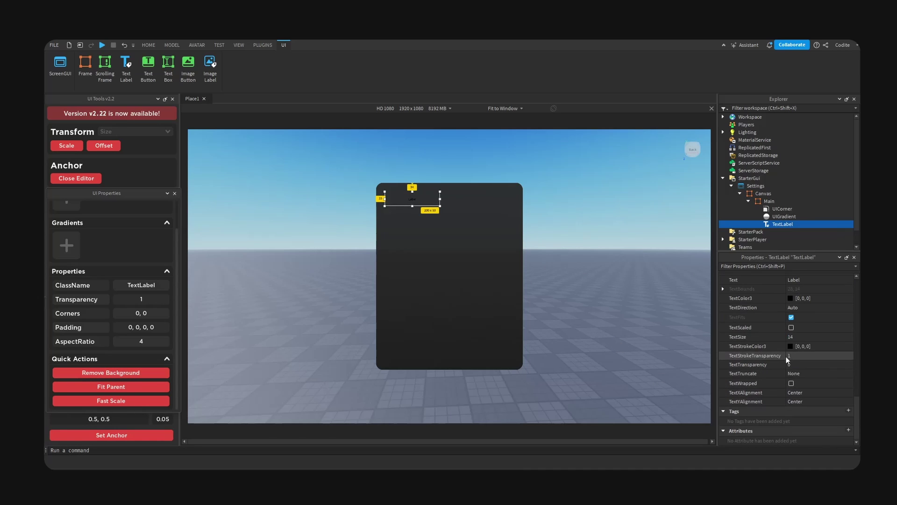
pyautogui.click(791, 328)
pyautogui.scroll(3, 804, 346)
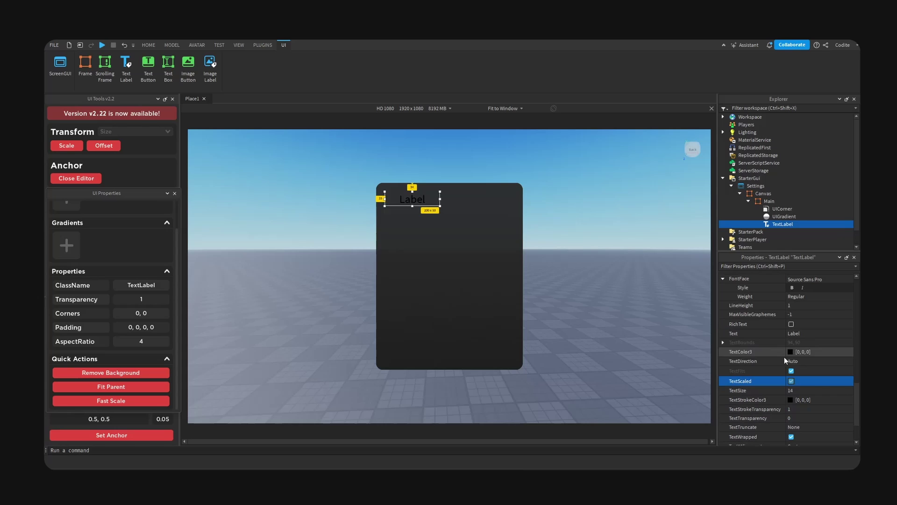
# Set the label's text color to off-white #f3f9fa.
pyautogui.click(790, 351)
pyautogui.click(705, 199)
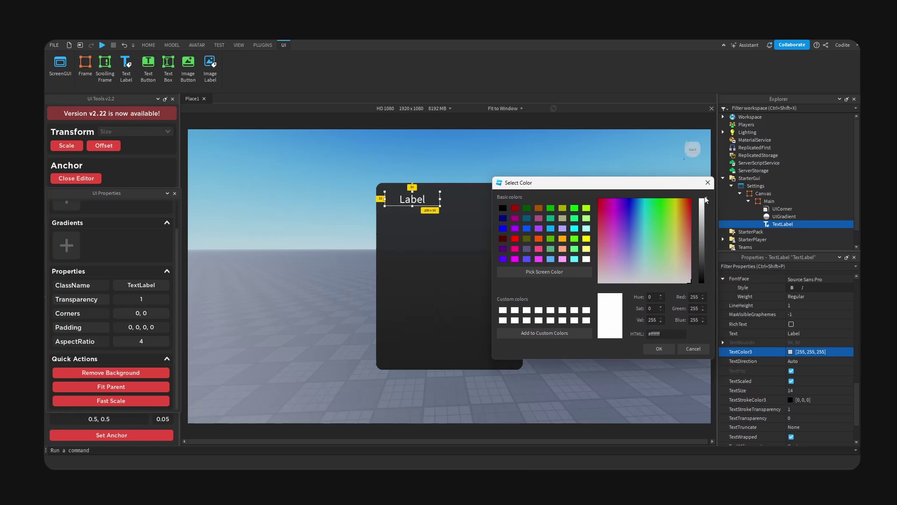
pyautogui.moveTo(640, 204); pyautogui.dragTo(641, 281)
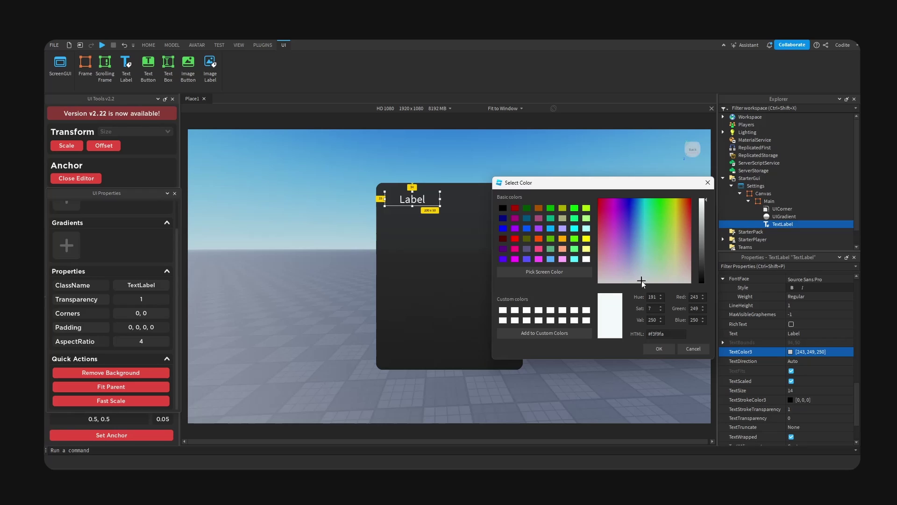
pyautogui.click(659, 348)
# Show the viewport at actual resolution and set the label's TextXAlignment to Left.
pyautogui.click(505, 108)
pyautogui.click(497, 131)
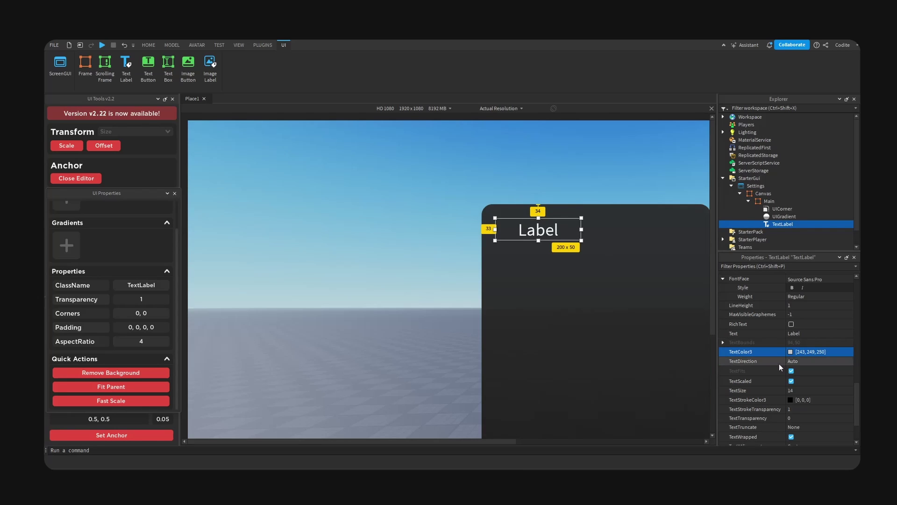
pyautogui.scroll(-2, 789, 364)
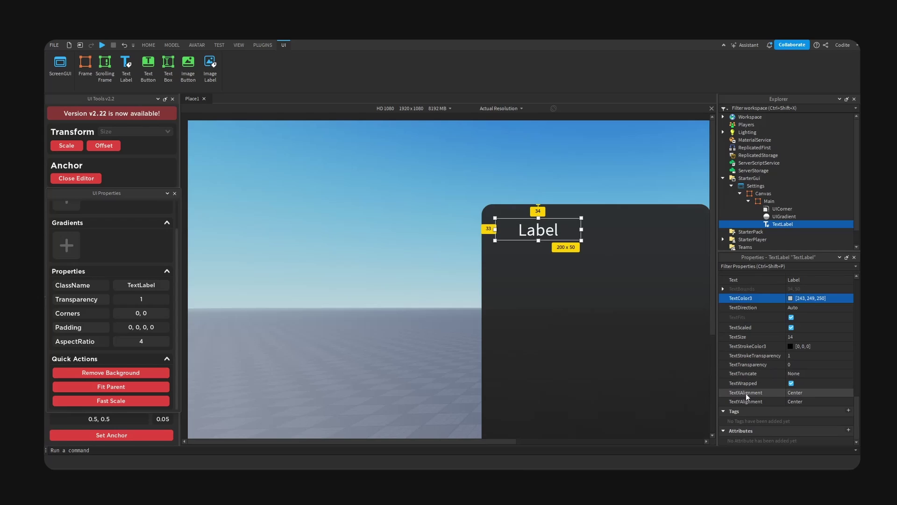
pyautogui.click(811, 393)
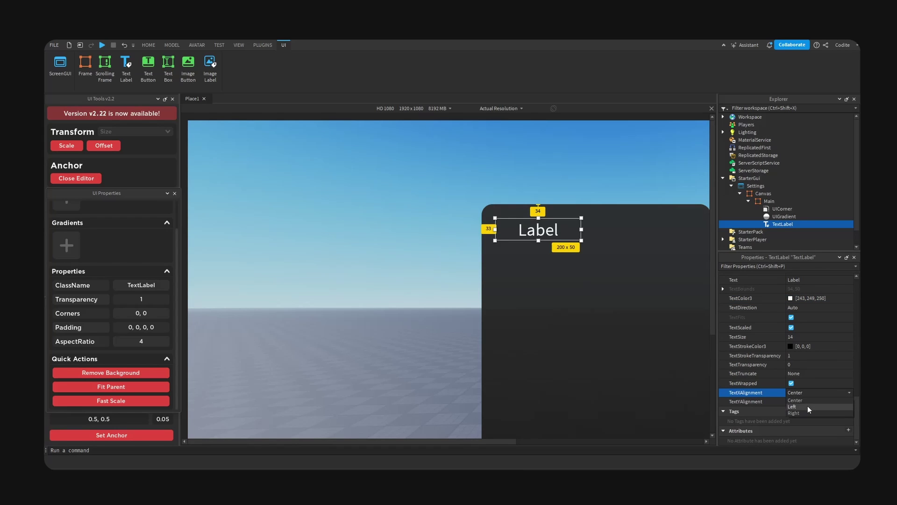
pyautogui.click(808, 406)
# Change the label's text to "Settings".
pyautogui.doubleClick(549, 229)
pyautogui.hotkey('ctrl', 'a')
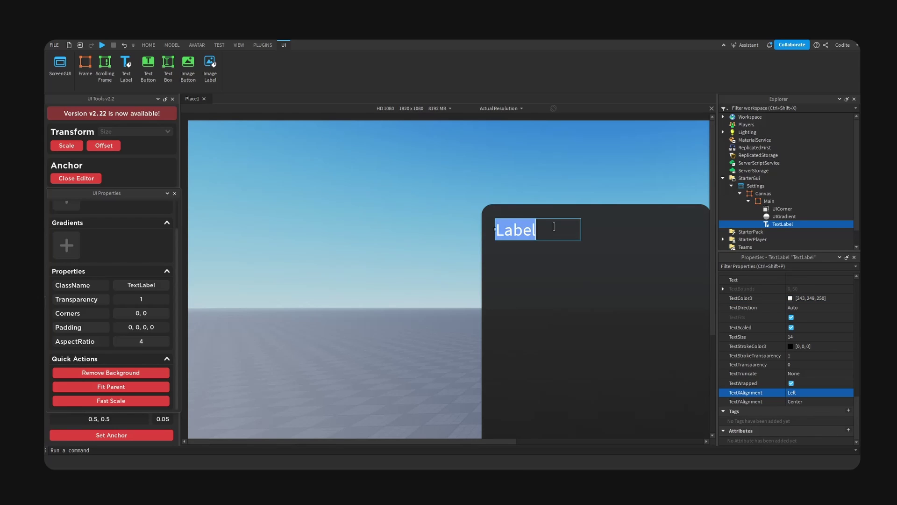
pyautogui.write('Settings')
pyautogui.press('Return')
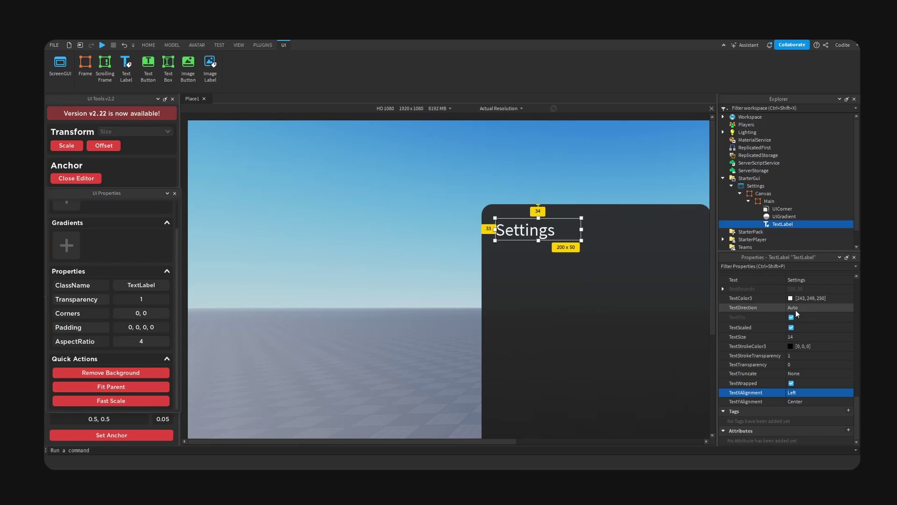
# Make the Settings label bold and set its font to Roboto after trying Nunito.
pyautogui.scroll(2, 803, 342)
pyautogui.click(792, 288)
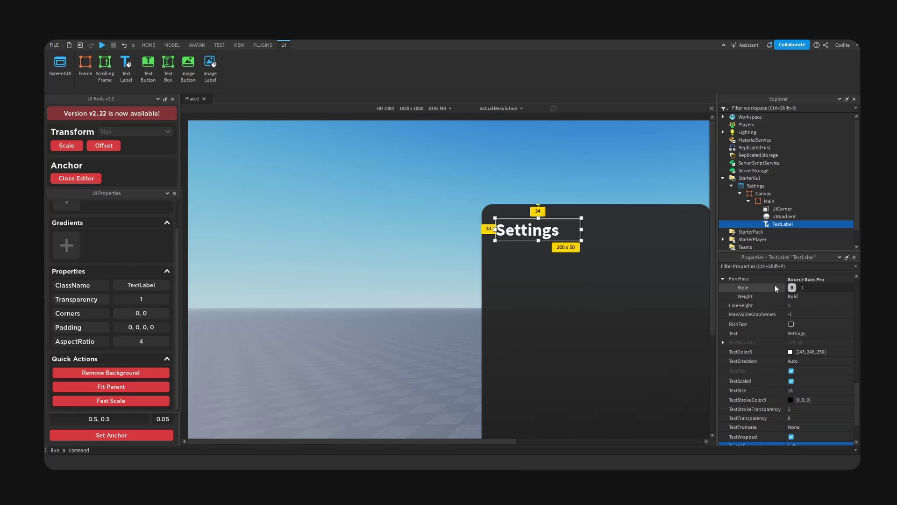
pyautogui.click(811, 280)
pyautogui.scroll(-3, 822, 365)
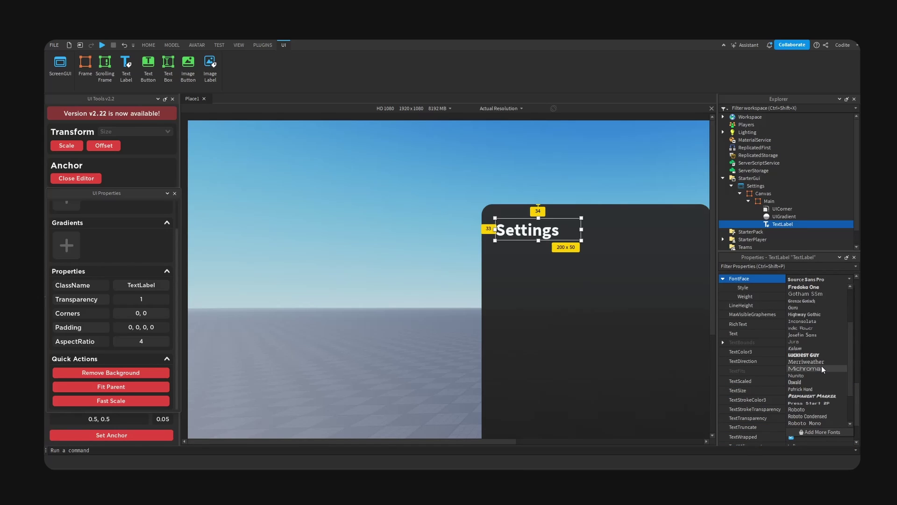
pyautogui.click(817, 374)
pyautogui.click(830, 279)
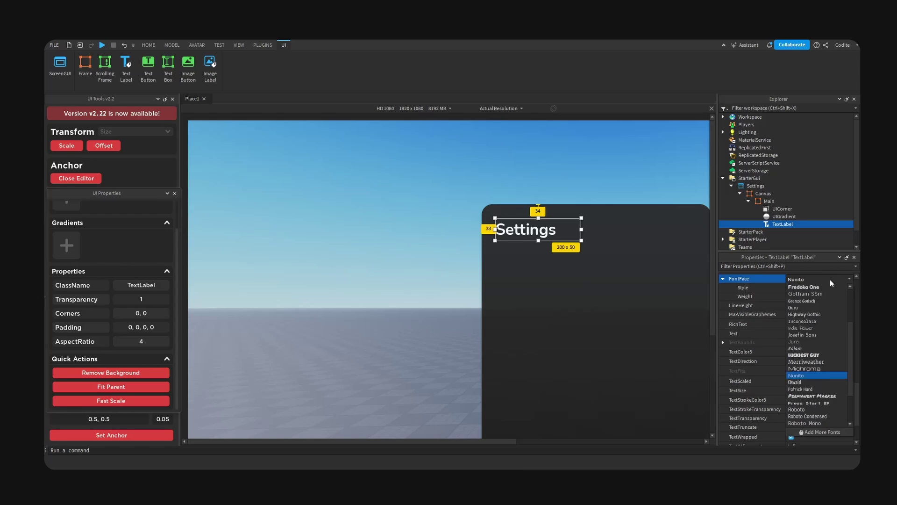
pyautogui.click(830, 279)
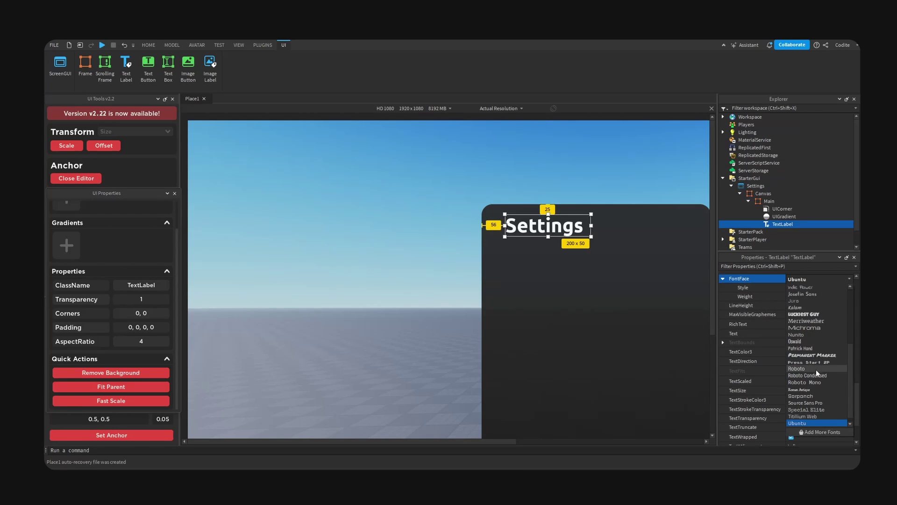
pyautogui.click(816, 370)
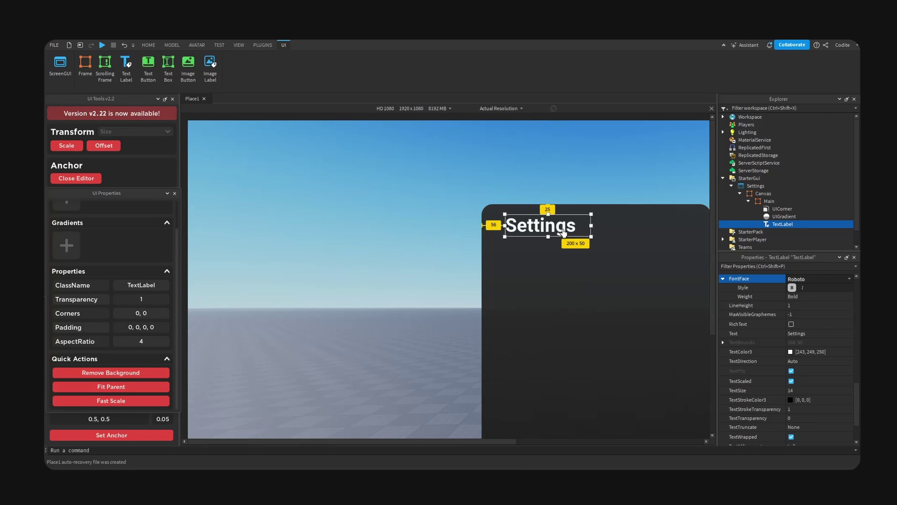
# Shrink the Settings label to about 148 x 37 pixels and place it near the panel's upper-left corner.
pyautogui.moveTo(560, 228); pyautogui.dragTo(574, 236)
pyautogui.moveTo(711, 277); pyautogui.dragTo(709, 293)
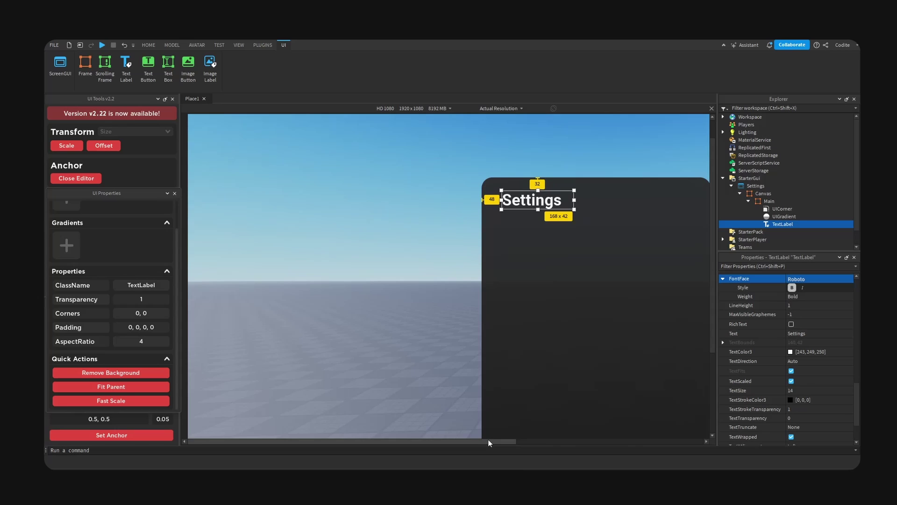
pyautogui.moveTo(488, 438); pyautogui.dragTo(594, 448)
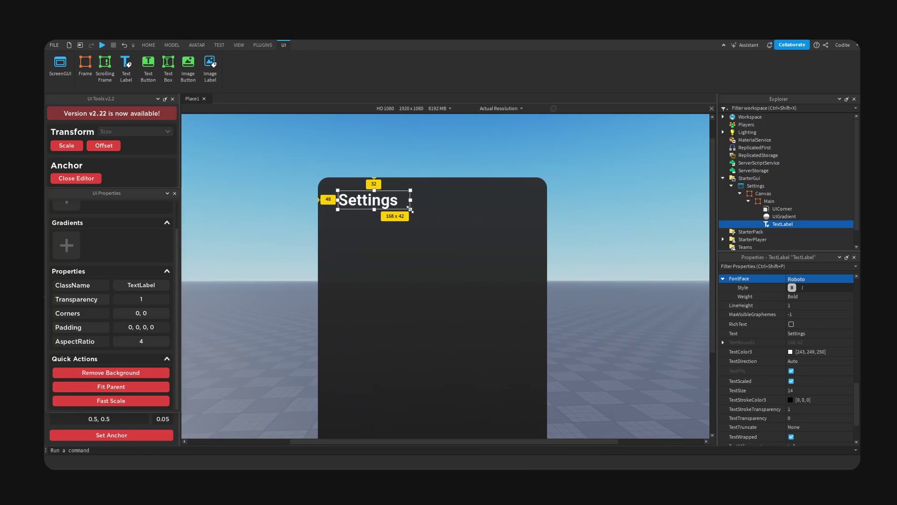
pyautogui.moveTo(409, 209); pyautogui.dragTo(364, 199)
# Insert an ImageLabel into the Main frame and centre it with a 0.5, 0.5 anchor.
pyautogui.click(781, 203)
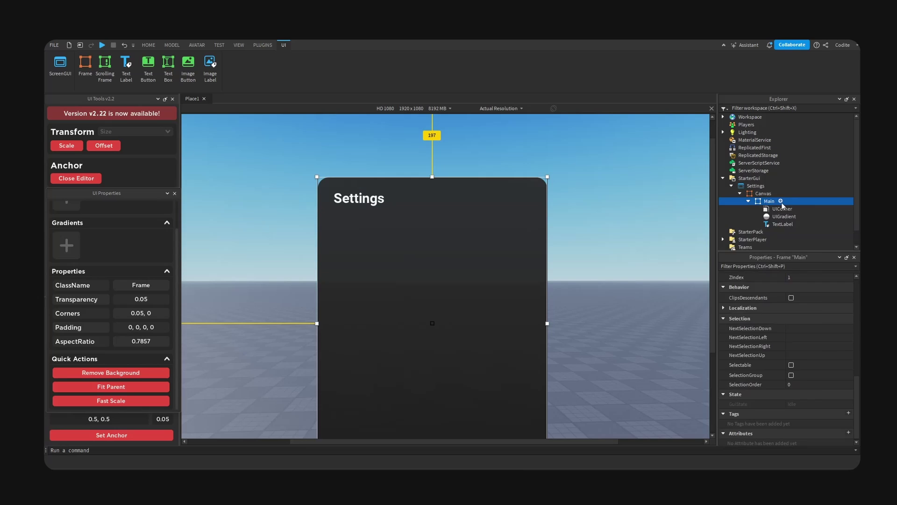
pyautogui.click(781, 202)
pyautogui.write('image')
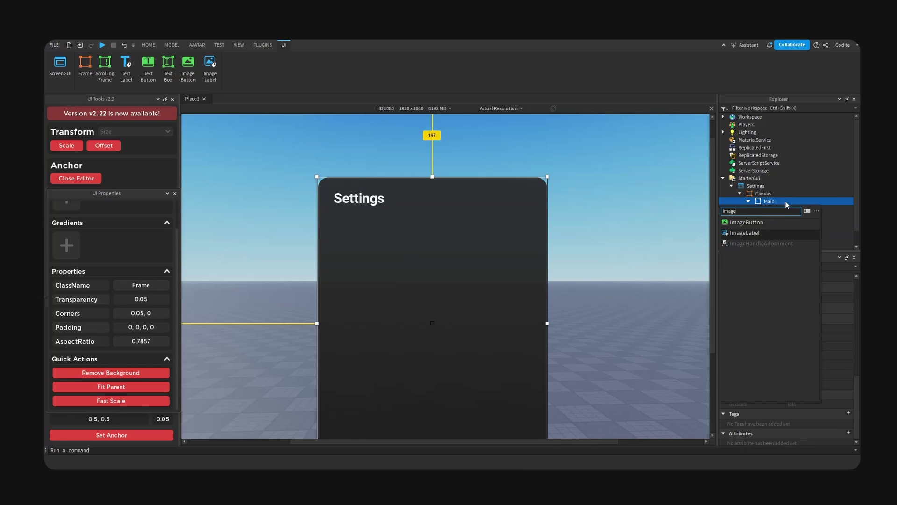
pyautogui.press('Return')
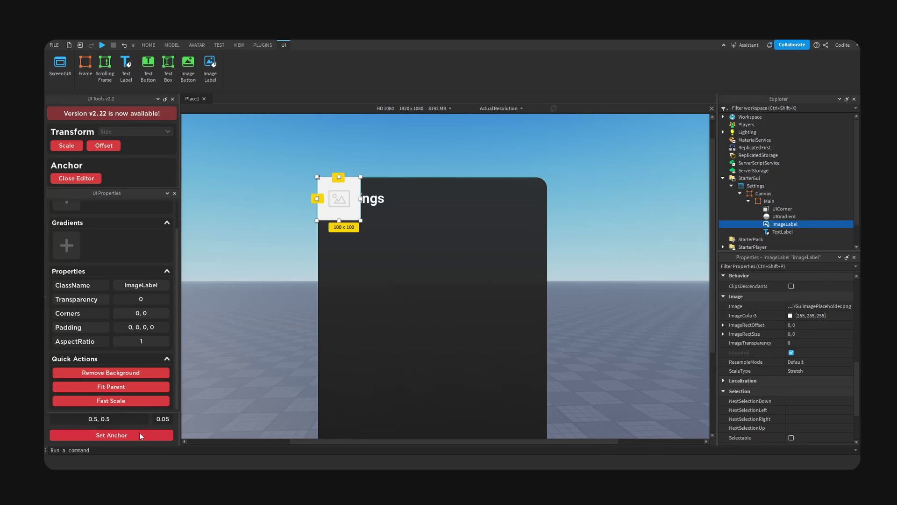
pyautogui.click(141, 435)
# Rename the new ImageLabel as Icon.
pyautogui.press('F2')
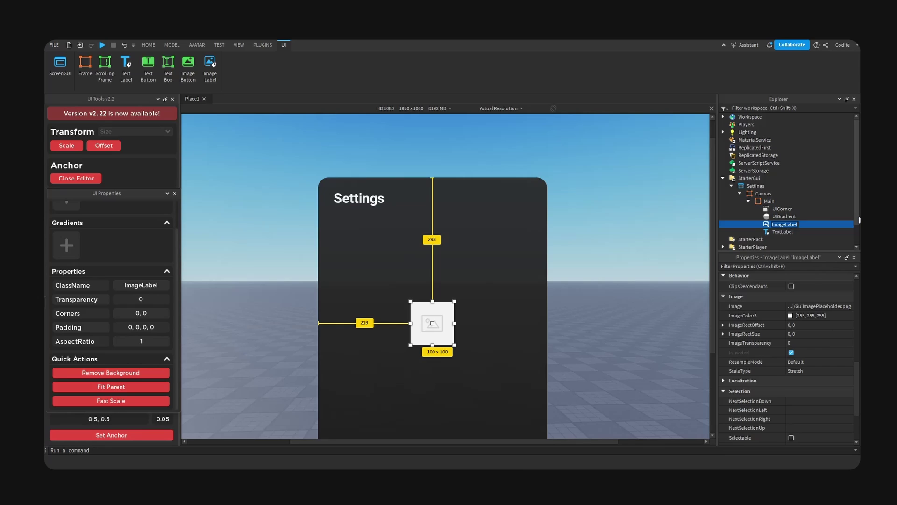
pyautogui.write('Icon')
pyautogui.press('Return')
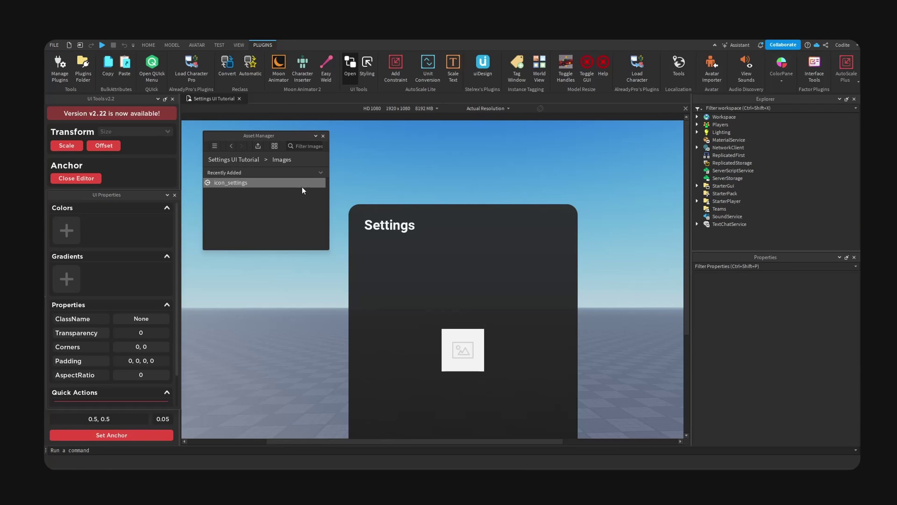
# Copy the asset ID of the icon_settings image and paste it as the Image of the Icon label.
pyautogui.click(302, 187)
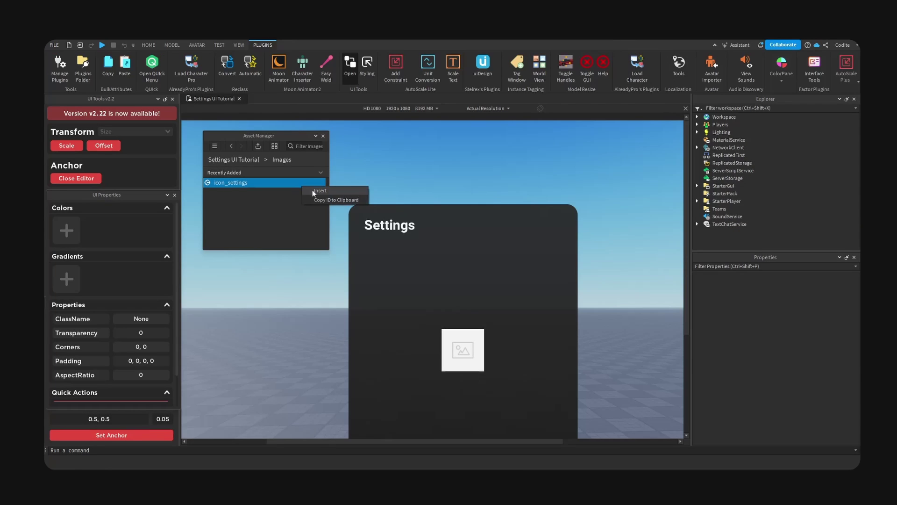
pyautogui.moveTo(687, 283); pyautogui.dragTo(687, 304)
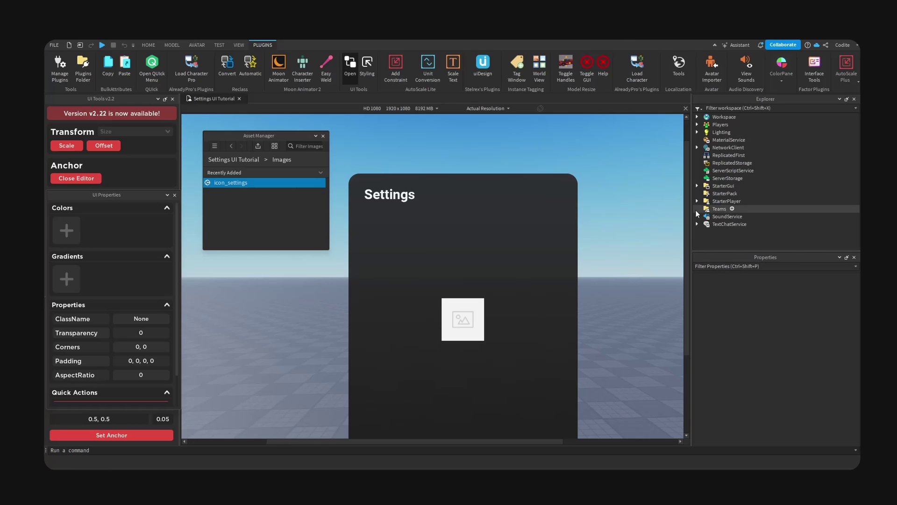
pyautogui.click(697, 185)
pyautogui.click(705, 194)
pyautogui.click(639, 247)
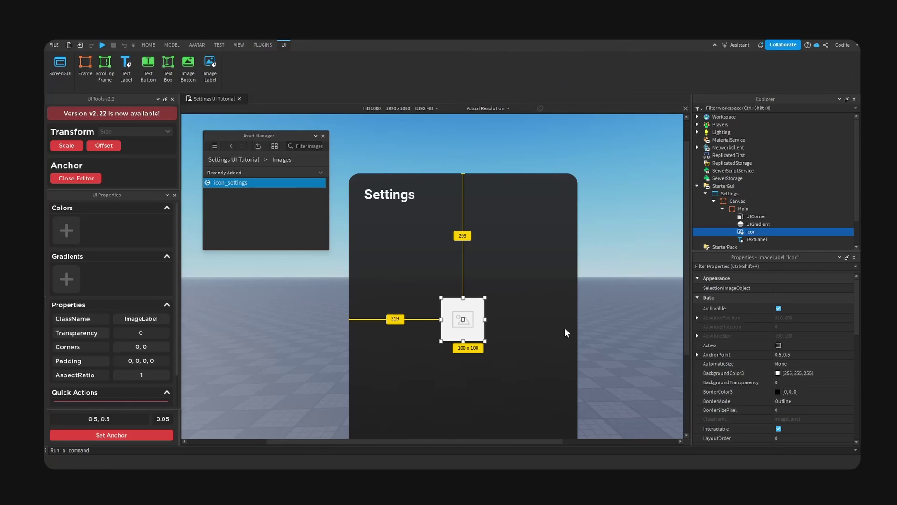
pyautogui.scroll(-5, 811, 378)
pyautogui.click(806, 411)
pyautogui.hotkey('ctrl', 'v')
pyautogui.press('Return')
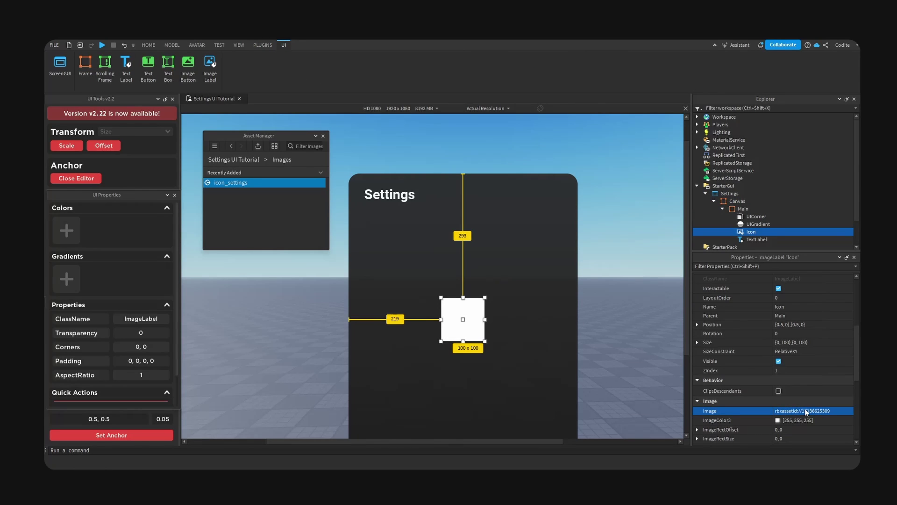
# Remove the Icon label's background and close the Asset Manager.
pyautogui.scroll(-2, 121, 380)
pyautogui.click(126, 369)
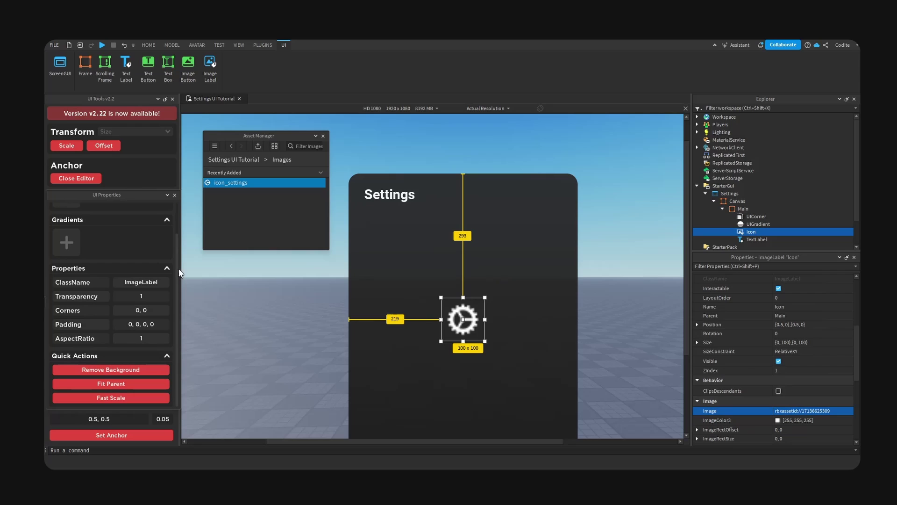
pyautogui.click(323, 136)
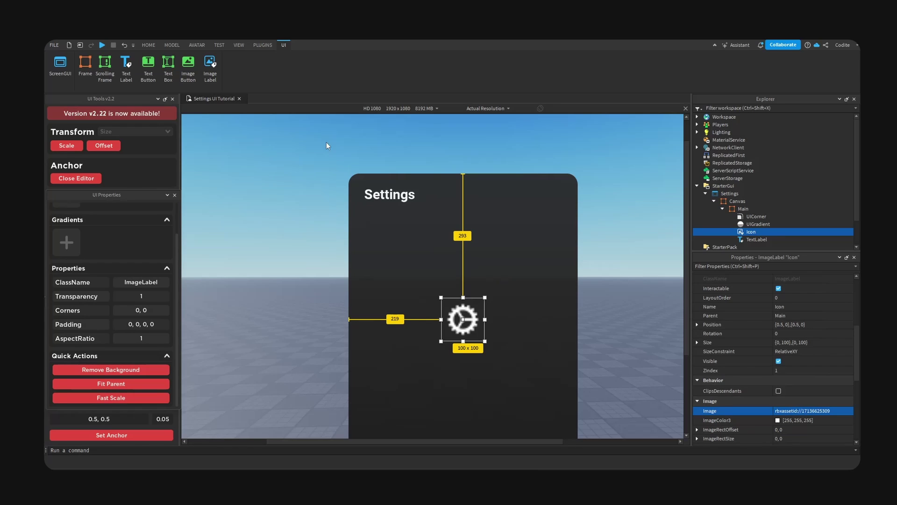
# Shrink the gear icon to the heading's text height and place it just before the Settings text.
pyautogui.click(79, 149)
pyautogui.moveTo(486, 297); pyautogui.dragTo(358, 198)
pyautogui.click(359, 197)
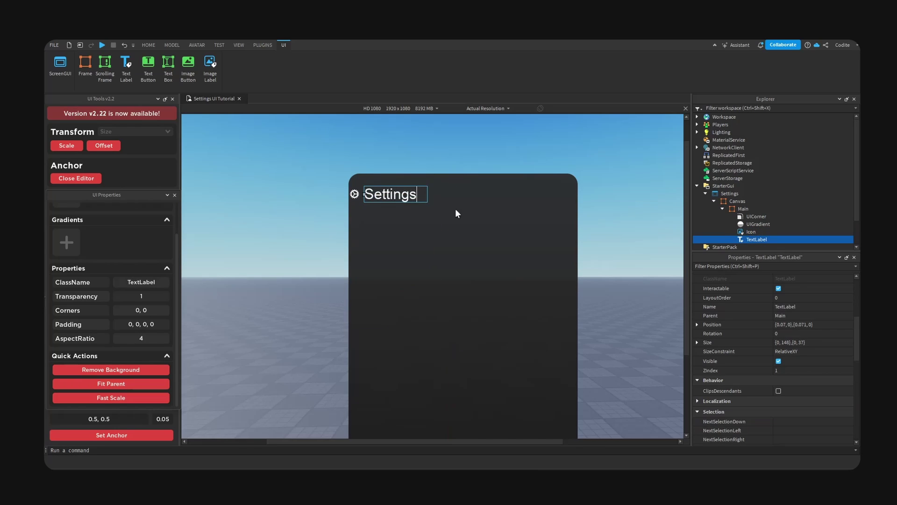
# Shift the Settings label and the gear icon slightly to the right, keeping the icon beside the text.
pyautogui.click(444, 197)
pyautogui.click(356, 195)
pyautogui.moveTo(356, 195); pyautogui.dragTo(369, 195)
pyautogui.click(472, 206)
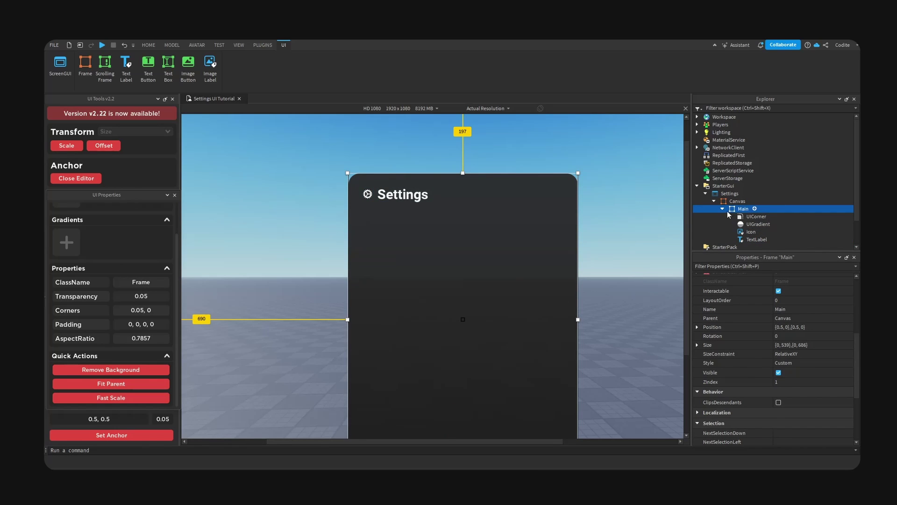
# Insert a Frame into Main, center it with the 0.5, 0.5 anchor and rename it Close.
pyautogui.click(756, 209)
pyautogui.write('fra')
pyautogui.click(737, 230)
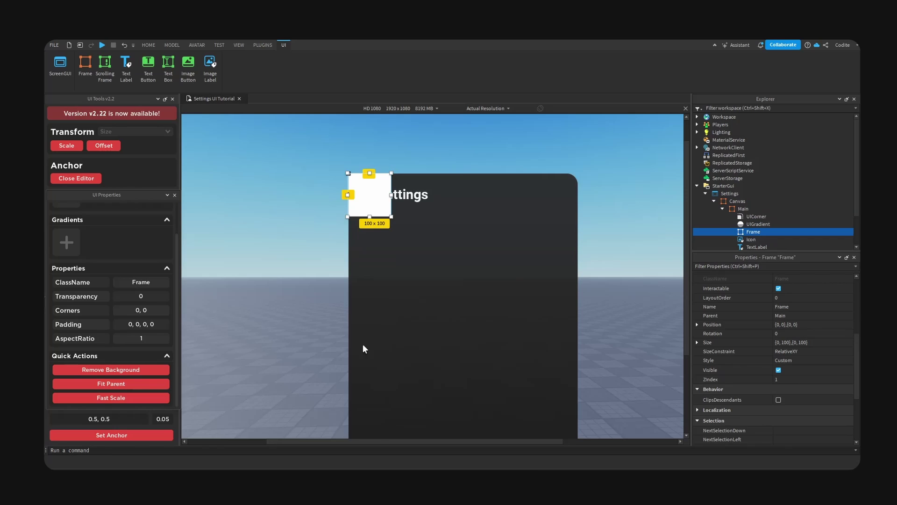
pyautogui.click(131, 434)
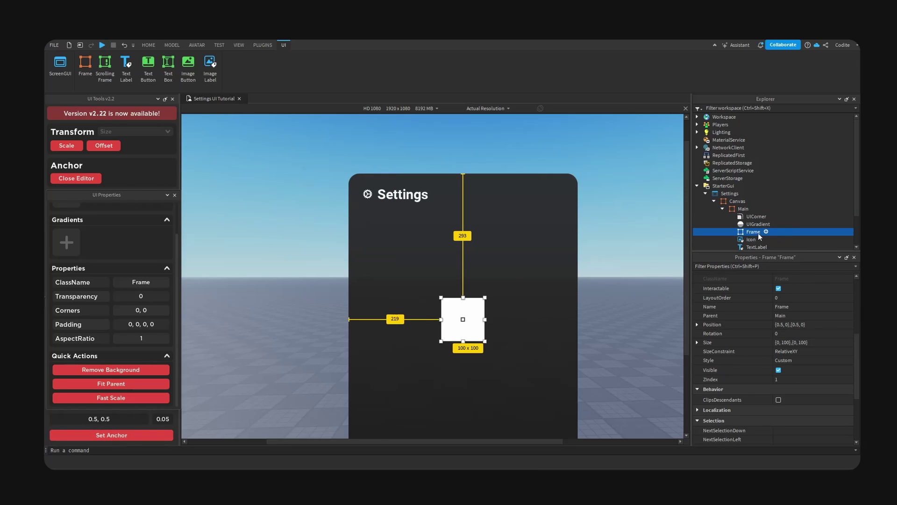
pyautogui.press('F2')
pyautogui.write('Close')
pyautogui.press('Return')
# Add a UICorner to the Close frame.
pyautogui.click(763, 232)
pyautogui.write('uicorner')
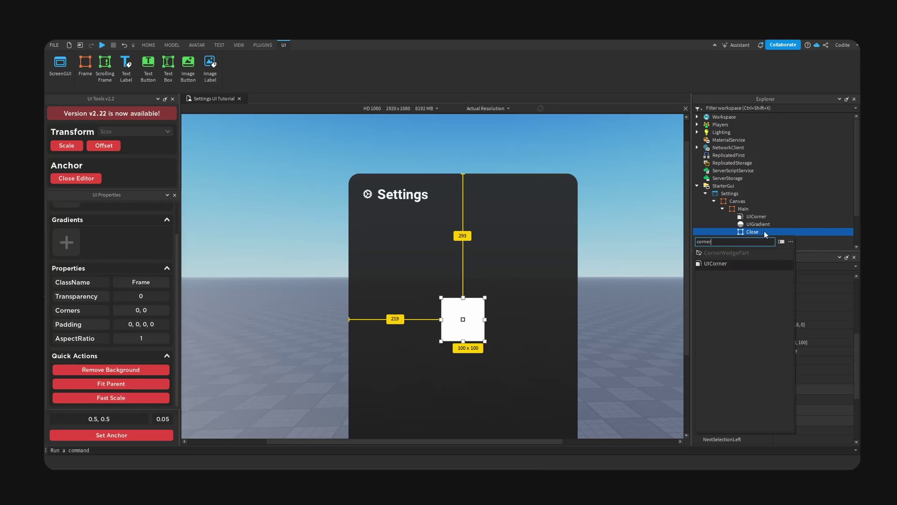
pyautogui.press('Return')
# Convert the Close frame to an ImageButton with the Reclass plugin and close the plugin window.
pyautogui.click(265, 45)
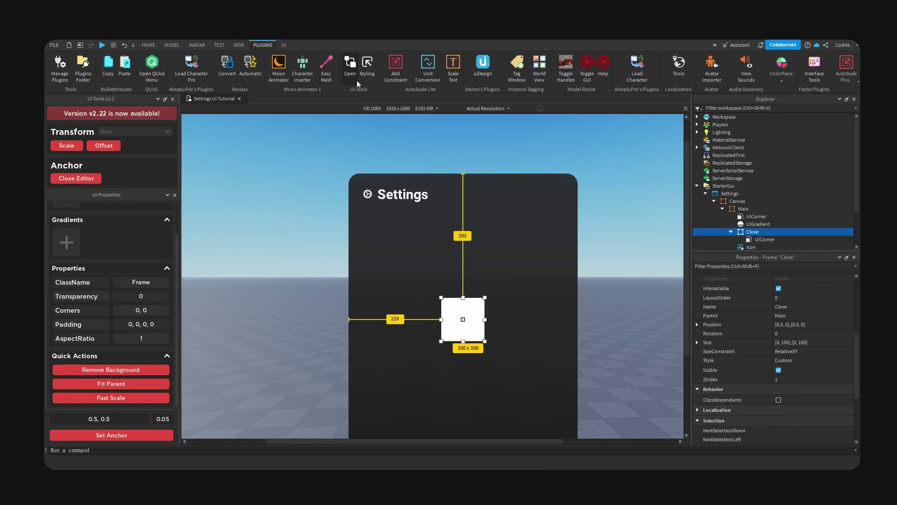
pyautogui.click(229, 80)
pyautogui.click(220, 141)
pyautogui.click(282, 214)
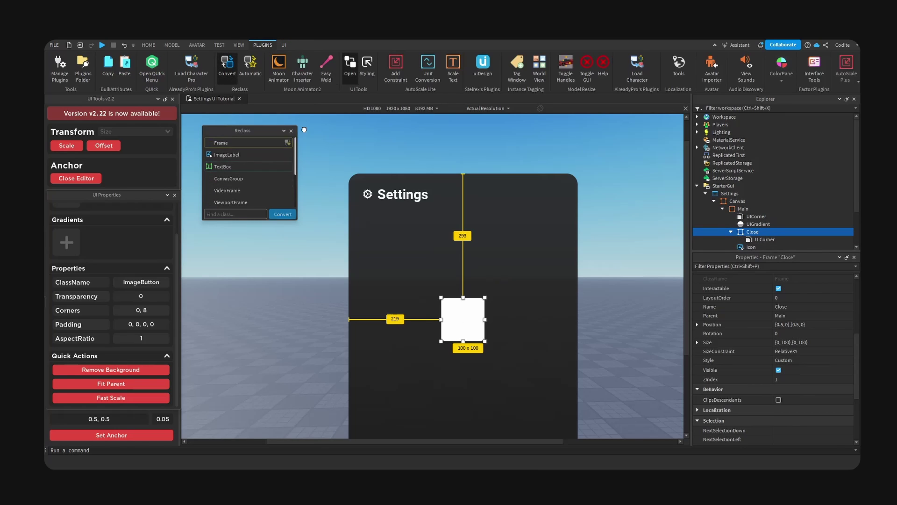
pyautogui.click(292, 131)
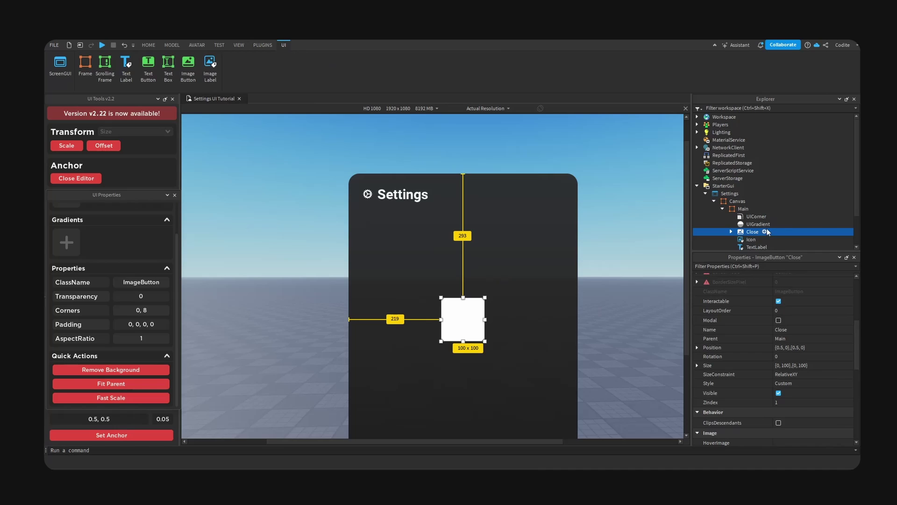
# Set the corner radius of the Close button's UICorner to scale 0.1 and offset 0.
pyautogui.click(732, 232)
pyautogui.click(764, 240)
pyautogui.click(697, 288)
pyautogui.click(815, 297)
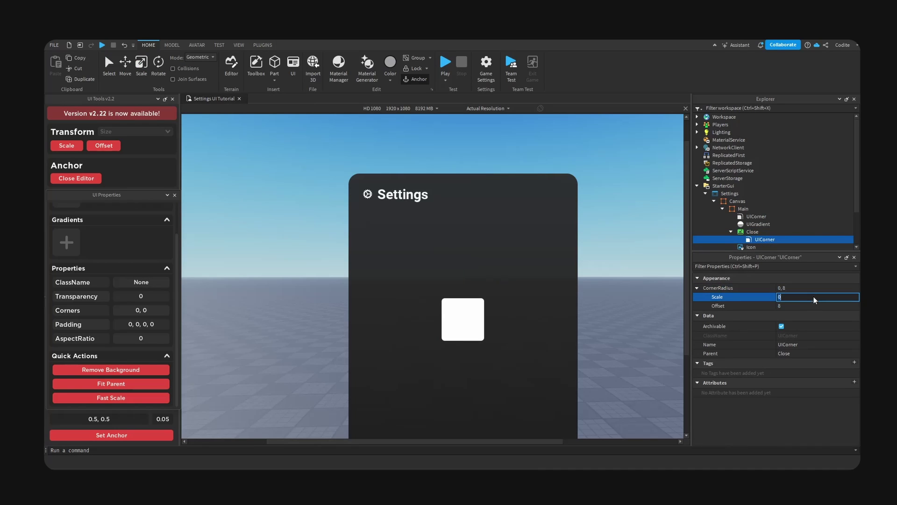
pyautogui.write('0.1')
pyautogui.click(818, 306)
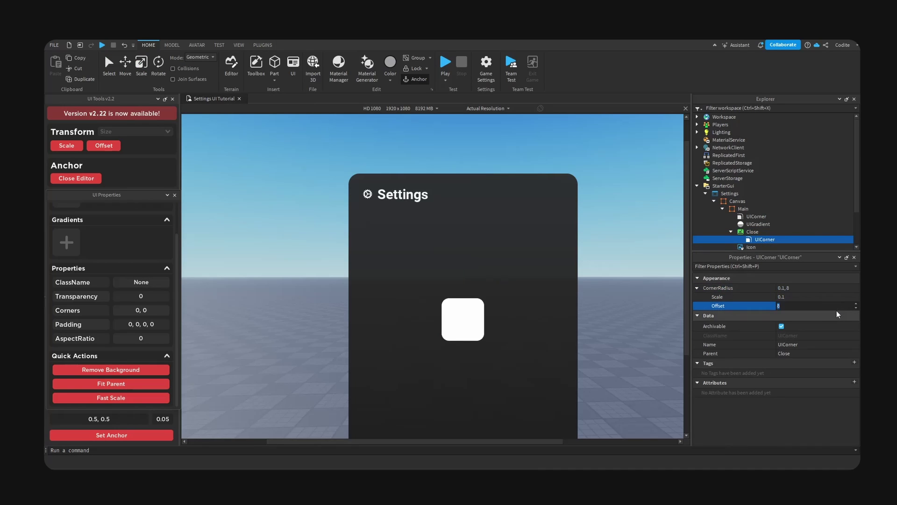
pyautogui.write('0')
pyautogui.press('Return')
pyautogui.click(731, 231)
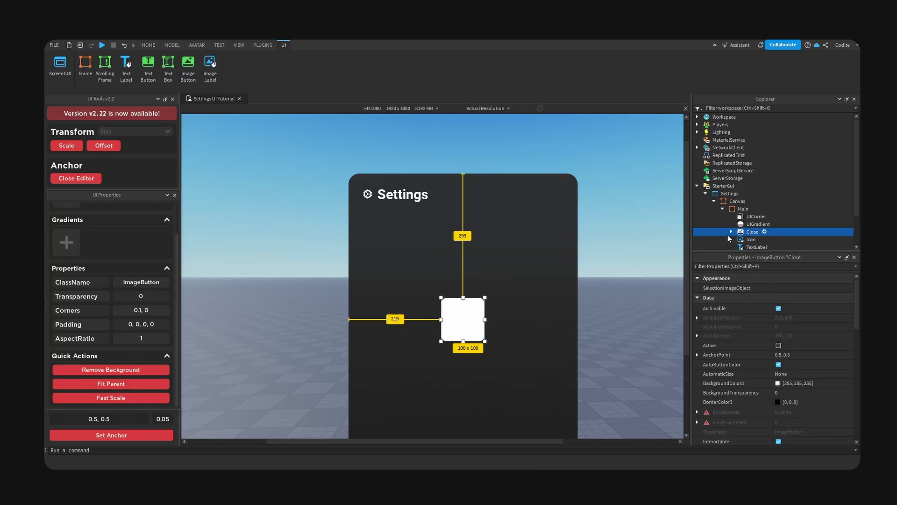
# Shrink the Close button to about 52 x 52 and add a UIGradient to it.
pyautogui.moveTo(486, 342); pyautogui.dragTo(465, 321)
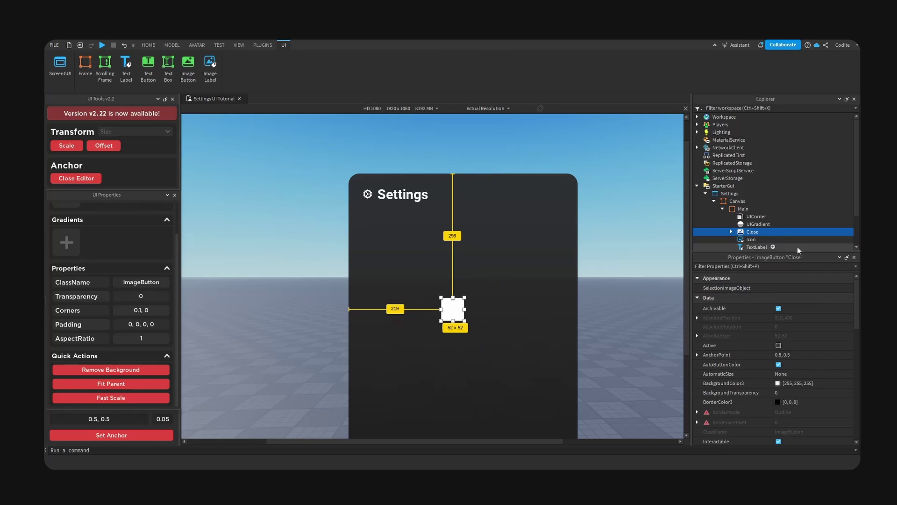
pyautogui.click(764, 232)
pyautogui.write('UIGra')
pyautogui.click(747, 253)
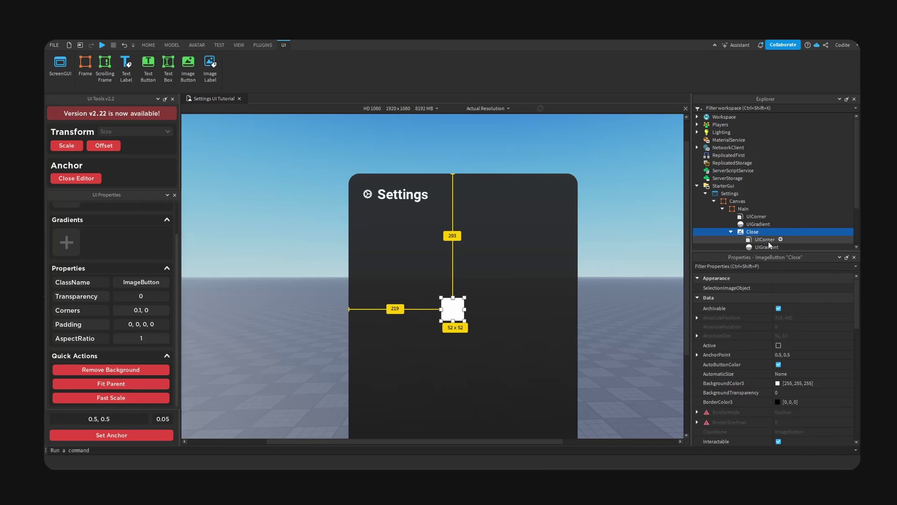
# Set the start and end colors of the Close button's UIGradient to dark red shades.
pyautogui.click(850, 289)
pyautogui.click(855, 288)
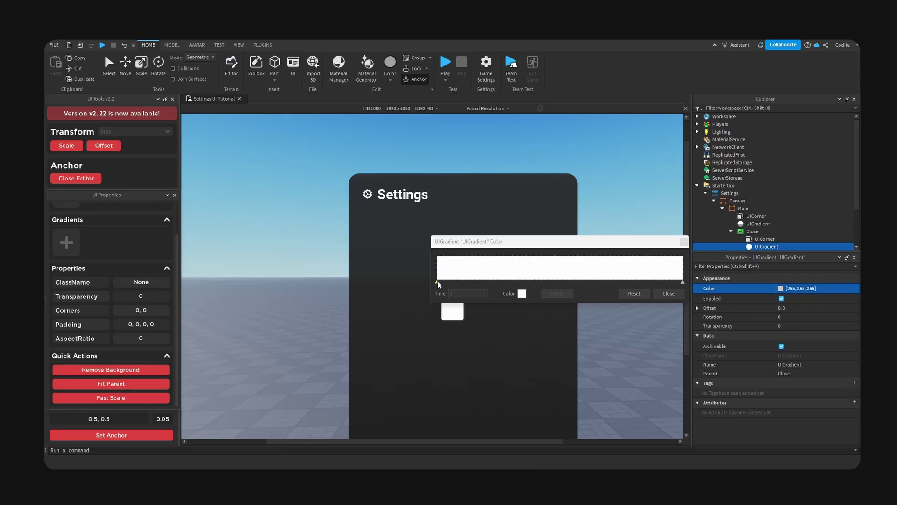
pyautogui.click(438, 283)
pyautogui.moveTo(510, 242); pyautogui.dragTo(548, 212)
pyautogui.moveTo(548, 212); pyautogui.dragTo(554, 208)
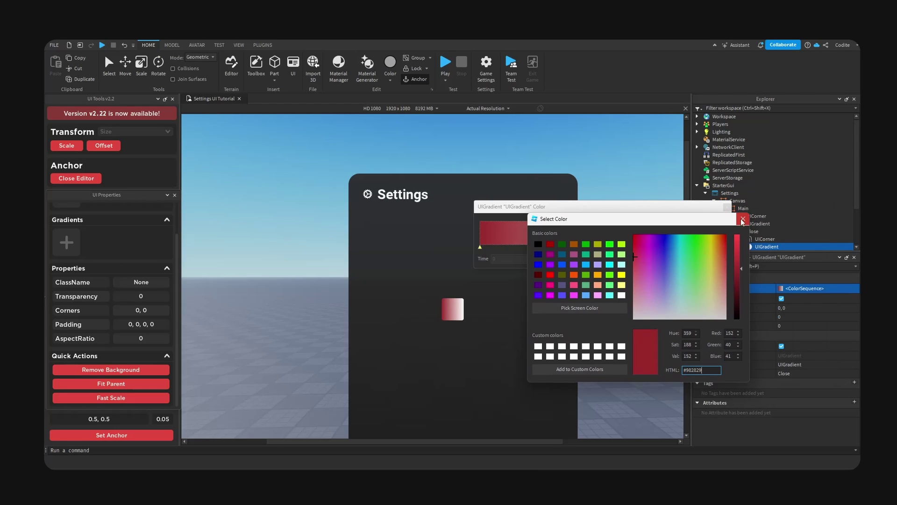
pyautogui.click(743, 218)
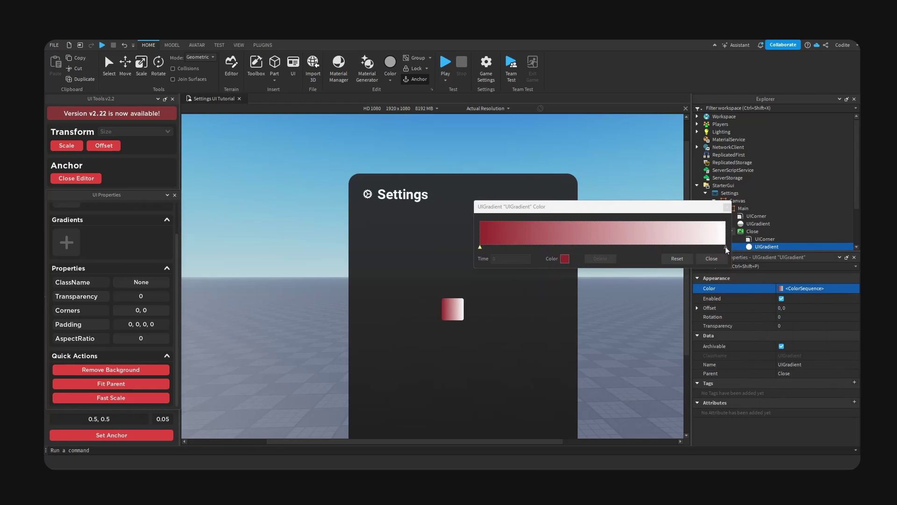
pyautogui.click(726, 247)
pyautogui.click(565, 258)
pyautogui.press('Return')
pyautogui.click(712, 258)
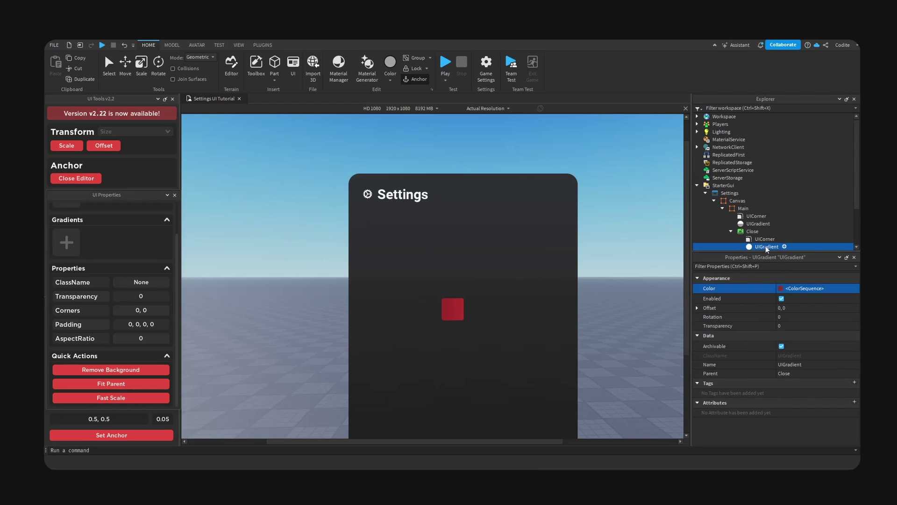
# Add a UIStroke to the Close button and collapse its children in the object tree.
pyautogui.click(752, 231)
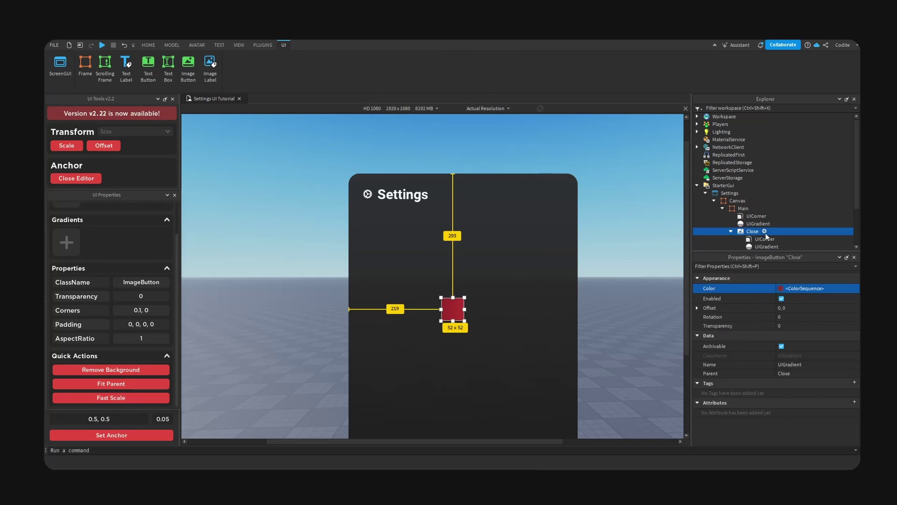
pyautogui.click(768, 231)
pyautogui.write('str')
pyautogui.click(747, 264)
pyautogui.scroll(-2, 771, 236)
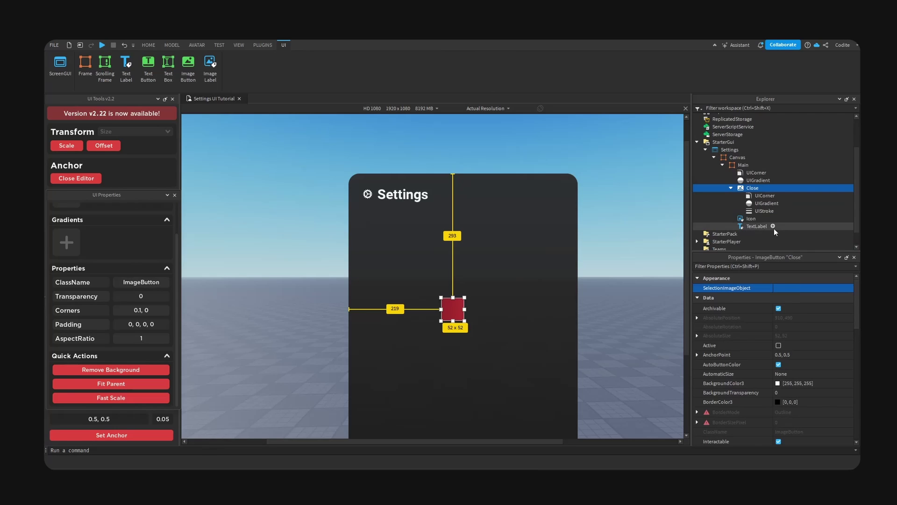
pyautogui.click(731, 188)
# Resize the Close button to about 43 x 43 and place it in the panel's upper-right corner, level with the heading.
pyautogui.moveTo(464, 321); pyautogui.dragTo(562, 197)
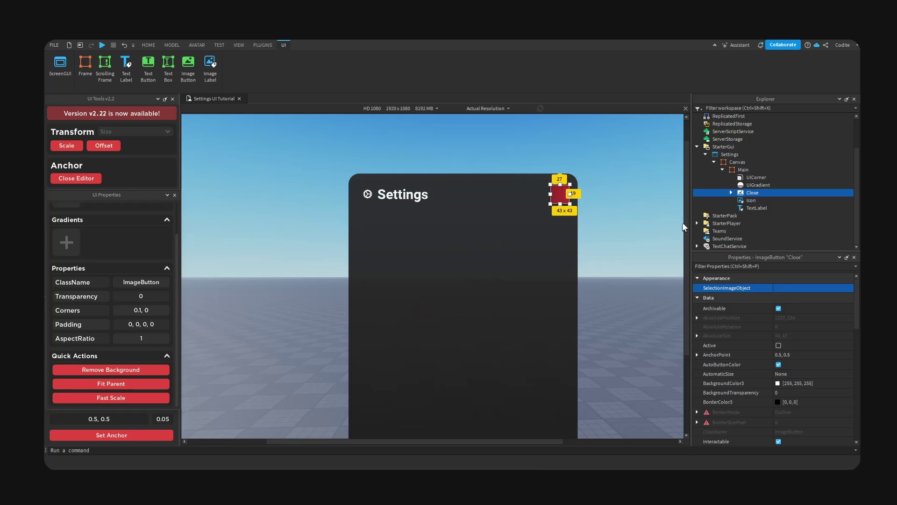
pyautogui.click(570, 247)
pyautogui.click(567, 197)
# Set the color of the Close button's UIStroke to a brighter red, 179, 47, 49.
pyautogui.click(730, 192)
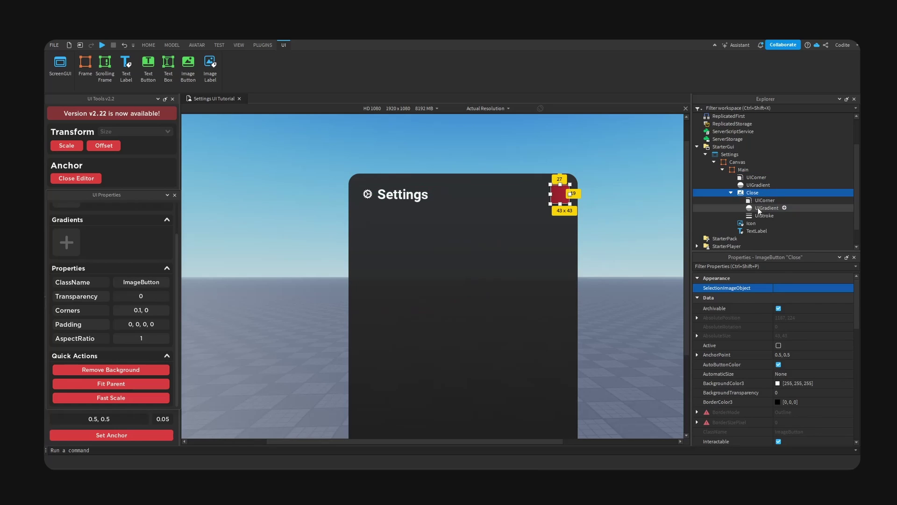
pyautogui.click(765, 216)
pyautogui.click(780, 297)
pyautogui.click(500, 314)
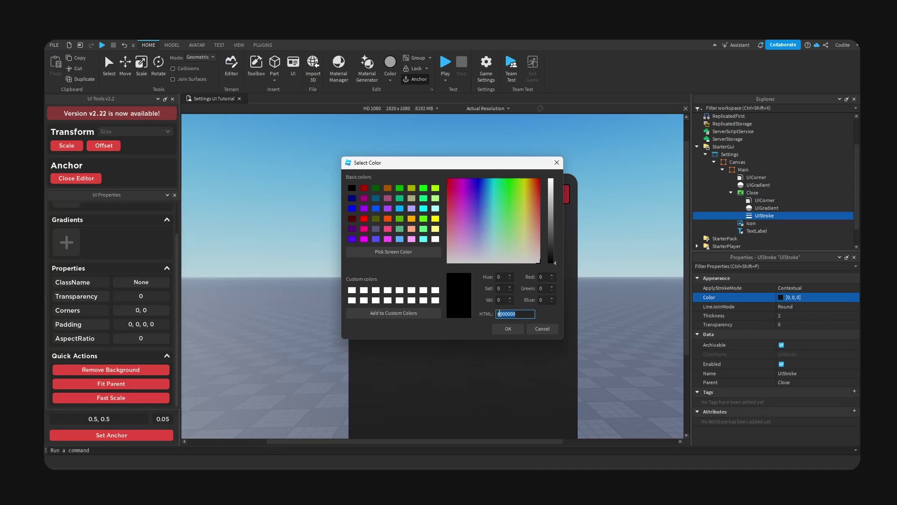
pyautogui.write('#c33336')
pyautogui.moveTo(516, 163); pyautogui.dragTo(654, 285)
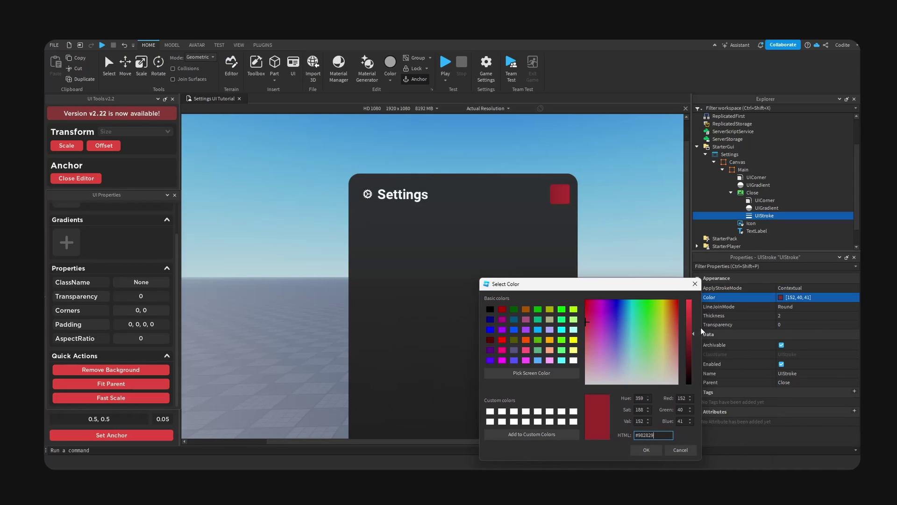
pyautogui.moveTo(690, 322); pyautogui.dragTo(691, 329)
pyautogui.press('Return')
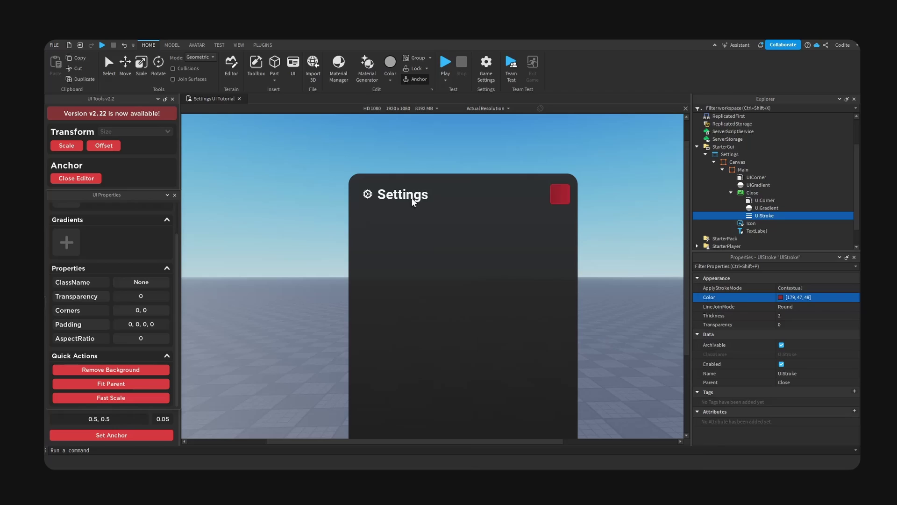
# Copy the Settings text label and paste it into the Close button.
pyautogui.click(429, 197)
pyautogui.click(565, 201)
pyautogui.hotkey('ctrl', 'shift', 'v')
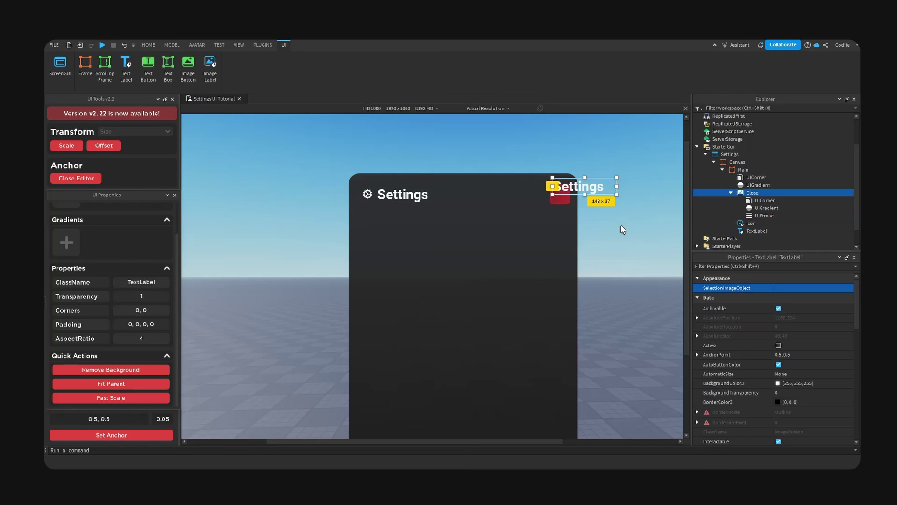
# Set the pasted label's TextXAlignment to Center and change its text to X.
pyautogui.scroll(-10, 802, 380)
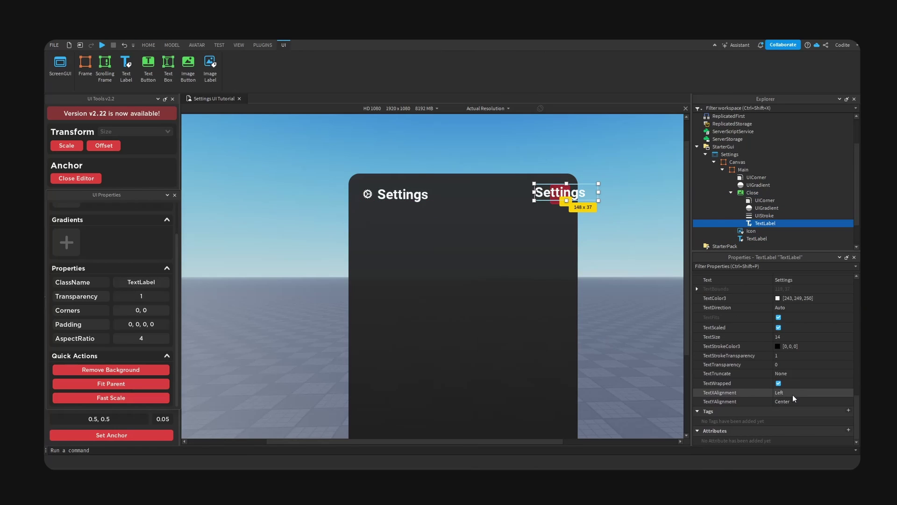
pyautogui.click(794, 393)
pyautogui.click(793, 401)
pyautogui.doubleClick(577, 192)
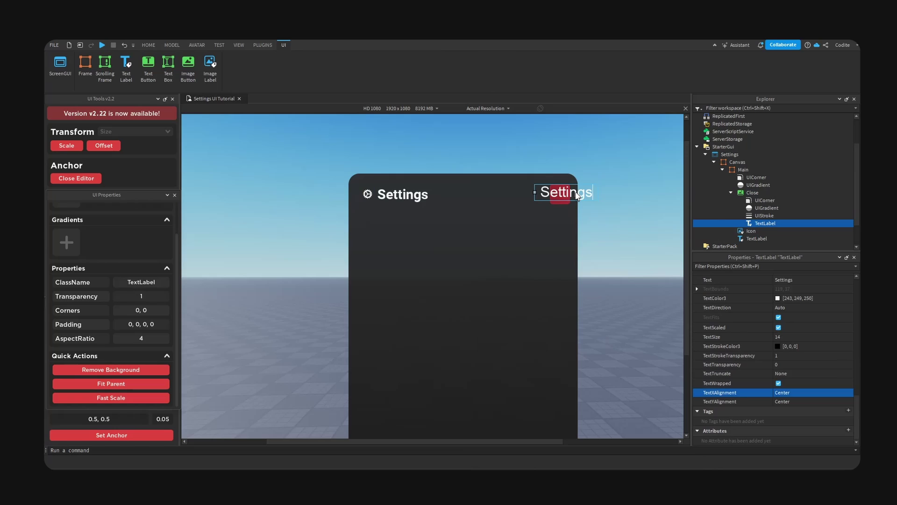
pyautogui.write('X')
pyautogui.press('Return')
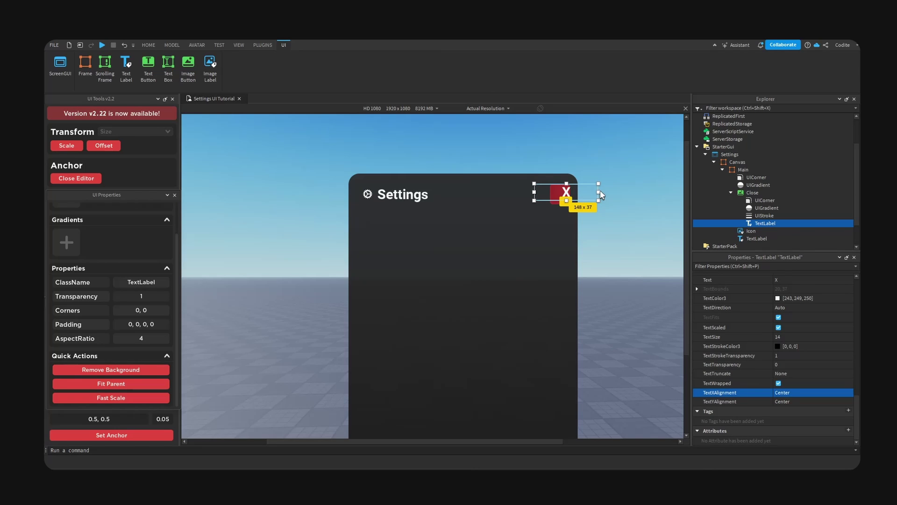
# Narrow the X label to about 30 x 37 and center it in the Close button.
pyautogui.click(600, 195)
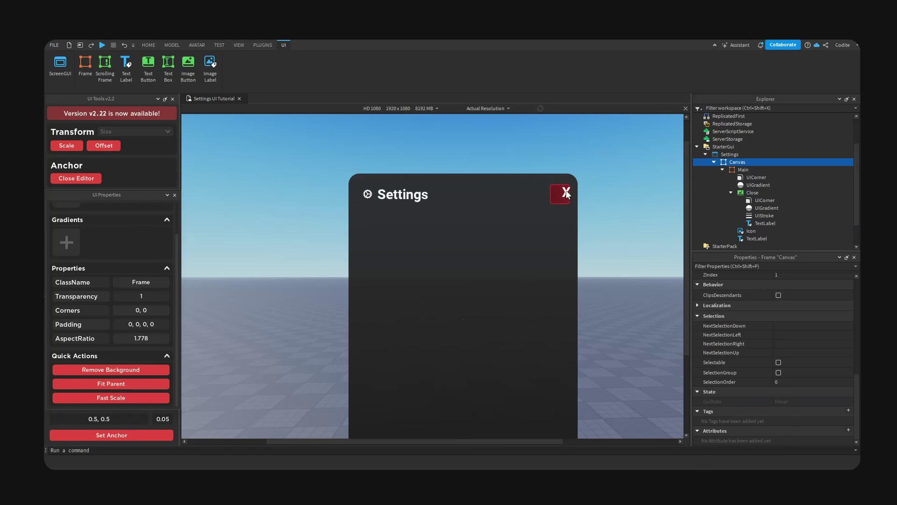
pyautogui.click(567, 194)
pyautogui.moveTo(597, 191); pyautogui.dragTo(549, 192)
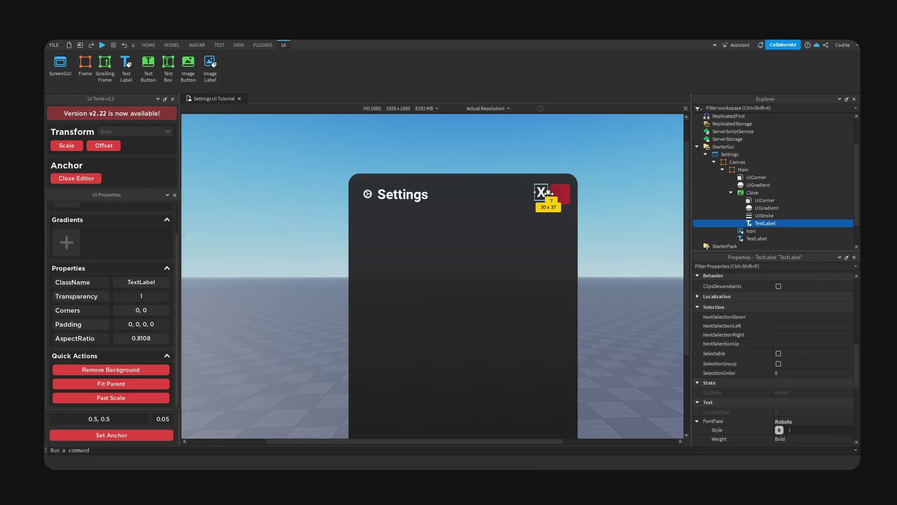
pyautogui.click(158, 434)
pyautogui.click(589, 195)
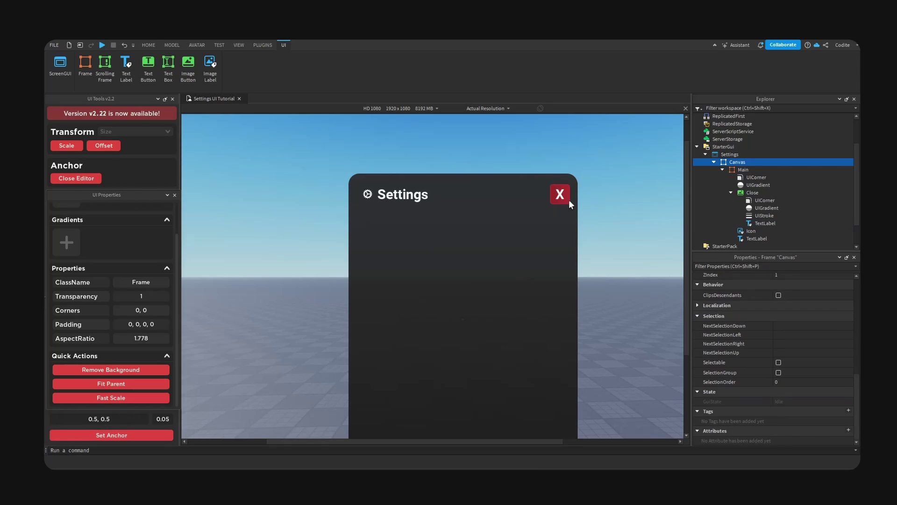
# Shrink the X label to about 26 x 33 and recenter it in the Close button.
pyautogui.click(568, 200)
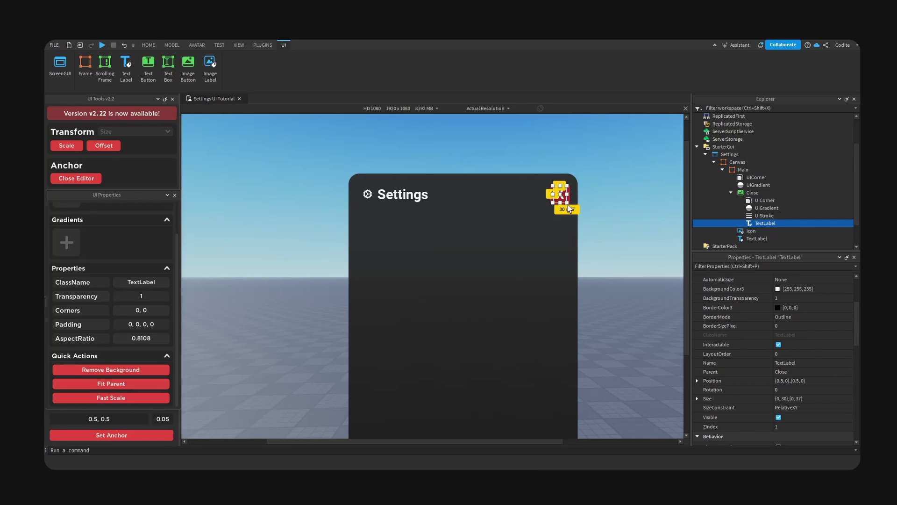
pyautogui.moveTo(570, 208); pyautogui.dragTo(564, 200)
pyautogui.click(148, 433)
pyautogui.click(450, 257)
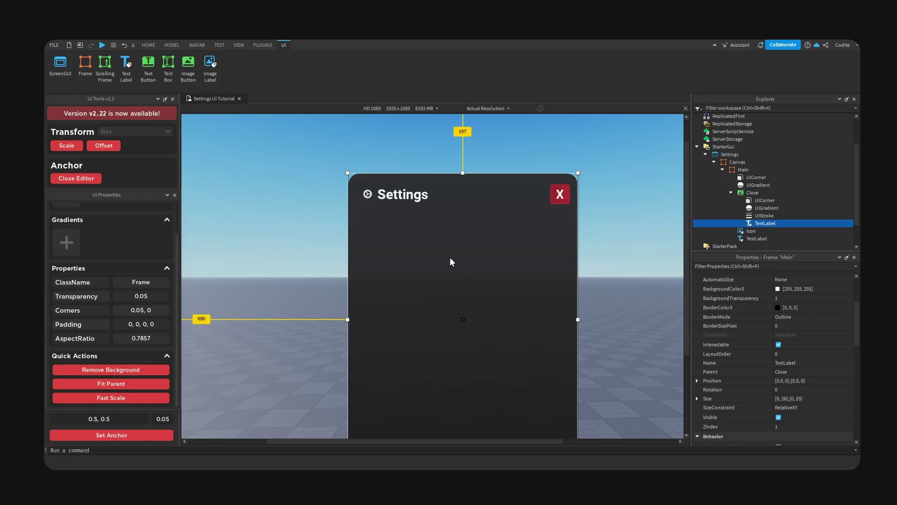
# Set the corner radius scale of the Close button's UICorner to 0.2.
pyautogui.click(753, 193)
pyautogui.click(764, 200)
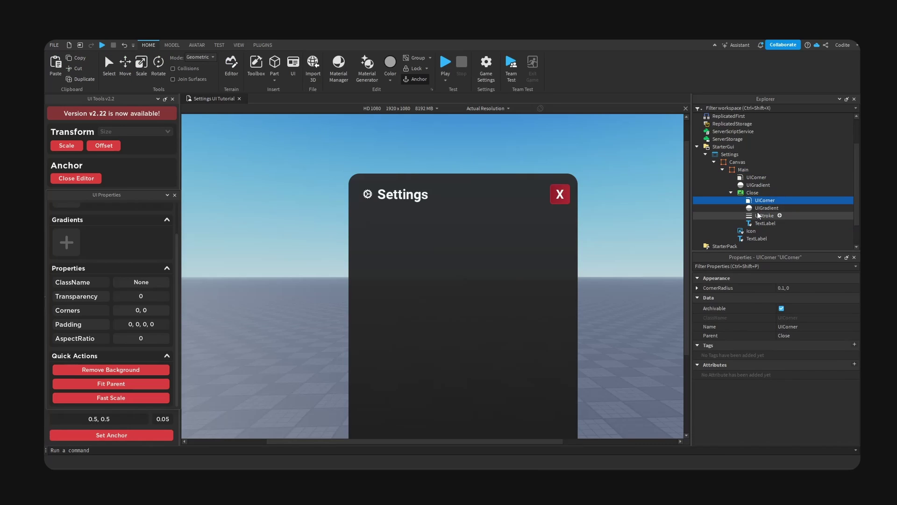
pyautogui.click(697, 288)
pyautogui.click(846, 299)
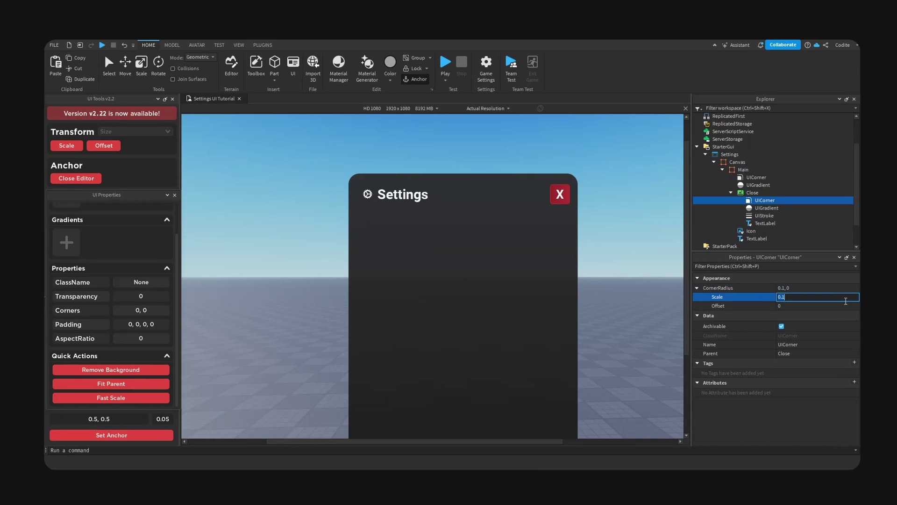
pyautogui.write('0.2')
pyautogui.press('Return')
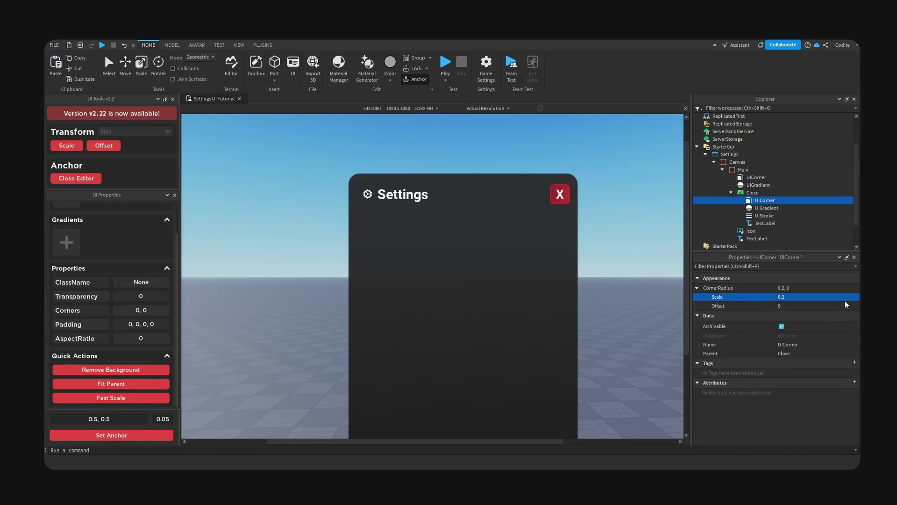
pyautogui.click(737, 193)
pyautogui.keyDown('ctrl'); pyautogui.click(765, 223); pyautogui.keyUp('ctrl')
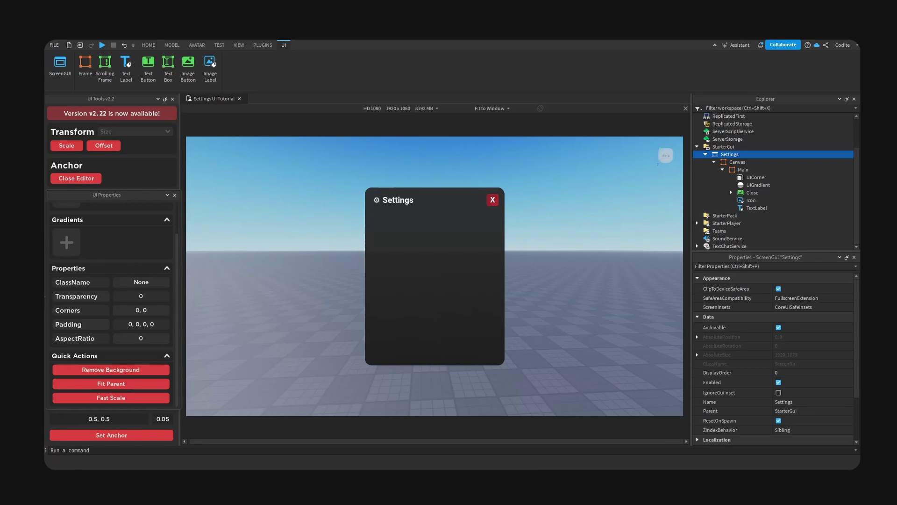
# Insert a ScrollingFrame into the Main frame.
pyautogui.click(752, 170)
pyautogui.hotkey('ctrl', 'i')
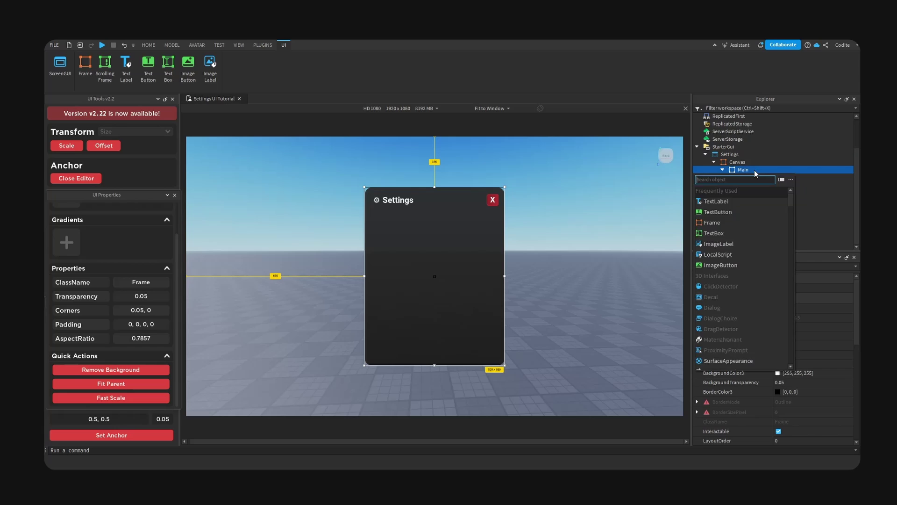
pyautogui.write('scr')
pyautogui.click(747, 191)
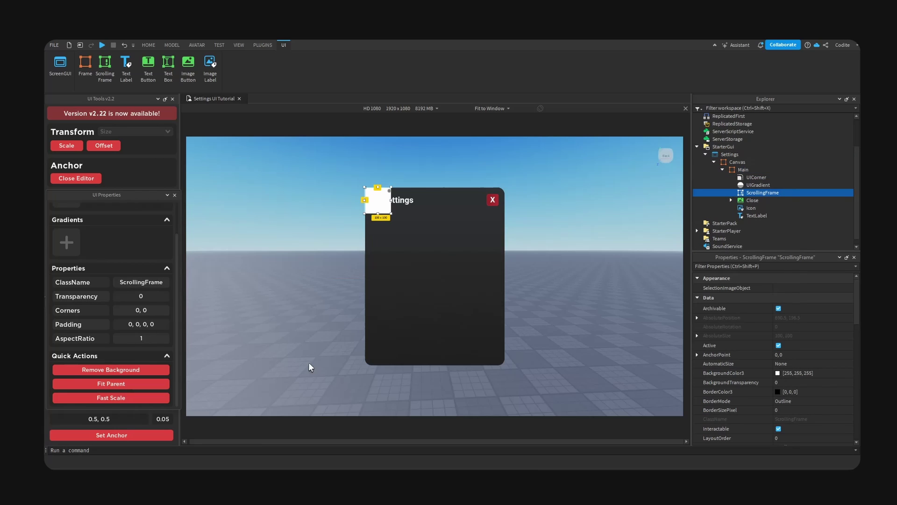
# Show the canvas at actual resolution and place the ScrollingFrame under the Settings heading, about 36 px from Main's left edge and 80 px from its top.
pyautogui.click(490, 108)
pyautogui.click(493, 136)
pyautogui.click(737, 161)
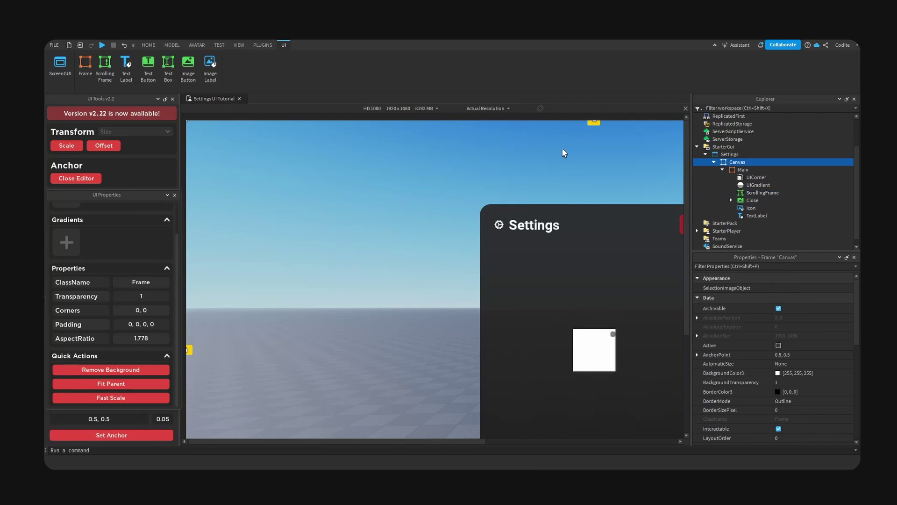
pyautogui.click(753, 193)
pyautogui.moveTo(685, 224); pyautogui.dragTo(689, 260)
pyautogui.moveTo(449, 441); pyautogui.dragTo(546, 442)
pyautogui.moveTo(422, 321); pyautogui.dragTo(345, 223)
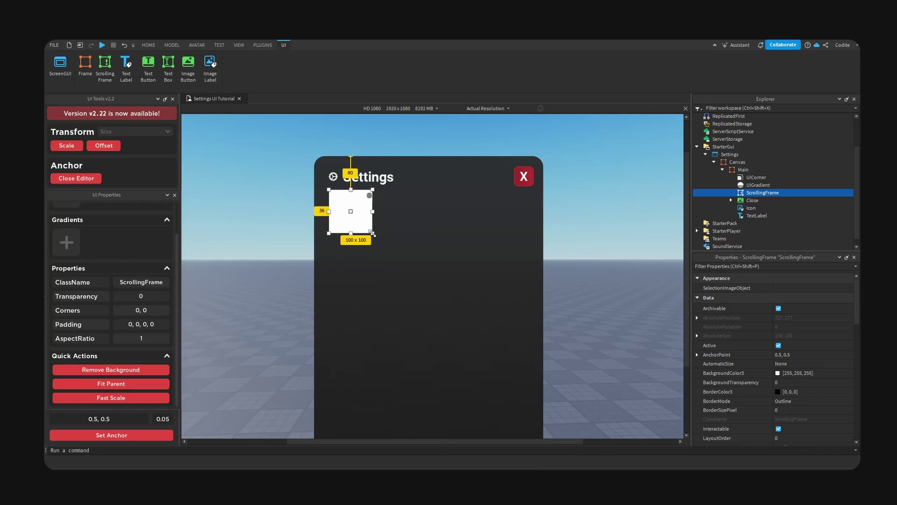
# Enlarge the ScrollingFrame to about 484 x 567, centered horizontally in the panel below the Settings heading with its anchor at 0.5, 0.5.
pyautogui.scroll(-2, 659, 269)
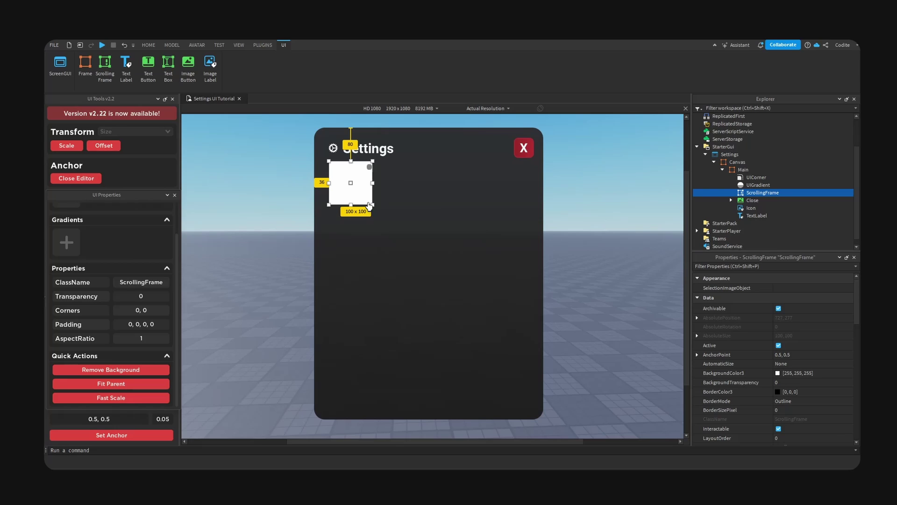
pyautogui.moveTo(374, 210); pyautogui.dragTo(535, 403)
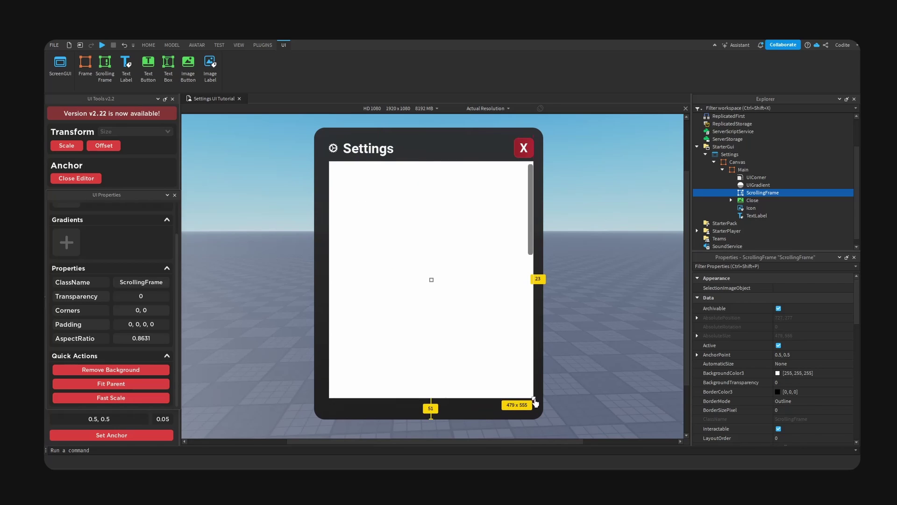
pyautogui.click(141, 435)
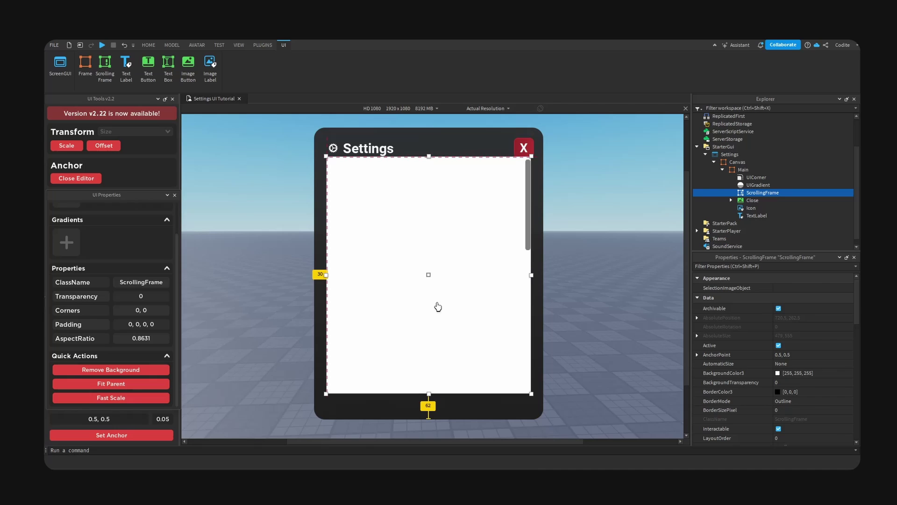
pyautogui.moveTo(438, 314); pyautogui.dragTo(437, 314)
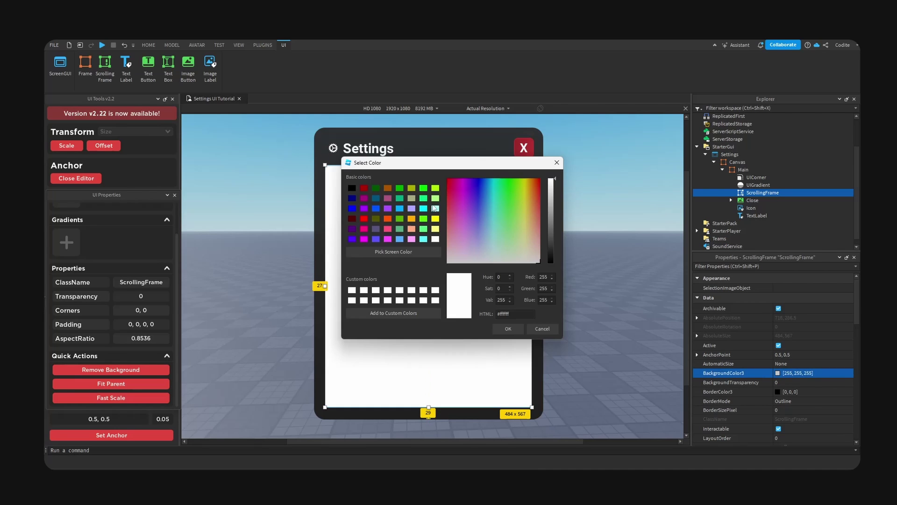
# Set the ScrollingFrame's background color to red [255, 0, 4] and its BackgroundTransparency to 0.9.
pyautogui.click(508, 328)
pyautogui.click(812, 382)
pyautogui.write('.')
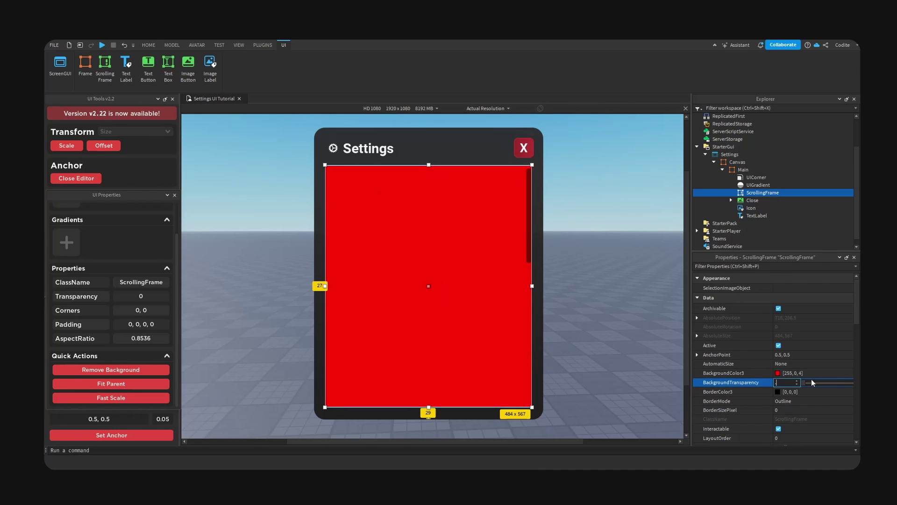
pyautogui.write('8')
pyautogui.press('BackSpace')
pyautogui.write('9')
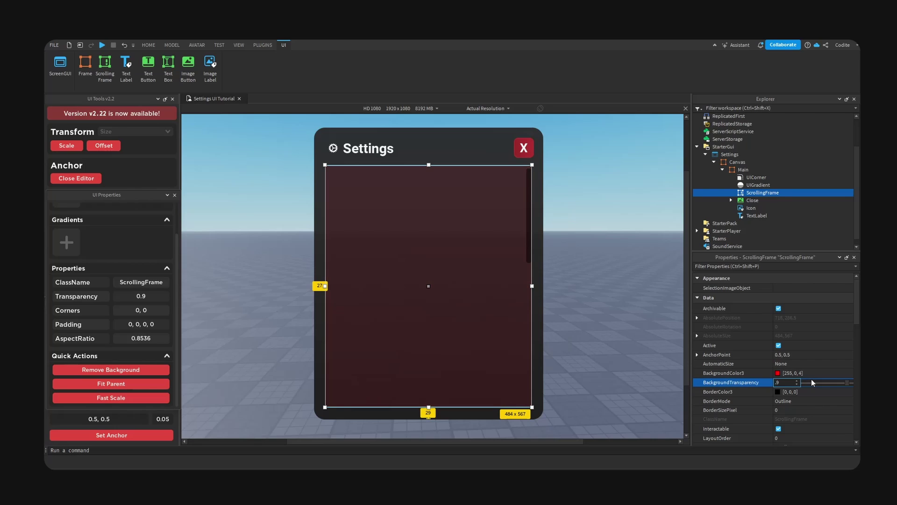
pyautogui.press('Return')
# Rename the ScrollingFrame to Container.
pyautogui.moveTo(769, 197)
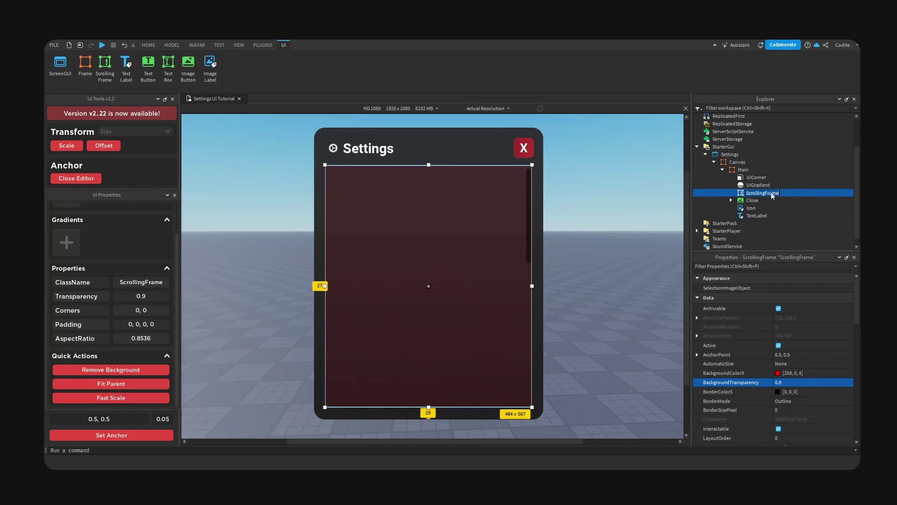
pyautogui.press('F2')
pyautogui.write('Container')
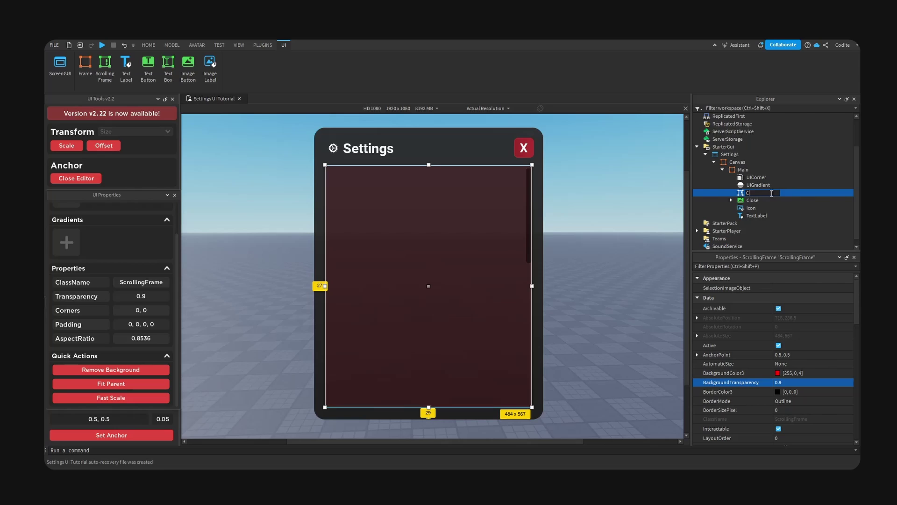
pyautogui.press('Return')
# Insert a Frame into the Container.
pyautogui.click(774, 193)
pyautogui.write('fra')
pyautogui.click(747, 215)
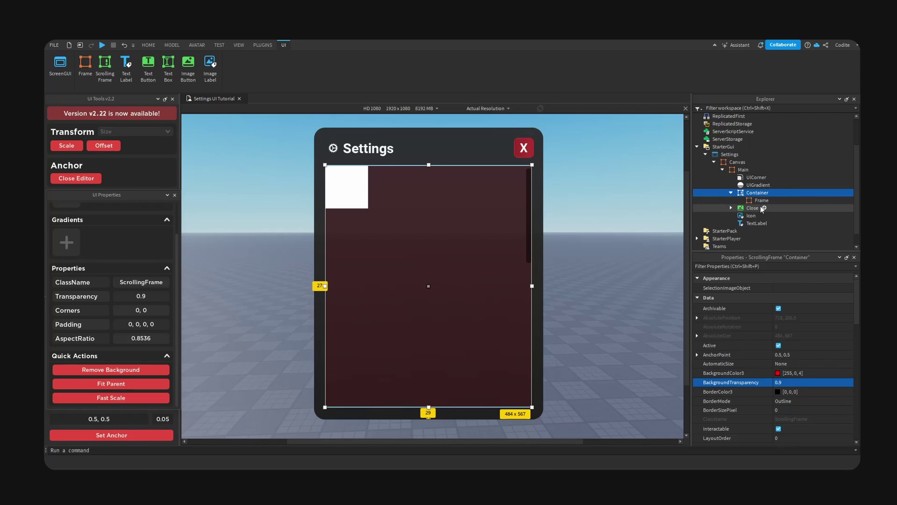
# Set only the Y anchor point of the Container's new Frame to 0.5, leaving X at 0.
pyautogui.click(155, 433)
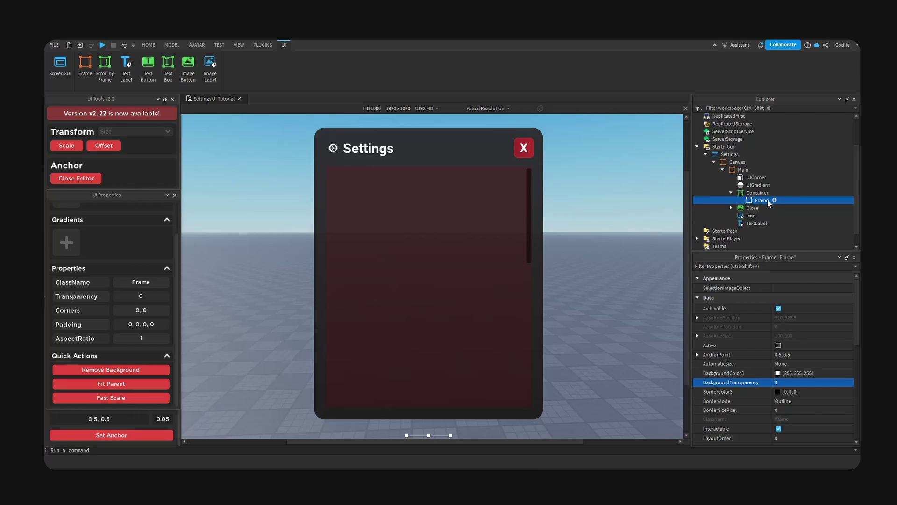
pyautogui.hotkey('ctrl', 'z')
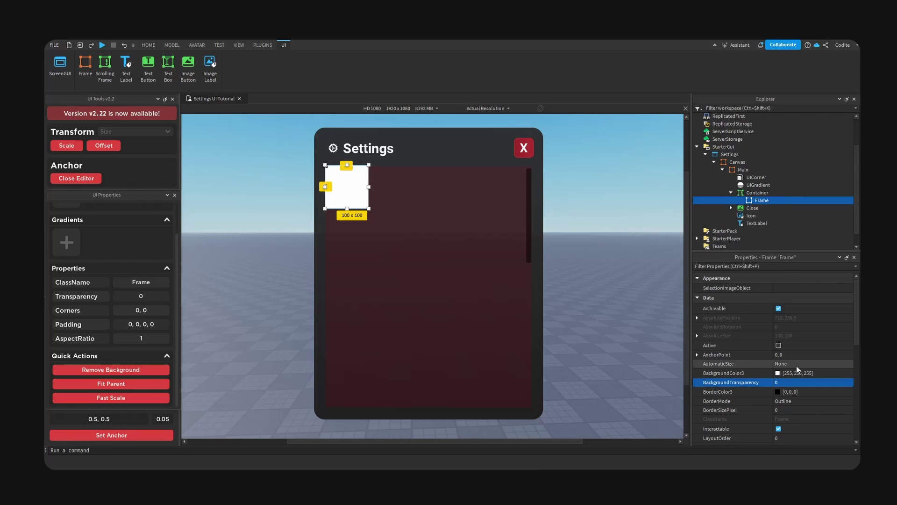
pyautogui.click(704, 354)
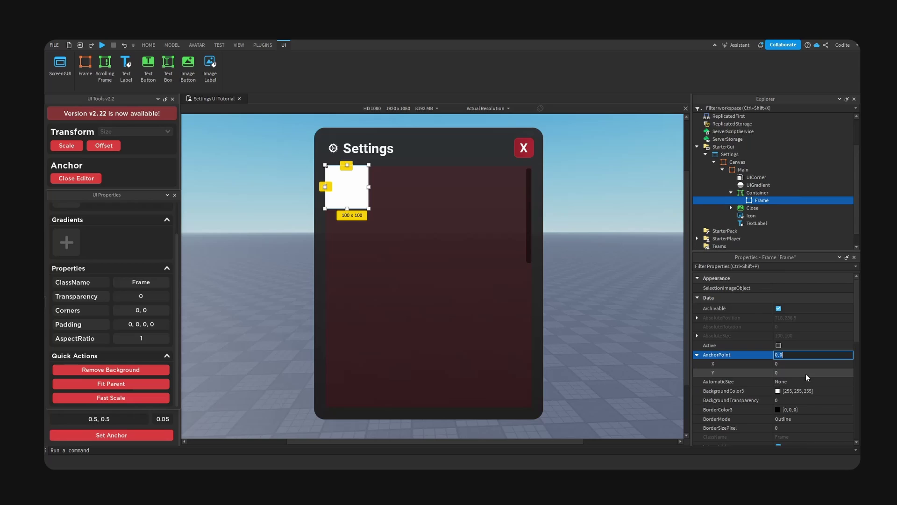
pyautogui.click(806, 373)
pyautogui.write('.5')
pyautogui.press('Return')
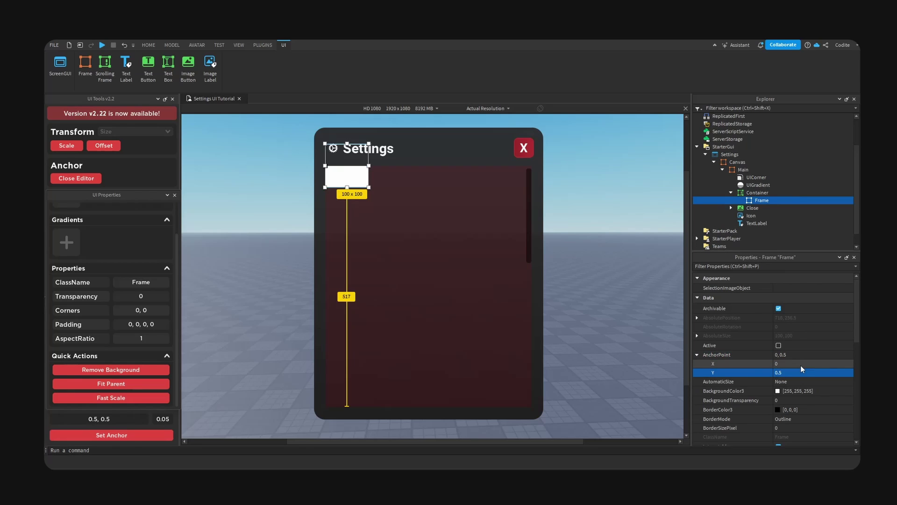
# Add a UIListLayout to the Container.
pyautogui.click(775, 194)
pyautogui.write('list')
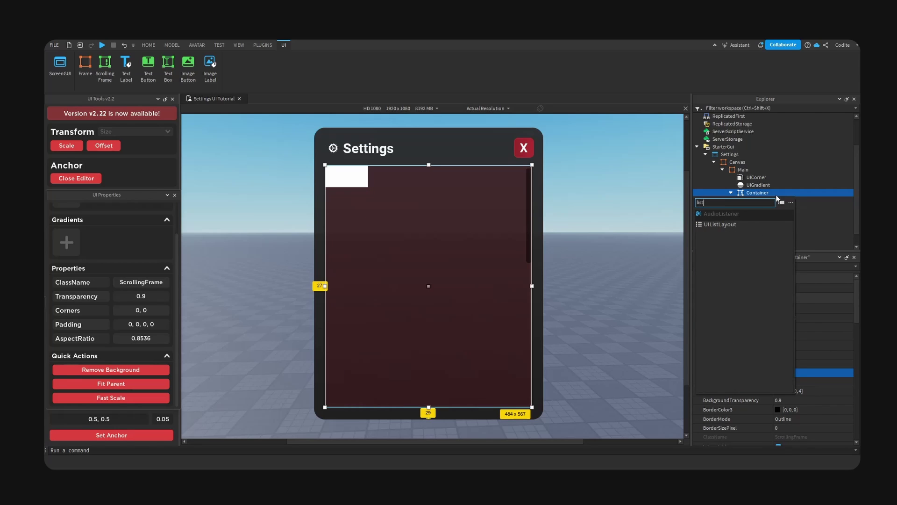
pyautogui.press('Down')
pyautogui.press('Return')
# Resize the Frame inside the Container to a wide row of about 453 x 69 and rename it Template.
pyautogui.click(762, 208)
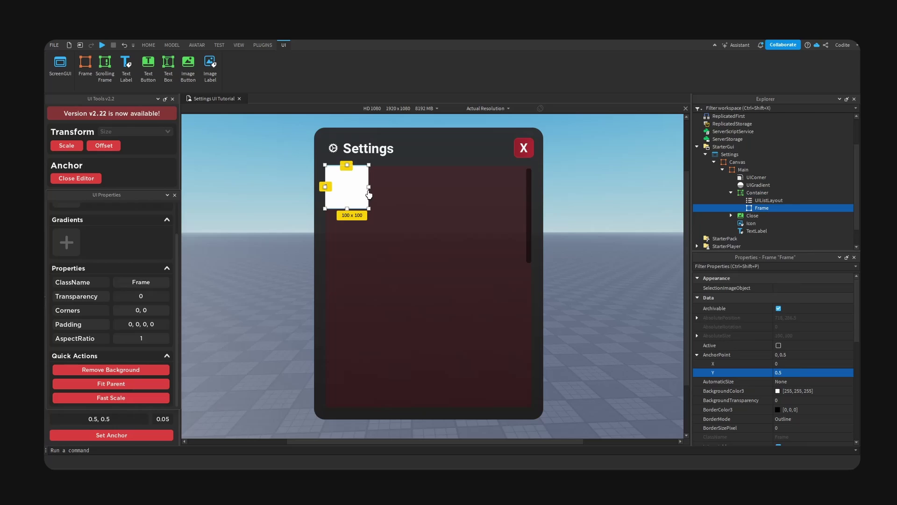
pyautogui.moveTo(368, 187); pyautogui.dragTo(519, 192)
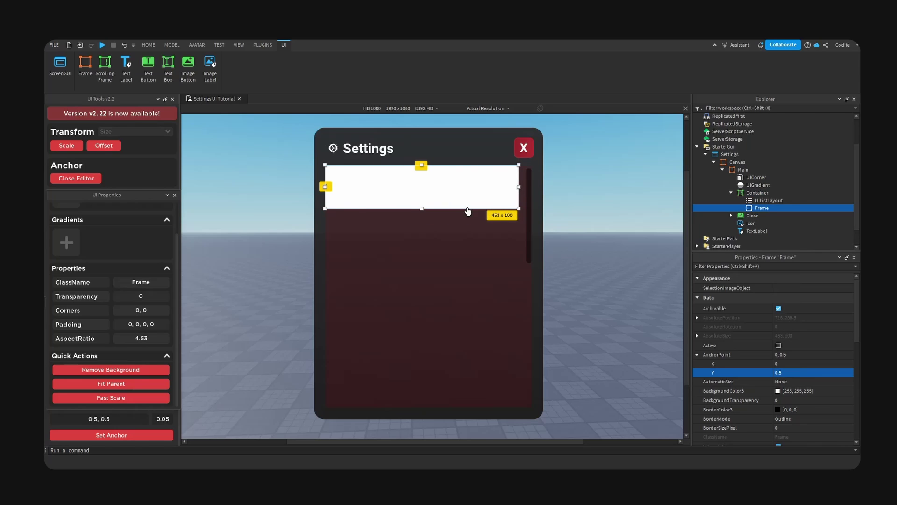
pyautogui.moveTo(422, 209)
pyautogui.mouseDown()
pyautogui.moveTo(424, 191)
pyautogui.moveTo(430, 199)
pyautogui.mouseUp()
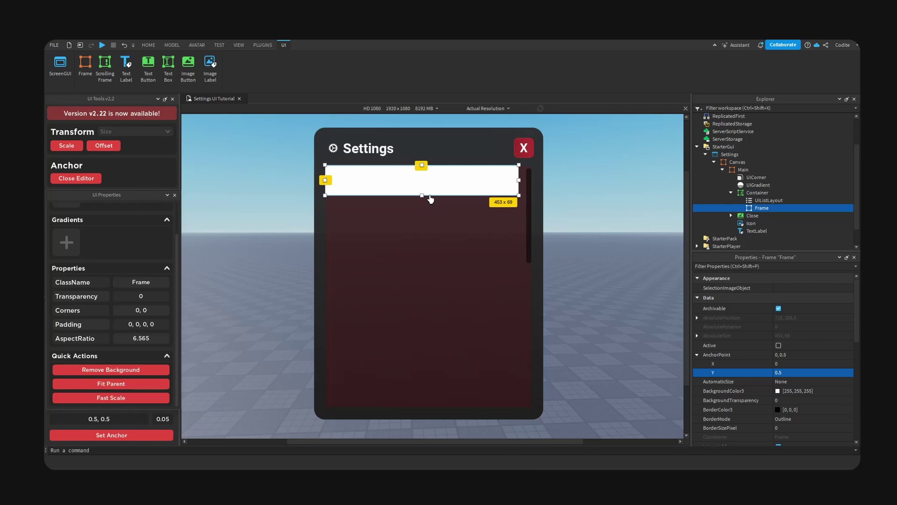
pyautogui.write('Template')
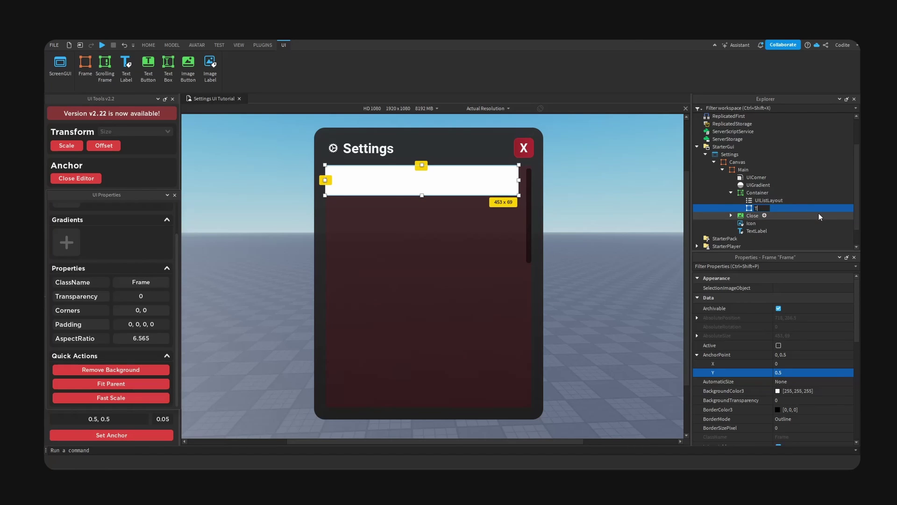
pyautogui.press('Return')
# Add a UICorner to the Template frame.
pyautogui.click(781, 208)
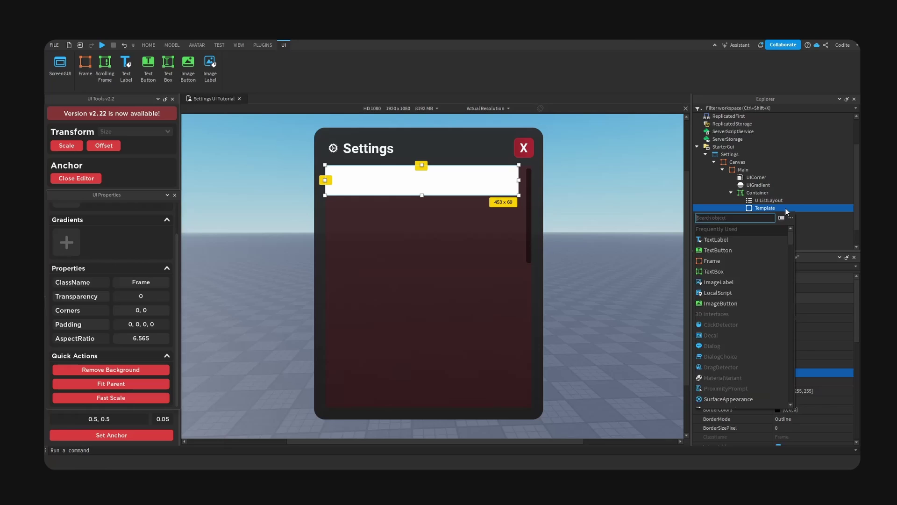
pyautogui.write('UICorner')
pyautogui.press('Return')
# Set the CornerRadius of the Template's UICorner to scale 0.1 and offset 0.
pyautogui.click(781, 216)
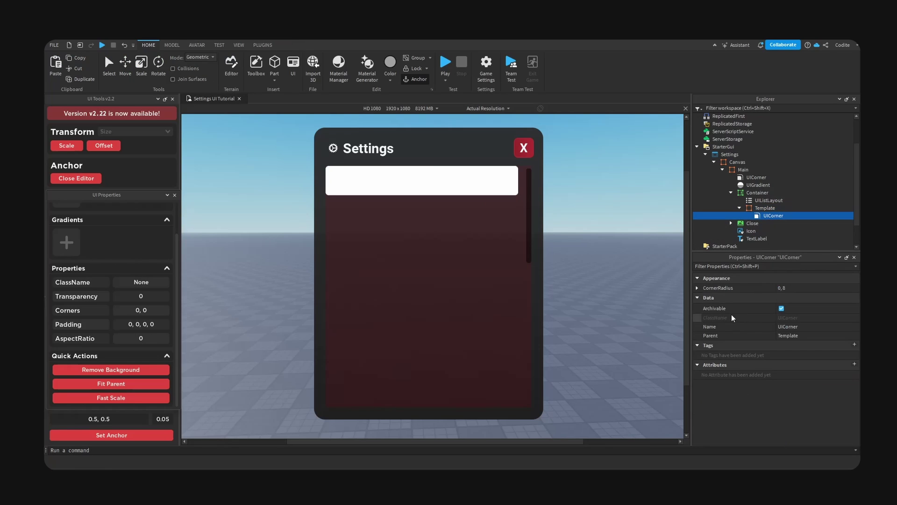
pyautogui.click(697, 288)
pyautogui.click(823, 297)
pyautogui.write('0.1')
pyautogui.press('Return')
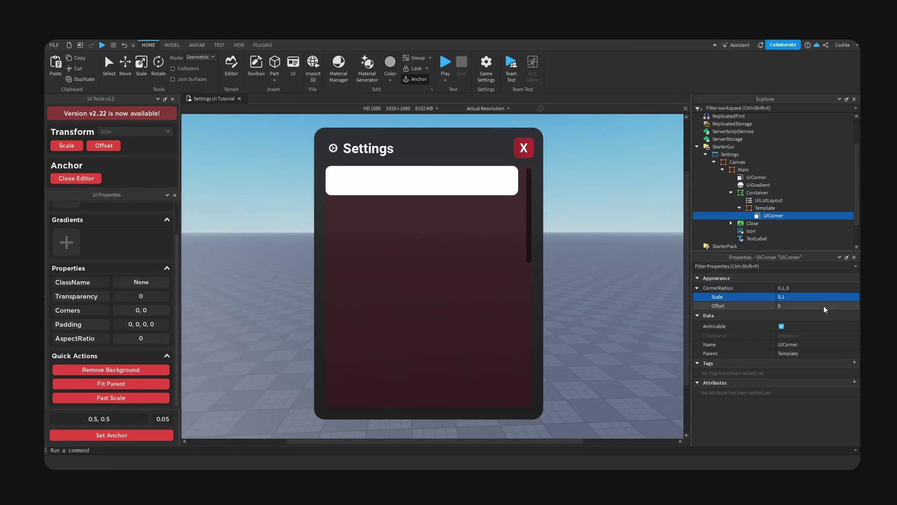
pyautogui.click(825, 307)
pyautogui.write('0')
pyautogui.press('Return')
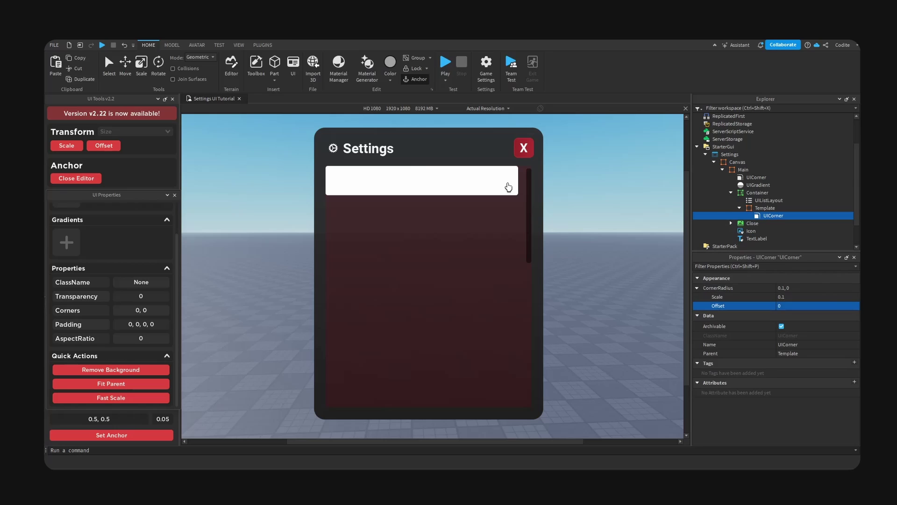
pyautogui.click(508, 184)
pyautogui.click(778, 373)
pyautogui.moveTo(470, 163); pyautogui.dragTo(676, 164)
pyautogui.click(747, 330)
# Remove the background of the Container.
pyautogui.click(757, 193)
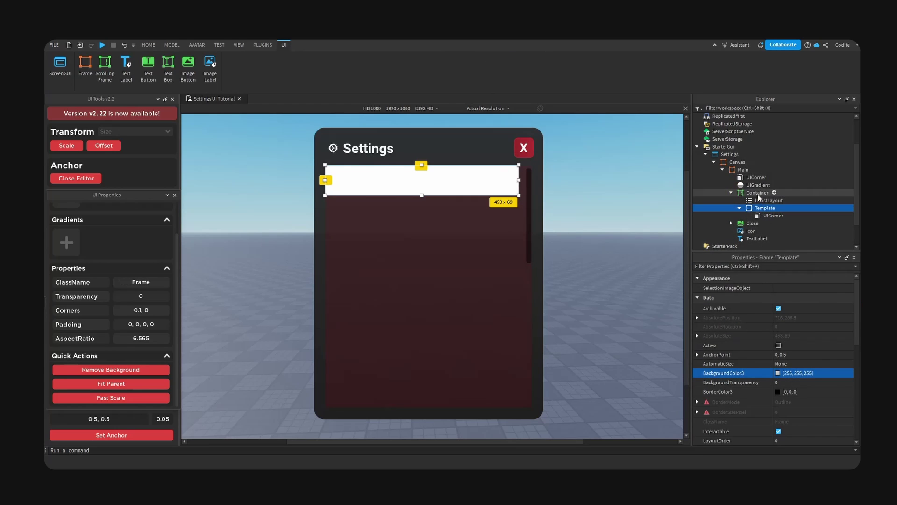
pyautogui.click(139, 369)
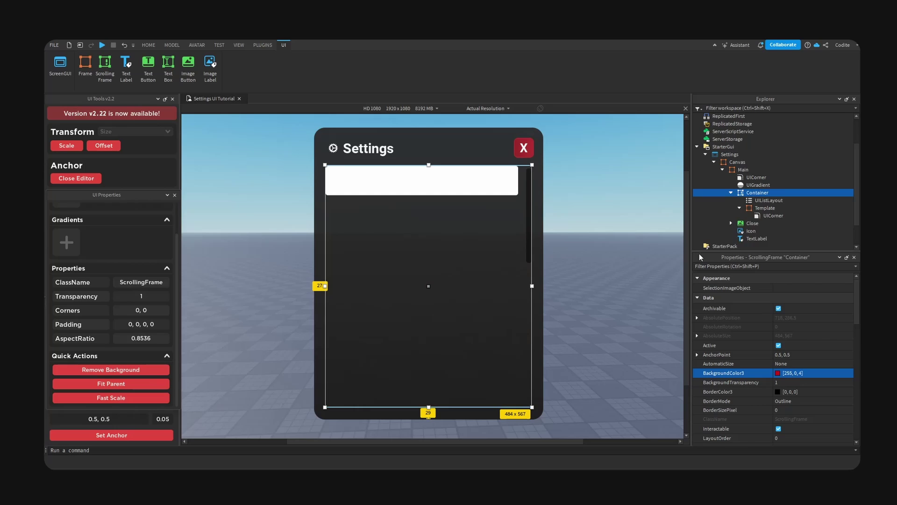
# Recolor the Template frame dark gray, a little lighter than the #272829 sampled from the panel.
pyautogui.click(765, 208)
pyautogui.click(777, 373)
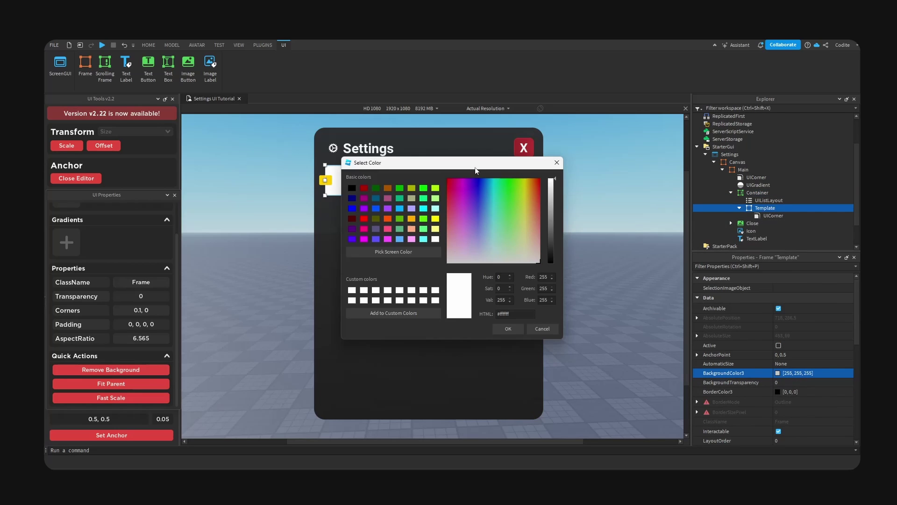
pyautogui.moveTo(420, 164); pyautogui.dragTo(584, 179)
pyautogui.click(561, 267)
pyautogui.click(477, 252)
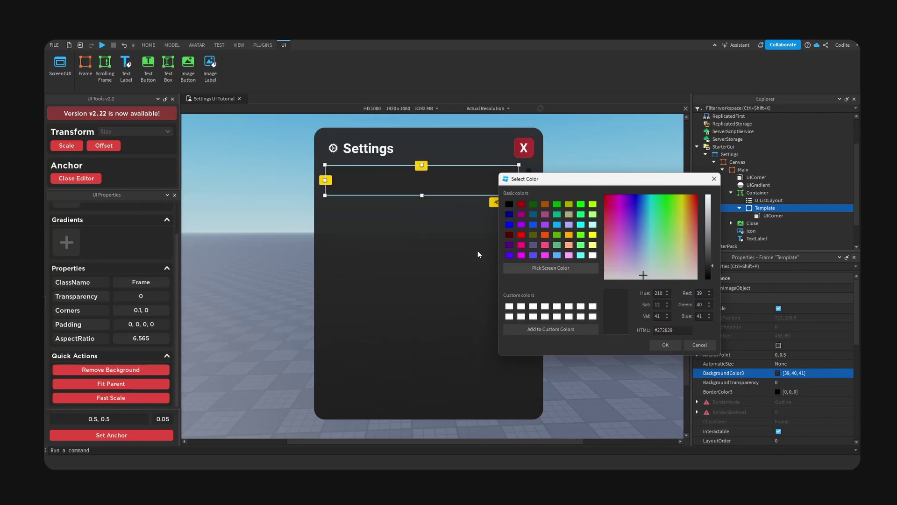
pyautogui.press('Return')
# Add a UIPadding to the Container.
pyautogui.click(775, 193)
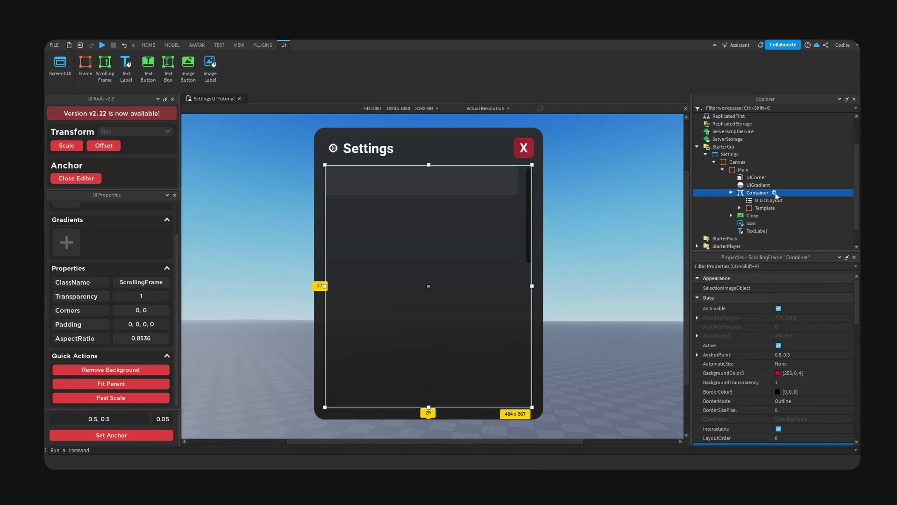
pyautogui.click(776, 195)
pyautogui.write('uipad')
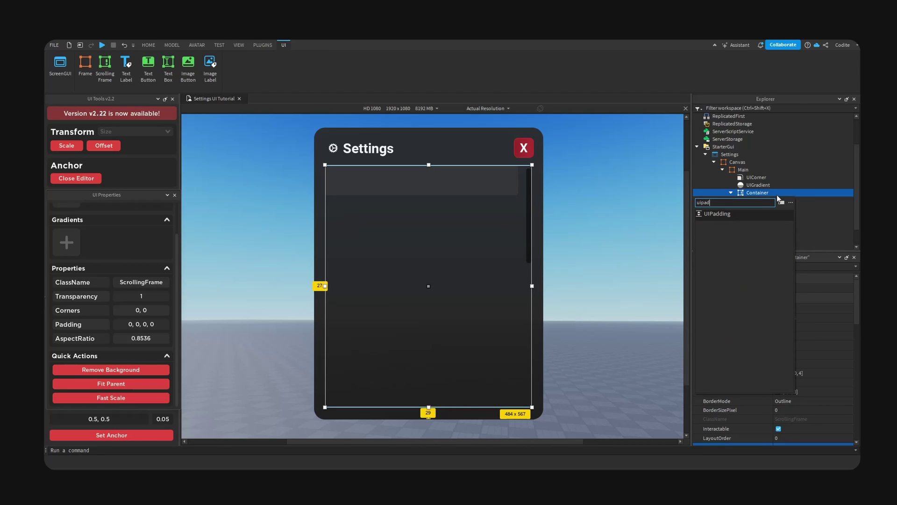
pyautogui.press('Return')
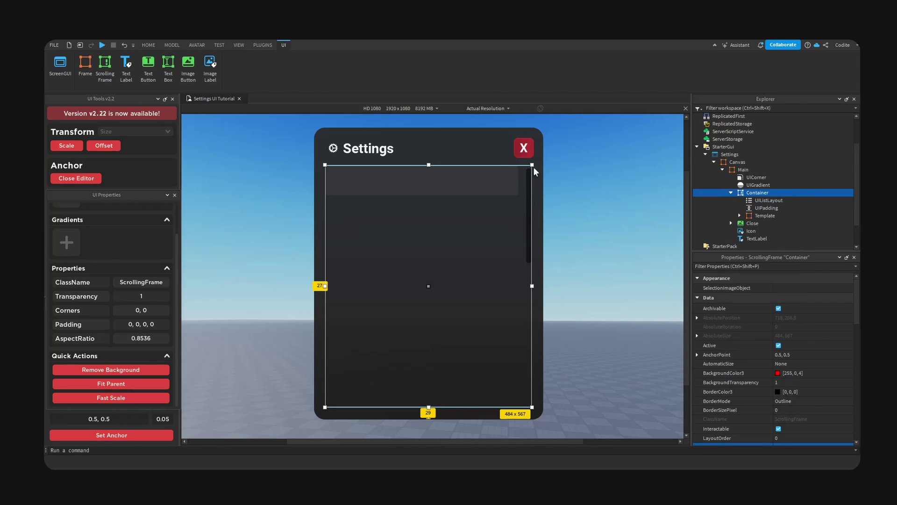
# Set the PaddingTop scale of the Container's UIPadding to 0.005.
pyautogui.click(767, 208)
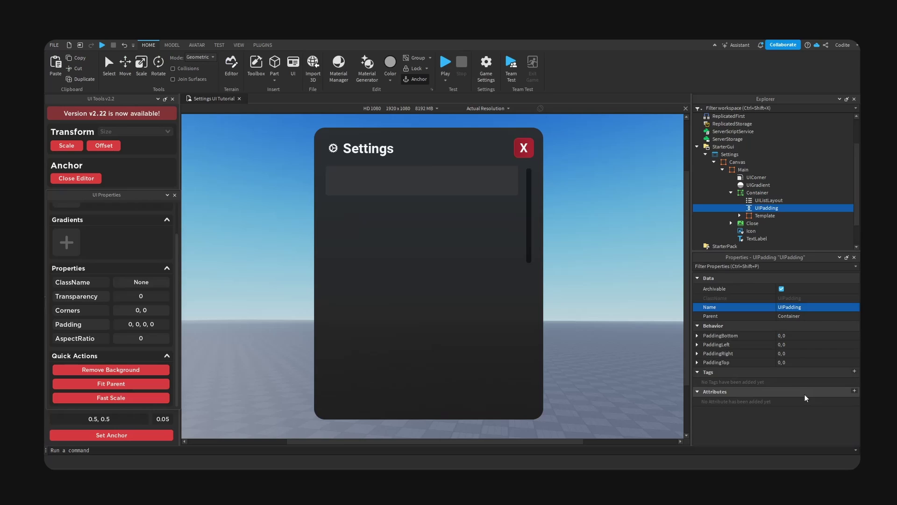
pyautogui.click(697, 362)
pyautogui.click(821, 372)
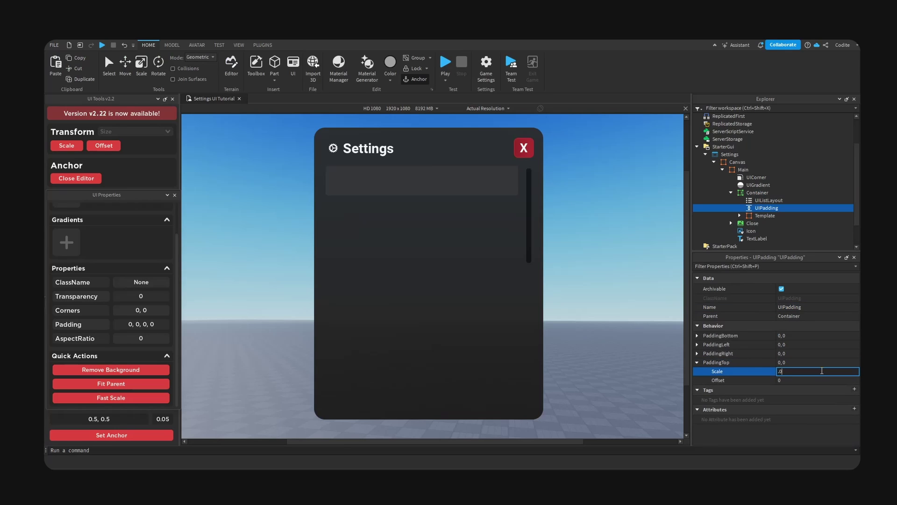
pyautogui.press('Return')
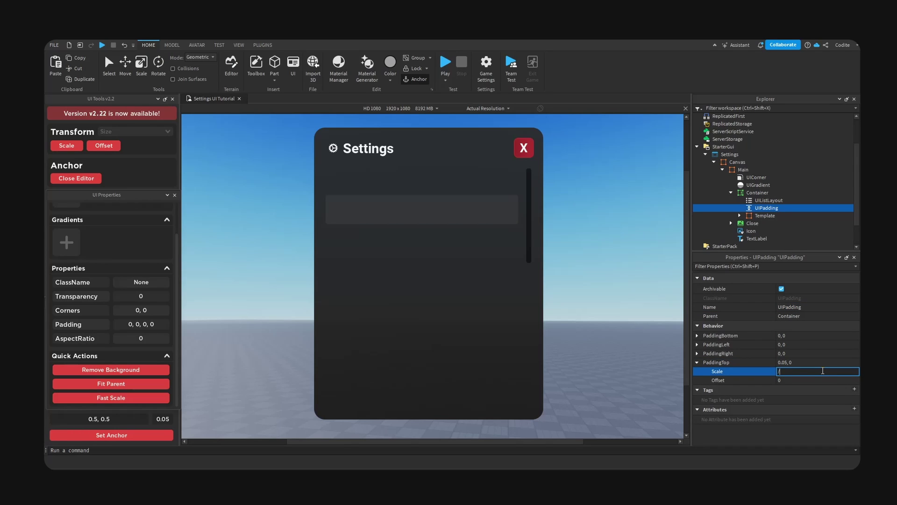
pyautogui.write('1')
pyautogui.press('Return')
pyautogui.click(822, 370)
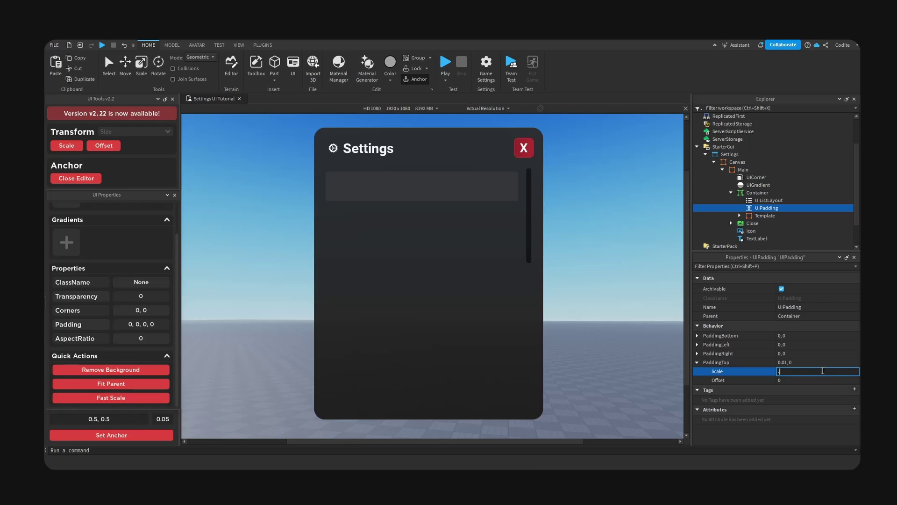
pyautogui.press('Return')
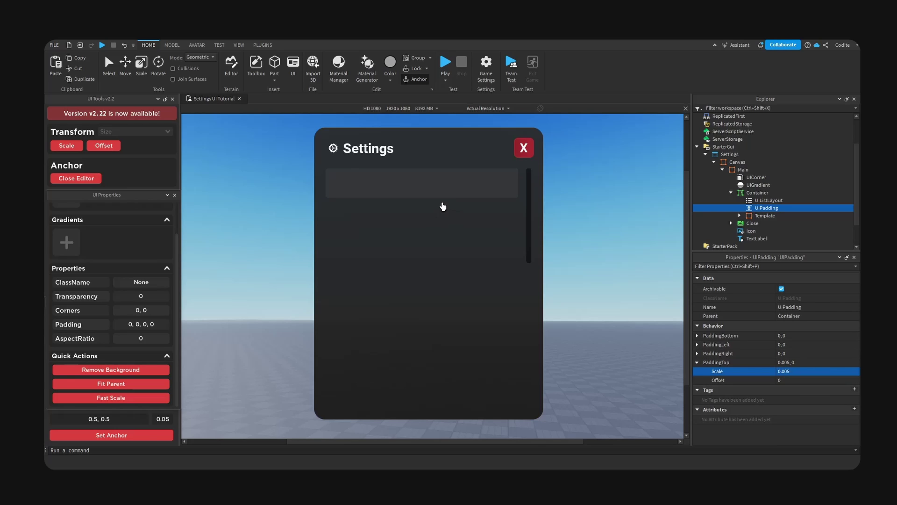
# Darken the Template frame's background color to [40, 43, 45].
pyautogui.click(476, 187)
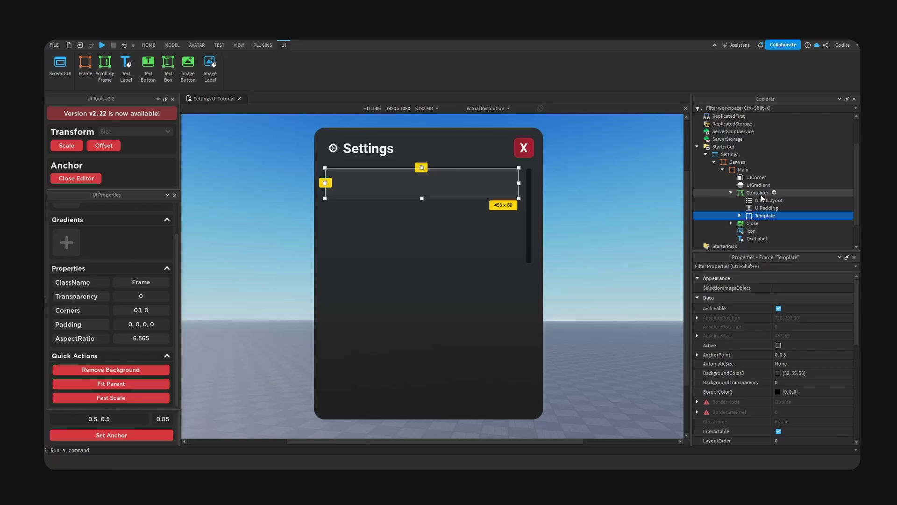
pyautogui.click(759, 193)
pyautogui.click(767, 215)
pyautogui.click(777, 373)
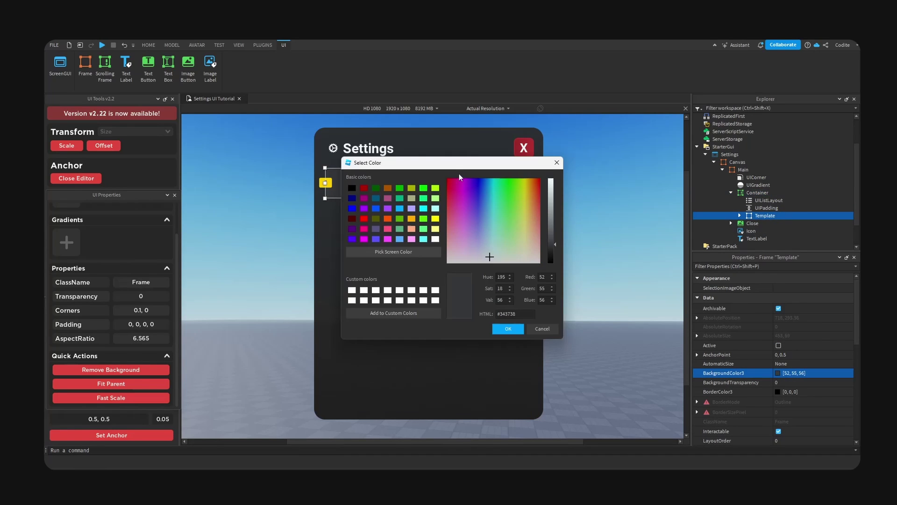
pyautogui.click(503, 257)
pyautogui.click(419, 246)
pyautogui.click(618, 333)
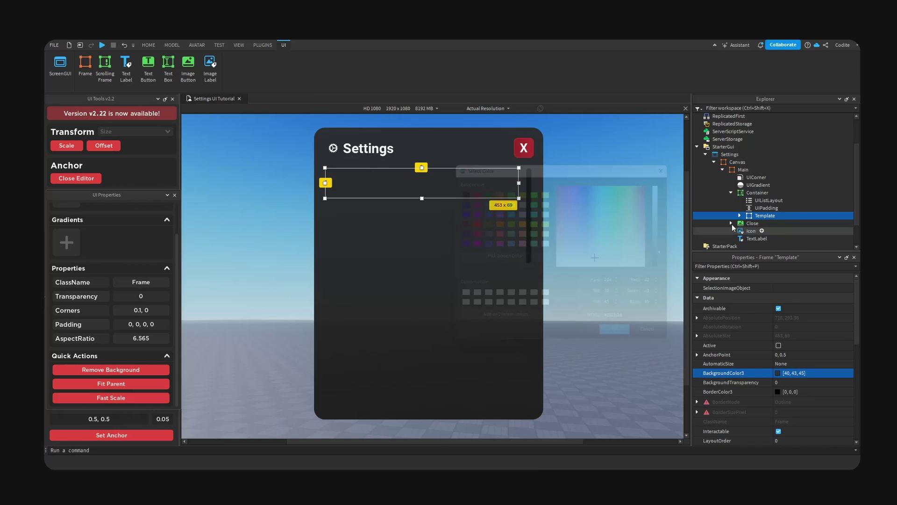
# Set the Template frame's background color to the slightly darker gray [38, 41, 43].
pyautogui.click(744, 179)
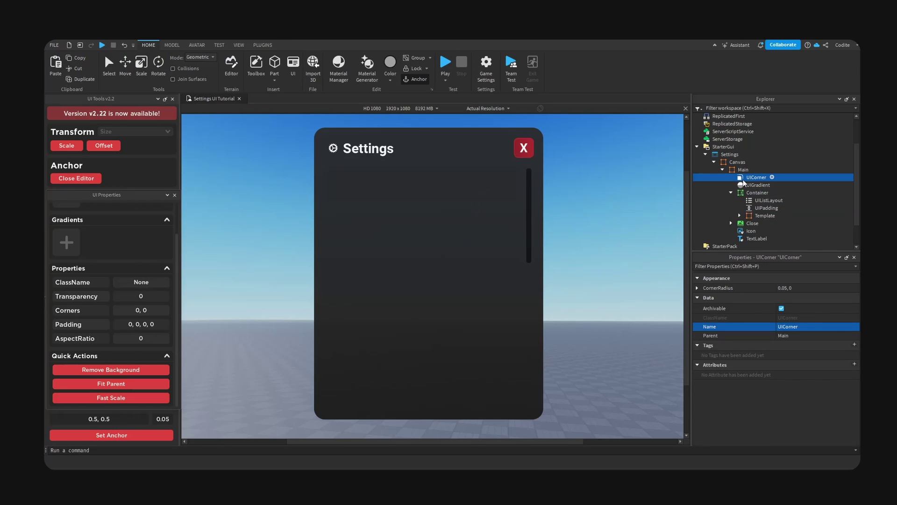
pyautogui.click(764, 215)
pyautogui.click(777, 373)
pyautogui.moveTo(532, 171); pyautogui.dragTo(666, 186)
pyautogui.click(644, 350)
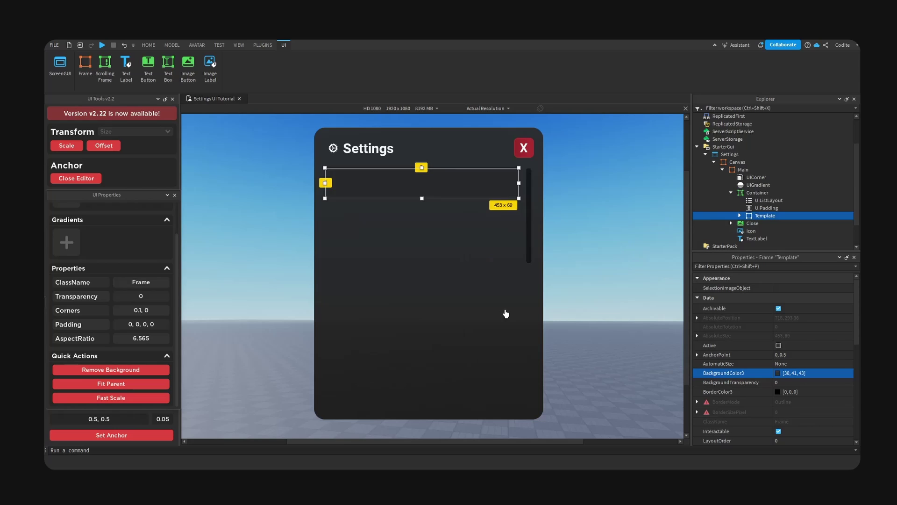
# Set the CornerRadius scale of the Template's UICorner to 0.15.
pyautogui.click(504, 313)
pyautogui.click(477, 194)
pyautogui.click(740, 216)
pyautogui.click(773, 223)
pyautogui.click(697, 288)
pyautogui.click(827, 297)
pyautogui.write('0.15')
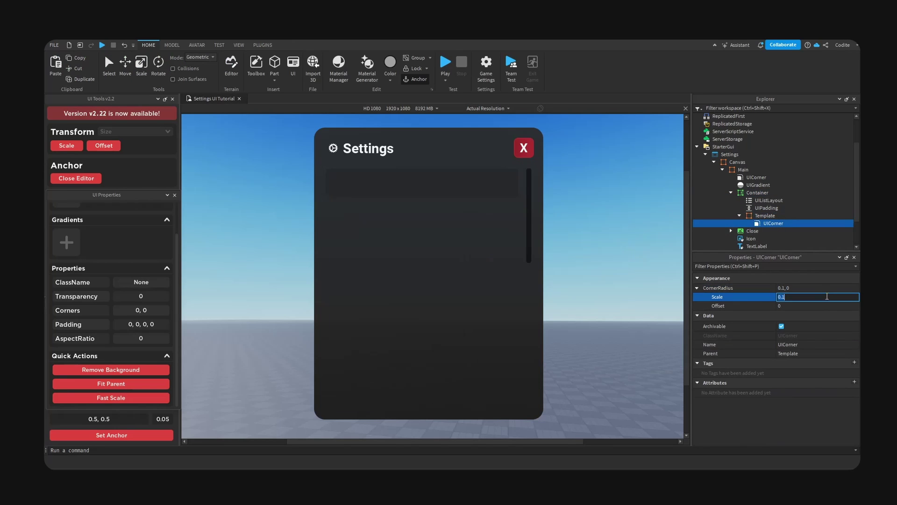
pyautogui.press('Return')
# Copy the Settings heading label into the Template and place it near the row's left end.
pyautogui.click(380, 154)
pyautogui.hotkey('ctrl', 'c')
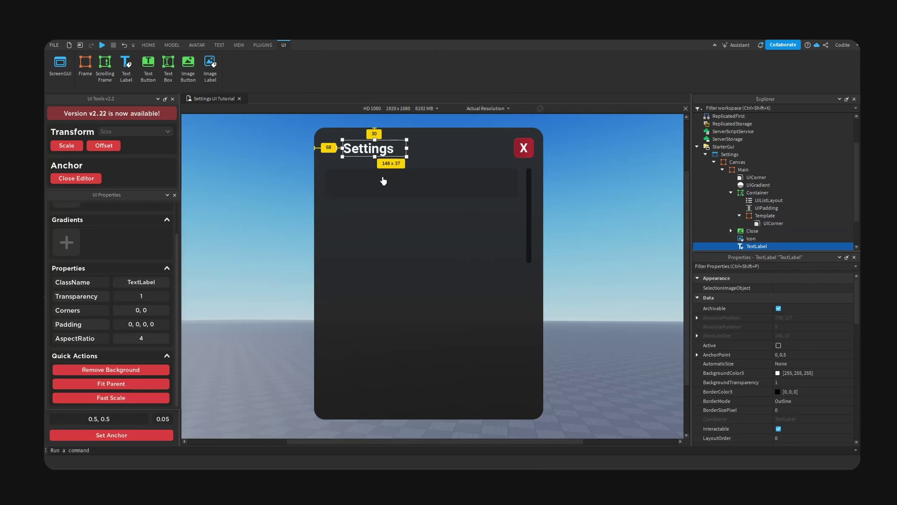
pyautogui.click(381, 186)
pyautogui.hotkey('ctrl', 'shift', 'v')
pyautogui.moveTo(388, 170); pyautogui.dragTo(377, 179)
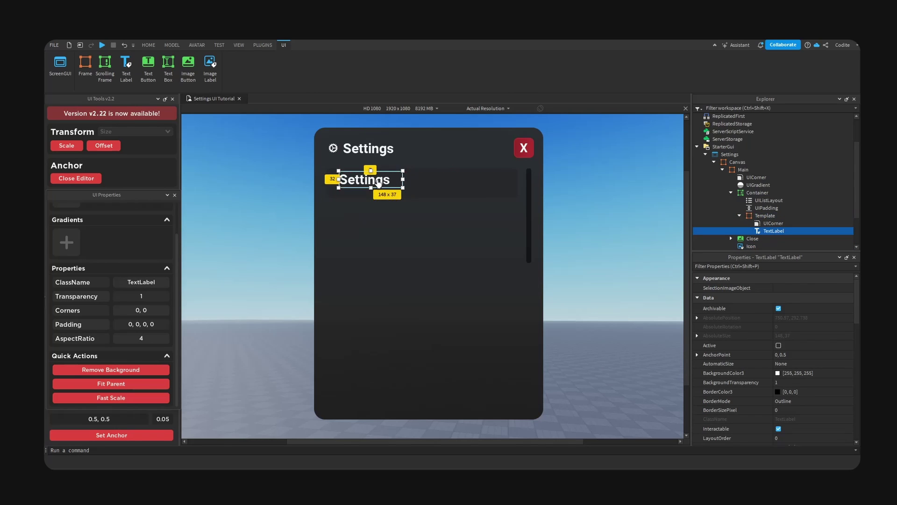
# Change the text of the label inside the Template row to "Background Music".
pyautogui.doubleClick(377, 178)
pyautogui.write('N')
pyautogui.press('BackSpace')
pyautogui.write('B')
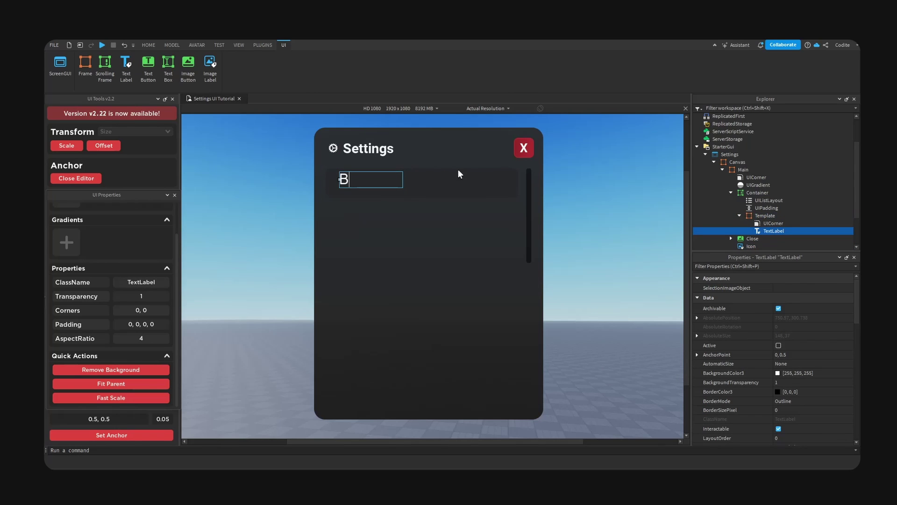
pyautogui.write('ackground Music')
pyautogui.press('Return')
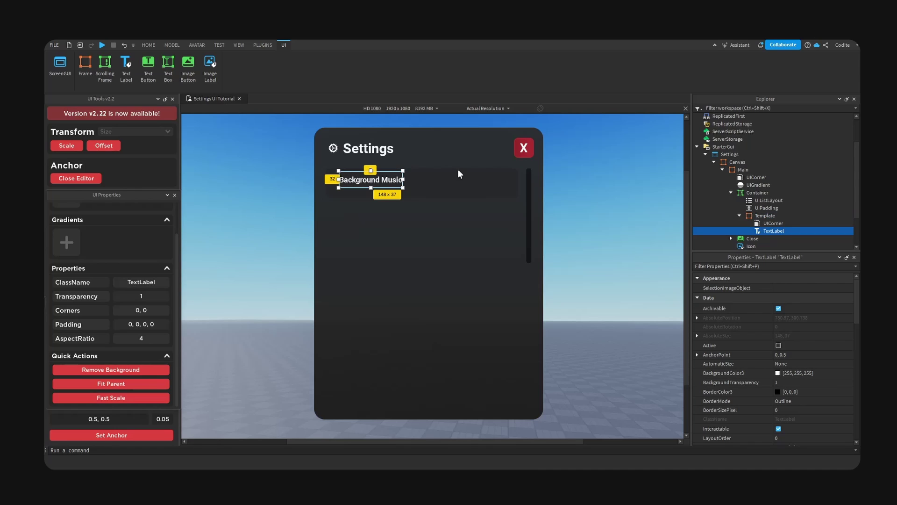
# Resize the Background Music label to about 163 × 29 px and place it about 25 px from the row's left edge.
pyautogui.click(411, 187)
pyautogui.click(410, 187)
pyautogui.moveTo(381, 181); pyautogui.dragTo(378, 183)
pyautogui.click(426, 186)
pyautogui.click(428, 188)
pyautogui.click(404, 273)
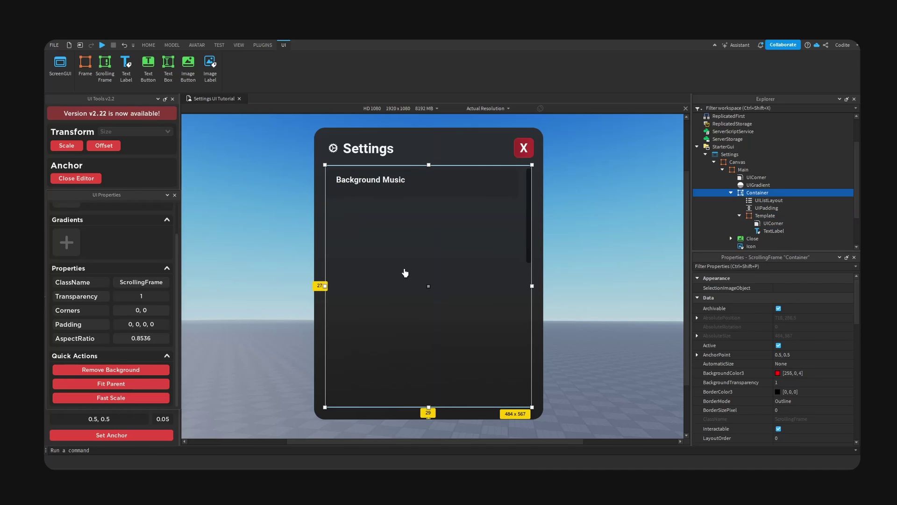
# Duplicate the Background Music label, place the copy just below it and change its text to "Adjust the background music".
pyautogui.click(388, 183)
pyautogui.hotkey('ctrl', 'd')
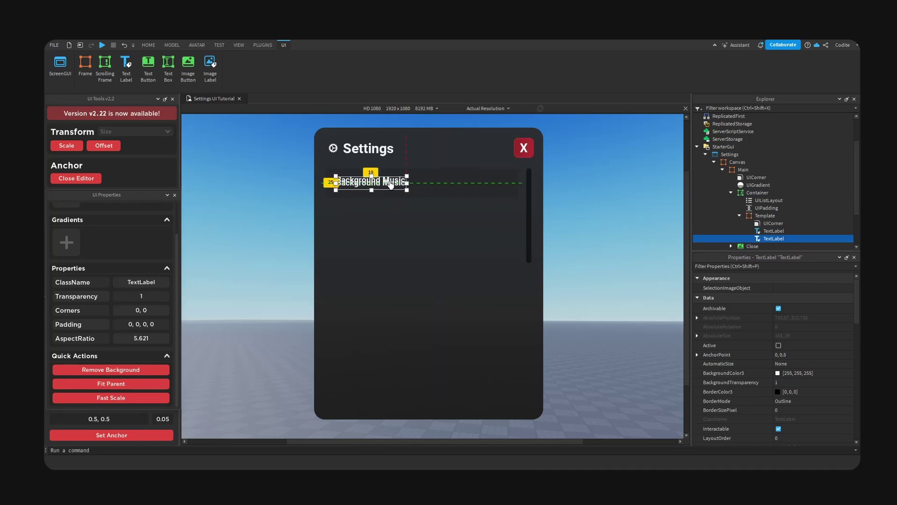
pyautogui.doubleClick(389, 188)
pyautogui.hotkey('ctrl', 'a')
pyautogui.write('A')
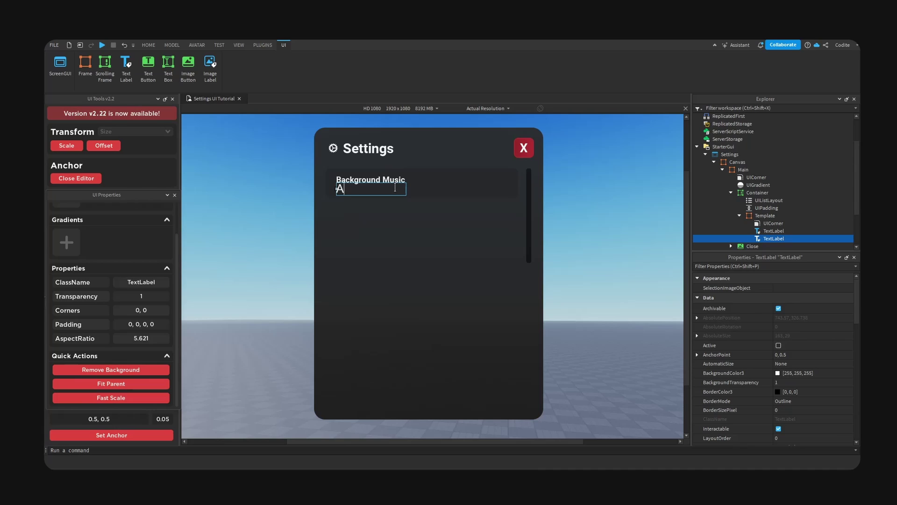
pyautogui.write('djust the background music')
pyautogui.press('Escape')
# Set the description label's font weight to Regular and its text color to gray [161, 165, 166].
pyautogui.scroll(-5, 790, 379)
pyautogui.click(778, 407)
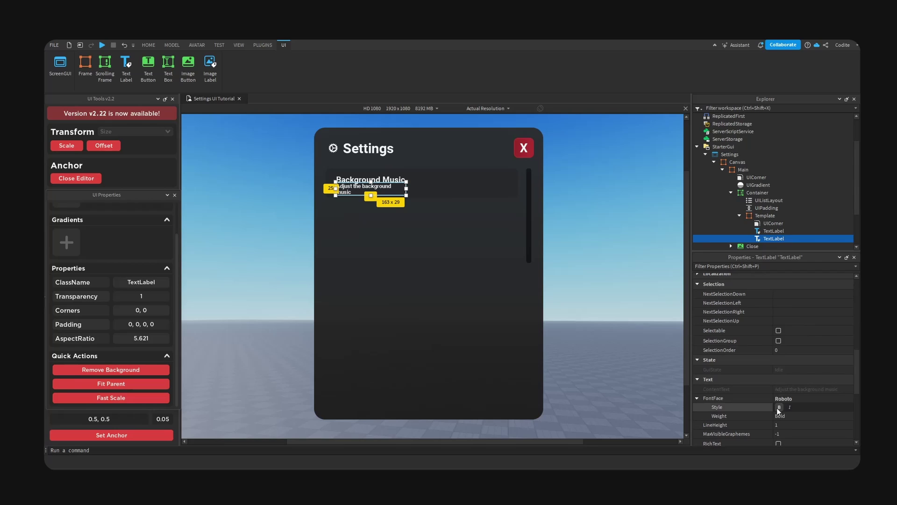
pyautogui.click(779, 407)
pyautogui.scroll(-3, 794, 412)
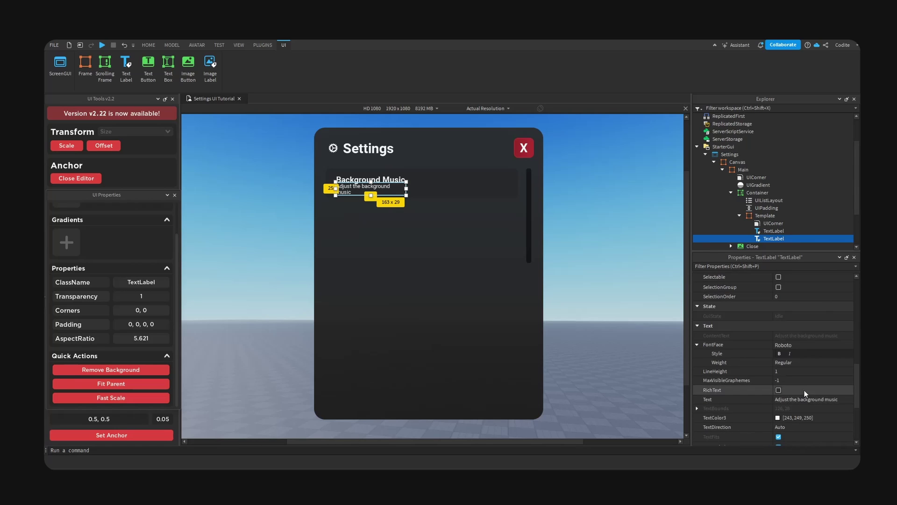
pyautogui.click(779, 418)
pyautogui.moveTo(502, 162); pyautogui.dragTo(656, 171)
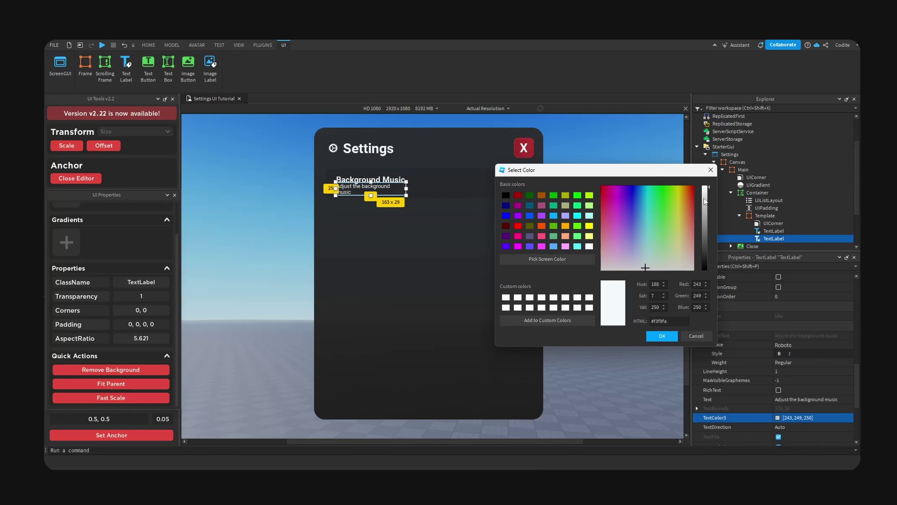
pyautogui.moveTo(708, 190); pyautogui.dragTo(707, 214)
pyautogui.click(662, 336)
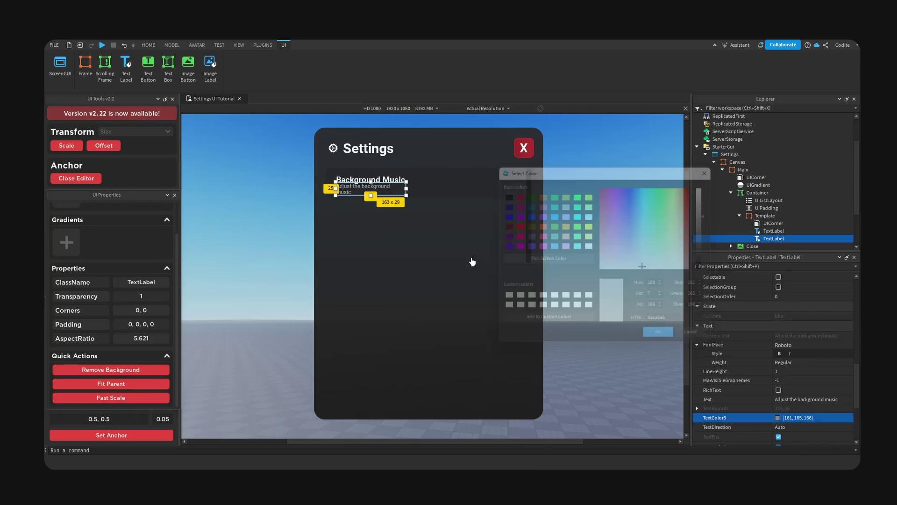
# Resize the description label so its text fits on one line, and nudge both row labels slightly upward.
pyautogui.moveTo(407, 192); pyautogui.dragTo(419, 191)
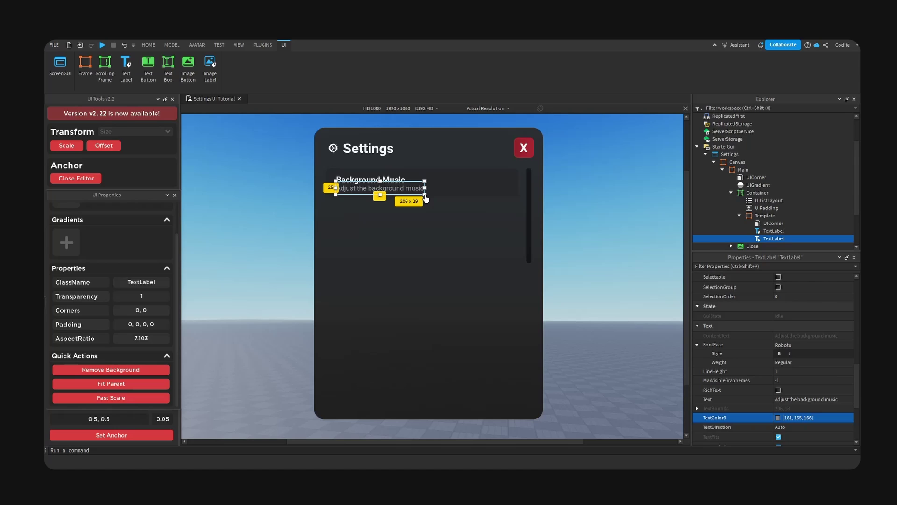
pyautogui.click(427, 192)
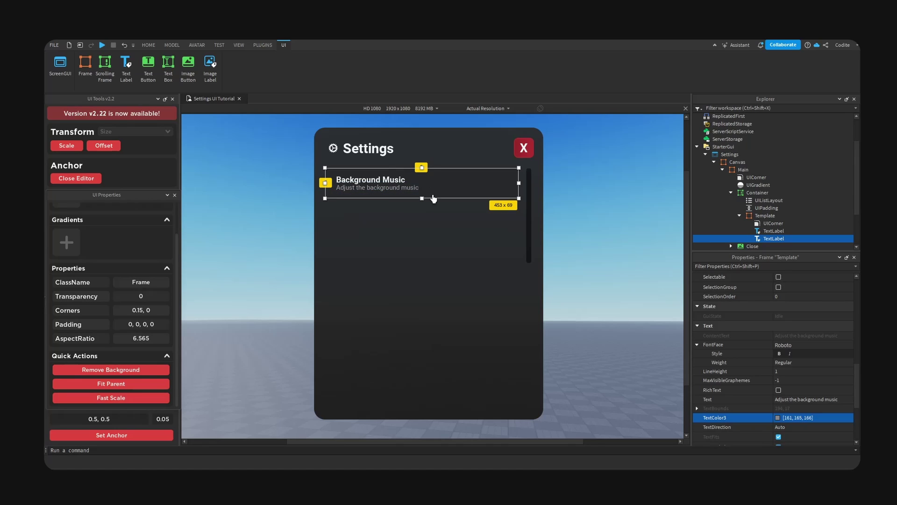
pyautogui.click(384, 191)
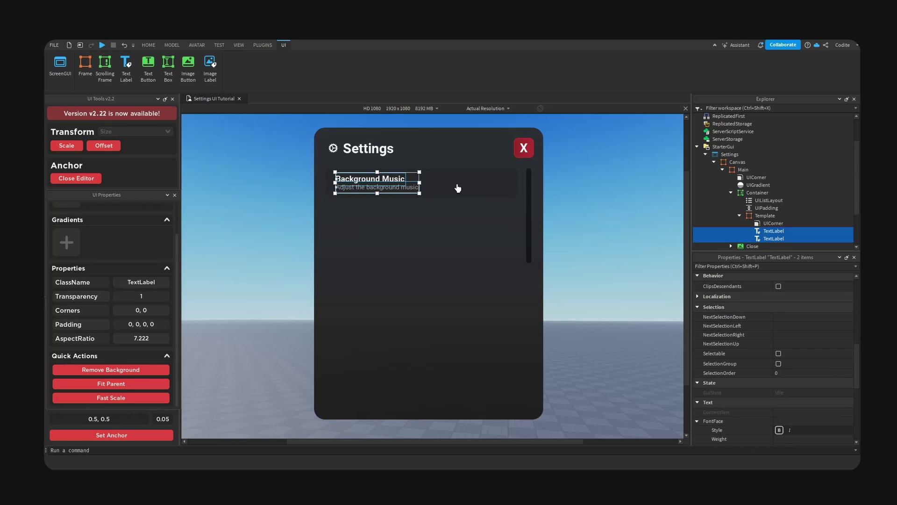
pyautogui.click(447, 235)
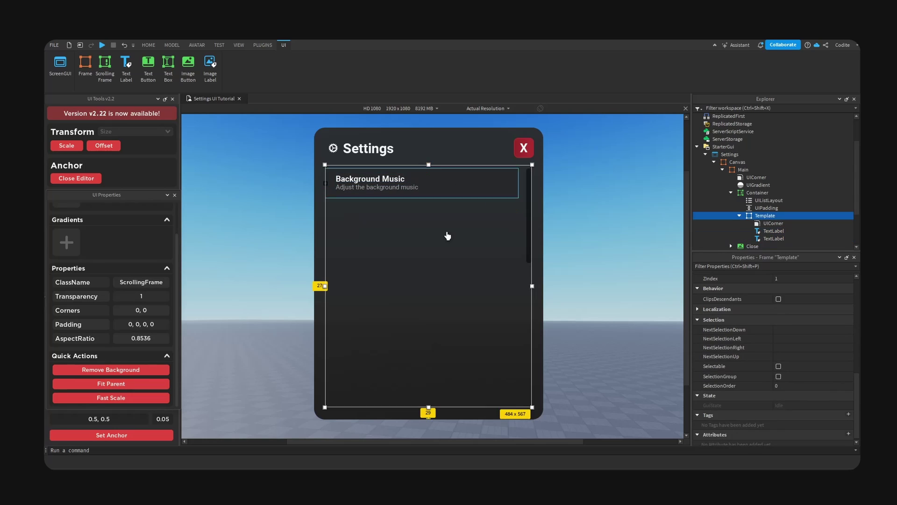
# Add a Frame inside the Template row.
pyautogui.click(479, 189)
pyautogui.scroll(-1, 742, 195)
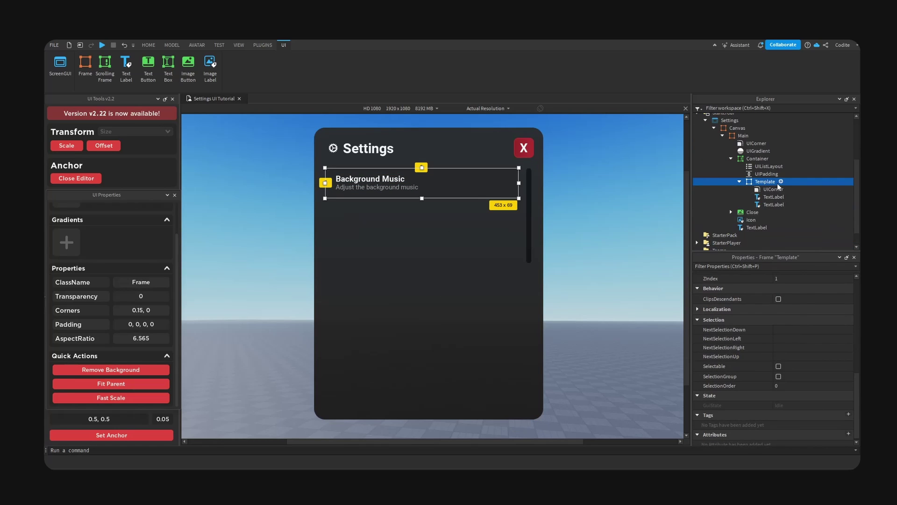
pyautogui.click(781, 181)
pyautogui.click(747, 212)
pyautogui.click(771, 197)
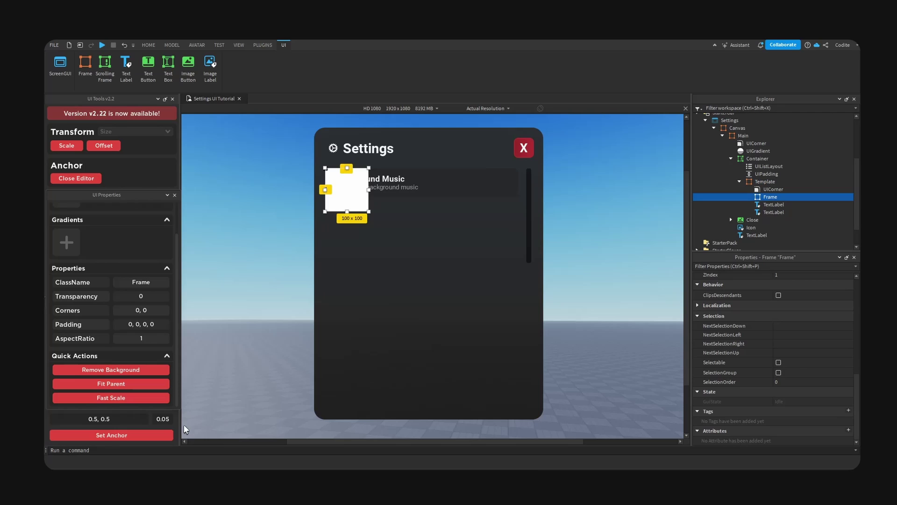
# Rename the new frame as Toggle and resize it to about 89 × 45 px at the row's right end.
pyautogui.press('F2')
pyautogui.write('Toggle')
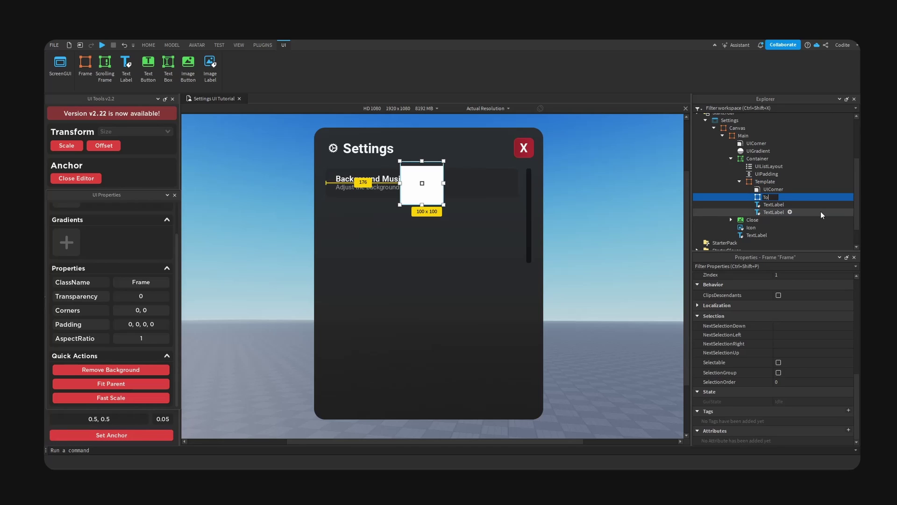
pyautogui.press('Return')
pyautogui.moveTo(444, 161); pyautogui.dragTo(504, 185)
# Add a UICorner to the Toggle frame.
pyautogui.click(785, 197)
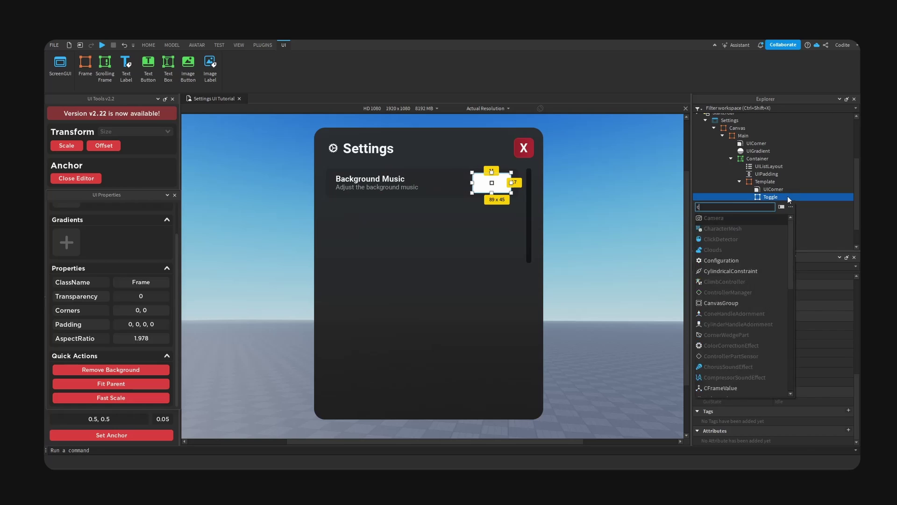
pyautogui.write('uicorner')
pyautogui.press('Return')
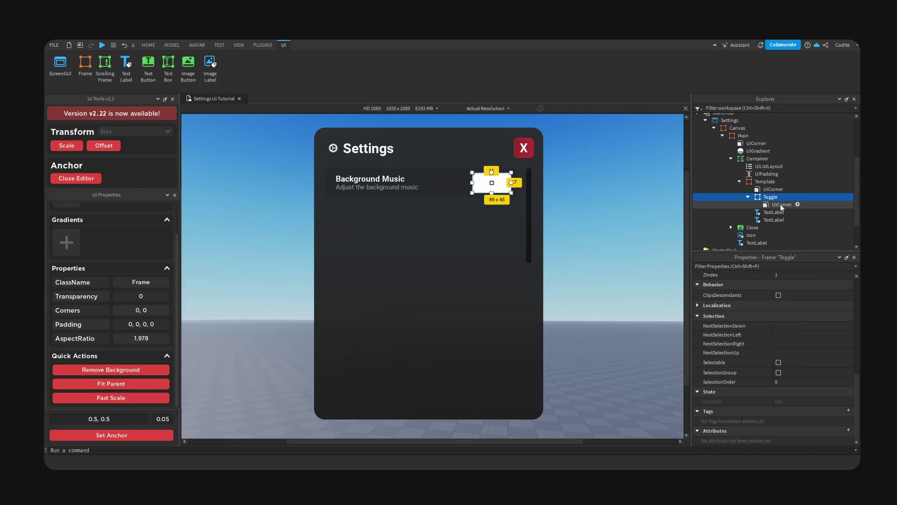
# Set the CornerRadius of the Toggle's UICorner to scale 0.15 and offset 0.
pyautogui.click(816, 297)
pyautogui.write('0.1')
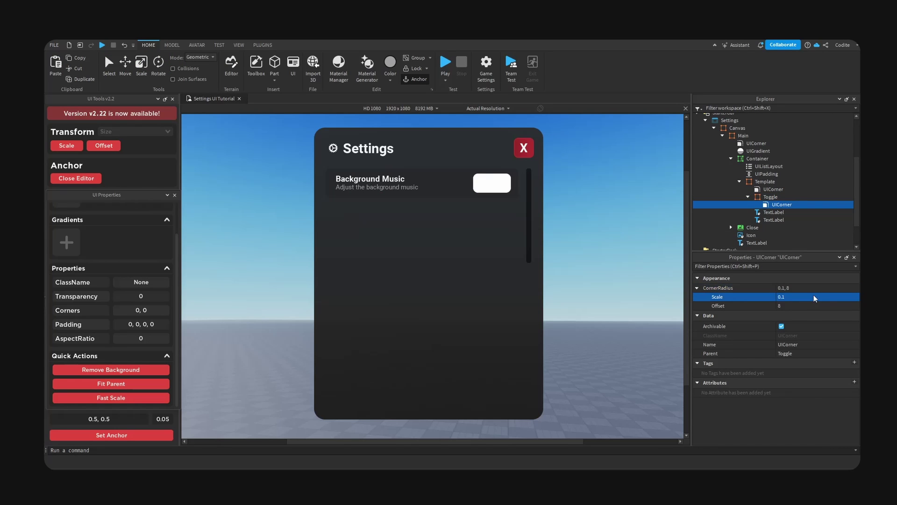
pyautogui.click(814, 306)
pyautogui.write('0')
pyautogui.press('Return')
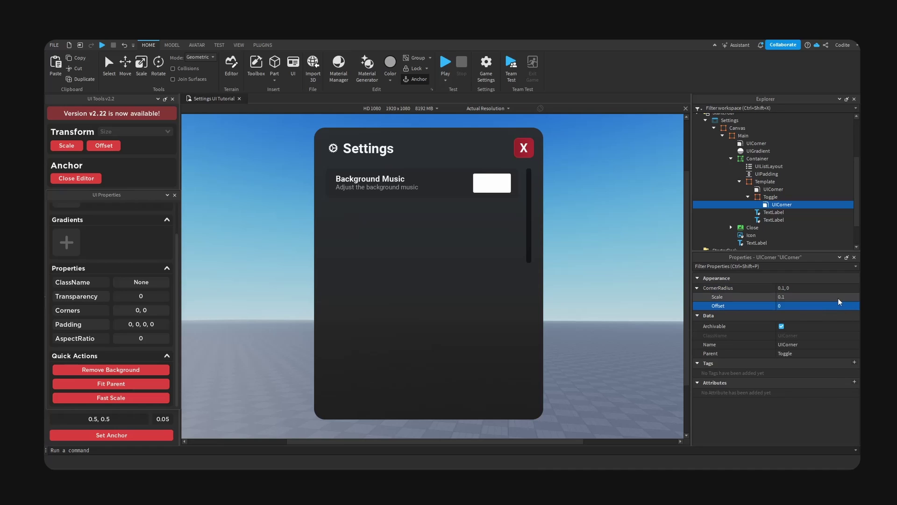
pyautogui.click(838, 297)
pyautogui.write('0.2')
pyautogui.press('Return')
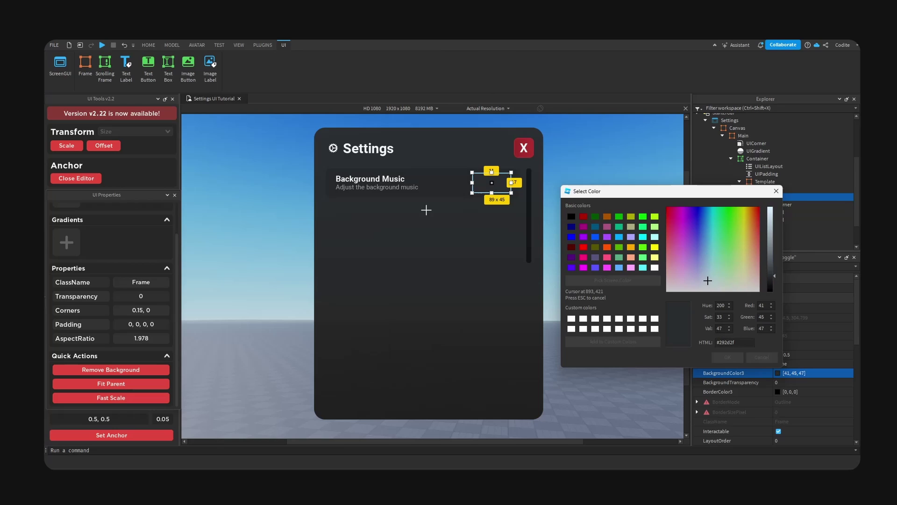
# Set the Toggle frame's BackgroundColor3 to the dark gray 31, 33, 35.
pyautogui.click(453, 181)
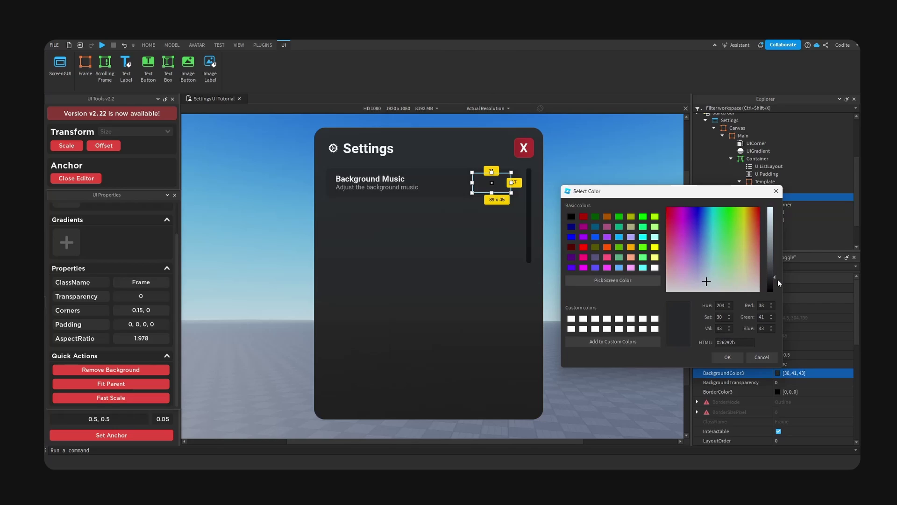
pyautogui.click(772, 279)
pyautogui.click(730, 358)
# Add a UIStroke to the Toggle frame with Thickness 2 and Color 44, 44, 44.
pyautogui.click(772, 190)
pyautogui.click(771, 197)
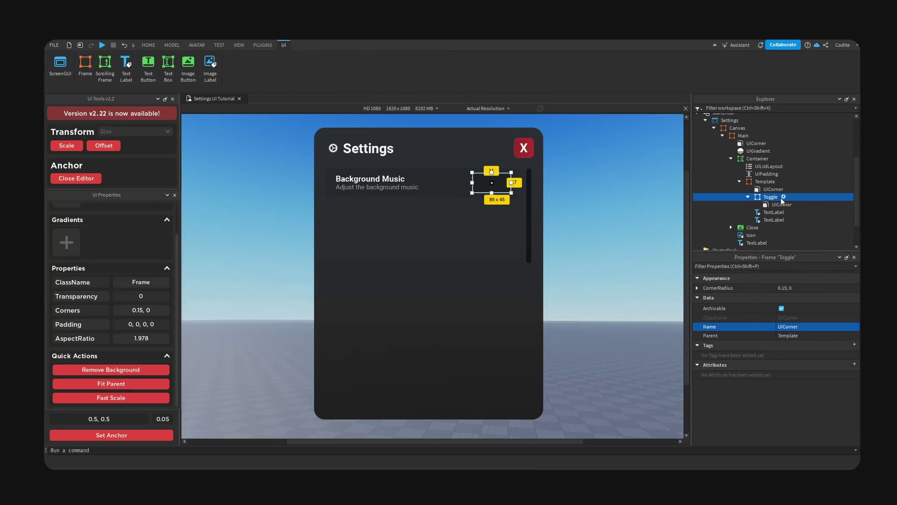
pyautogui.click(784, 197)
pyautogui.write('str')
pyautogui.click(715, 228)
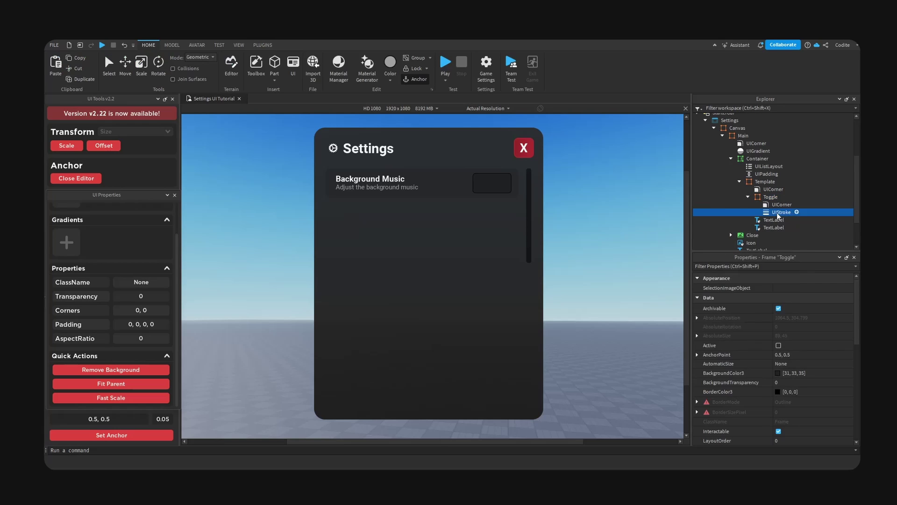
pyautogui.click(825, 316)
pyautogui.click(782, 298)
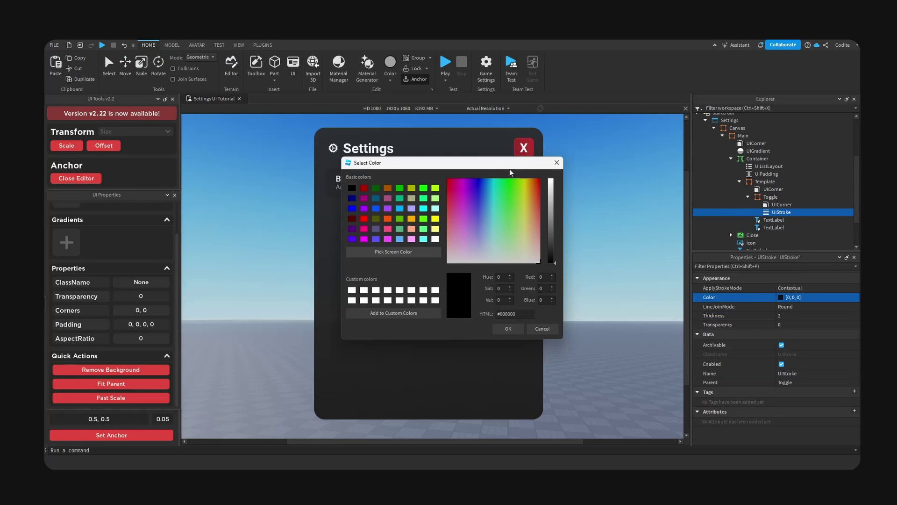
# Paste a copy of the Toggle frame inside itself and center it with anchor 0.5, 0.5.
pyautogui.click(751, 198)
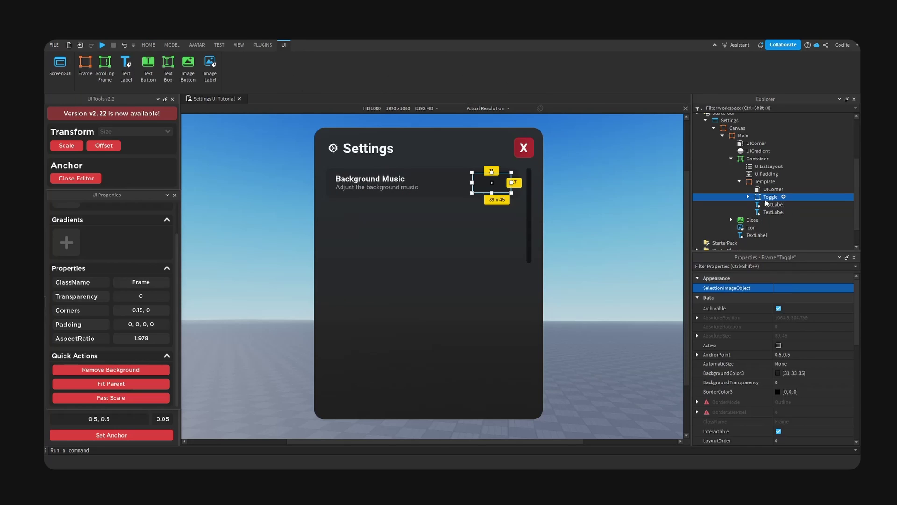
pyautogui.hotkey('ctrl', 'c')
pyautogui.hotkey('ctrl', 'shift', 'v')
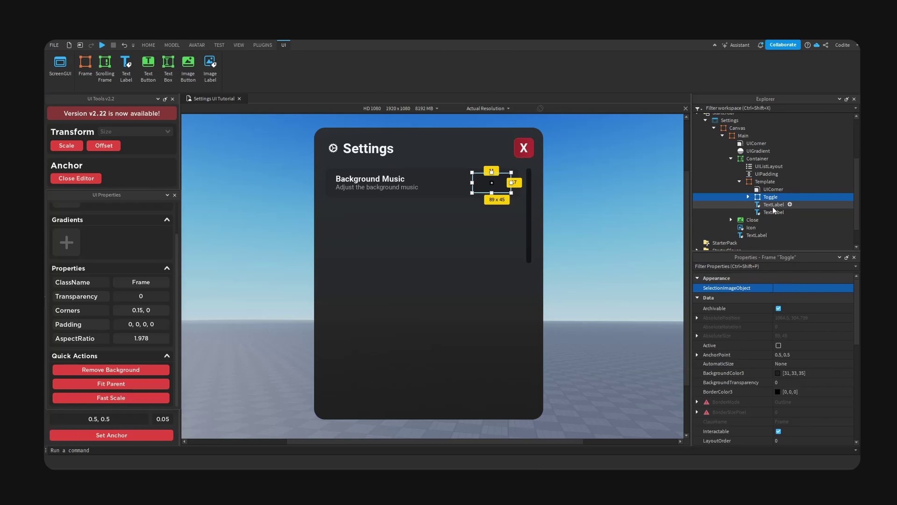
pyautogui.click(109, 436)
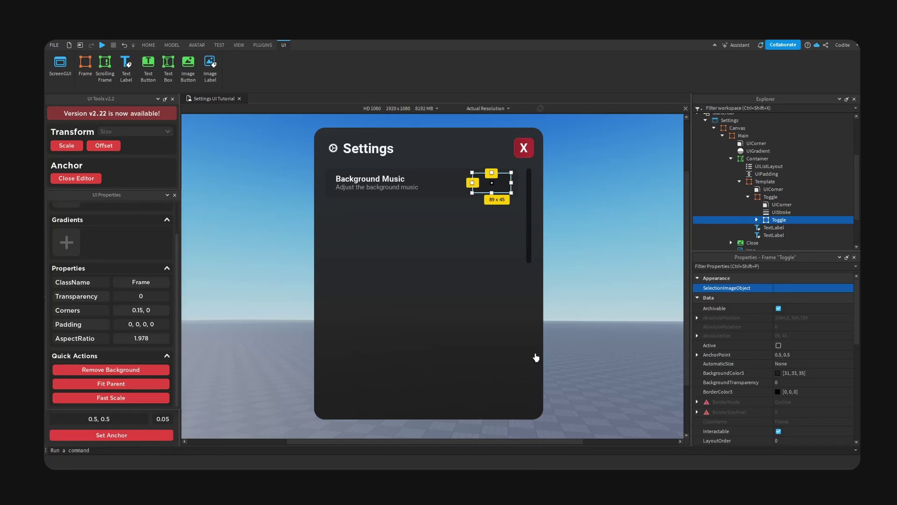
# Delete the outer Toggle's UICorner and UIStroke and remove its background.
pyautogui.click(780, 212)
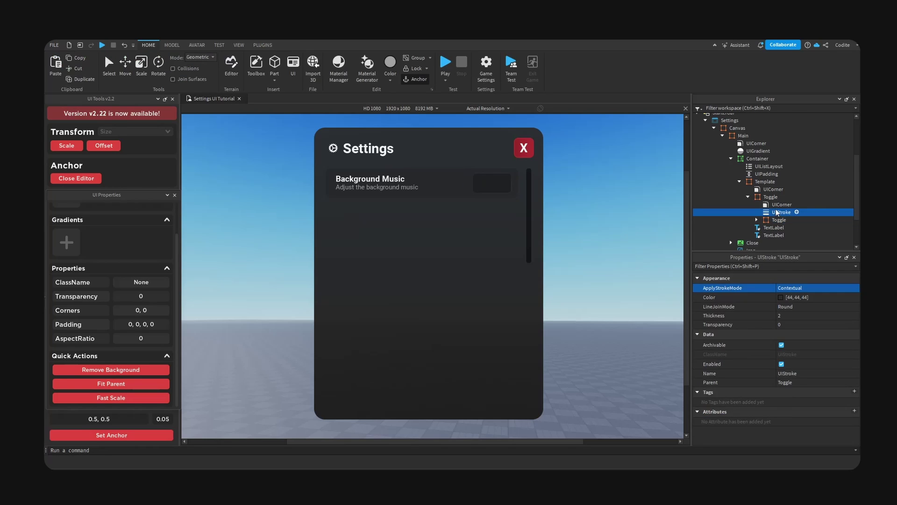
pyautogui.keyDown('ctrl'); pyautogui.click(778, 206); pyautogui.keyUp('ctrl')
pyautogui.press('Delete')
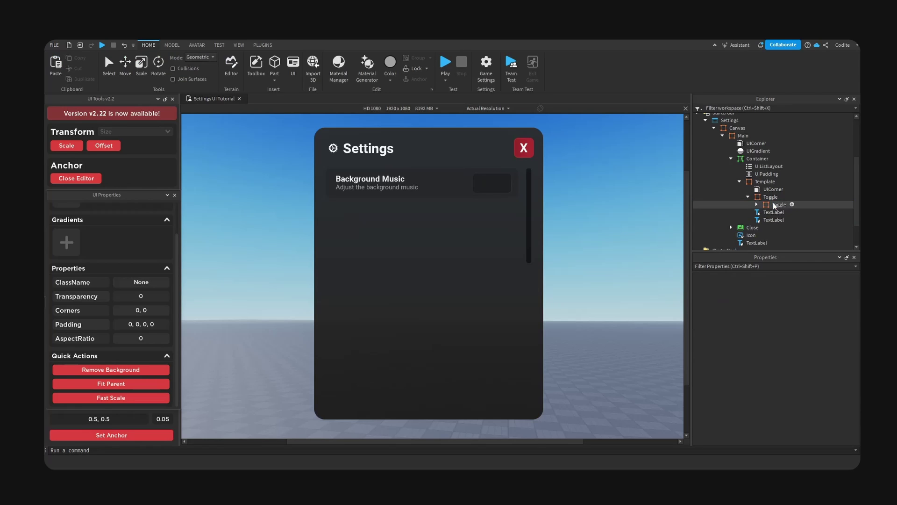
pyautogui.click(771, 197)
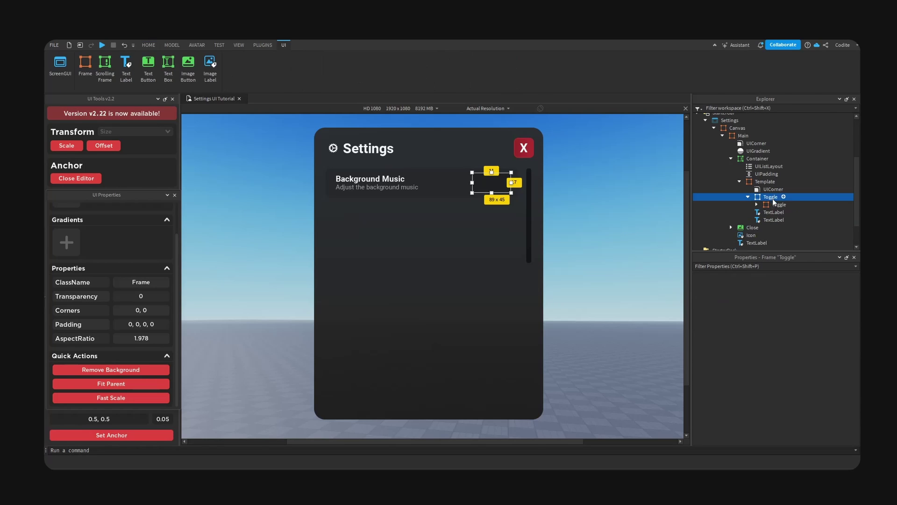
pyautogui.click(116, 370)
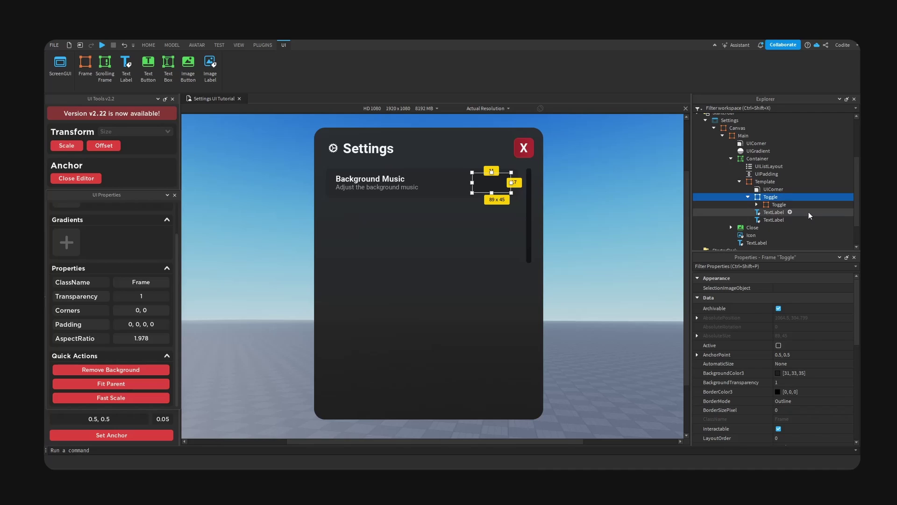
# Rename the inner Toggle frame as Inactive.
pyautogui.click(783, 206)
pyautogui.press('F2')
pyautogui.write('Ina')
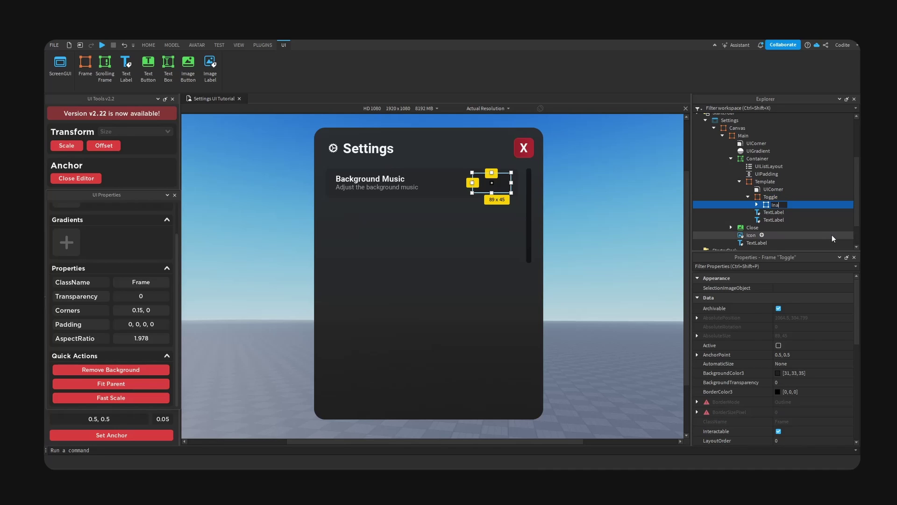
pyautogui.write('ctive')
pyautogui.press('Return')
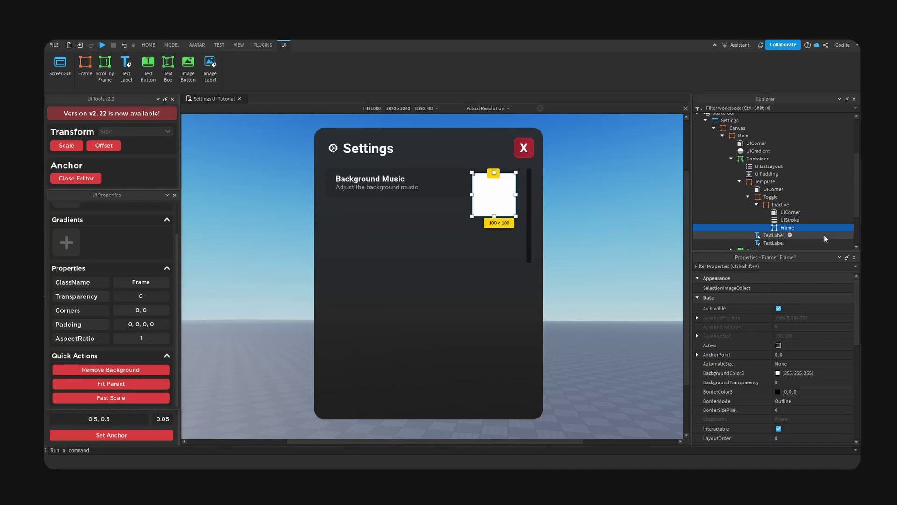
# Add a Frame inside Inactive and name it Knob.
pyautogui.press('F2')
pyautogui.write('Knob')
pyautogui.press('Return')
# Copy the Inactive frame's UICorner into the Knob frame.
pyautogui.click(790, 212)
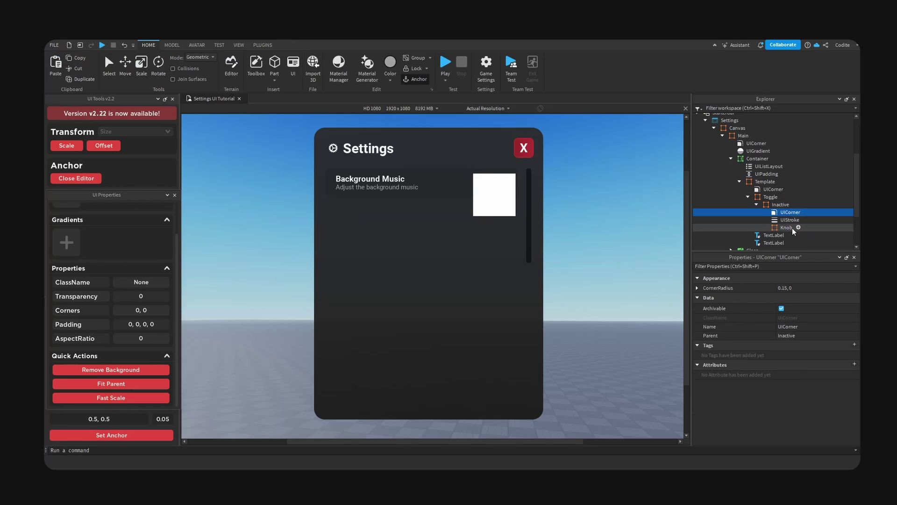
pyautogui.click(787, 228)
pyautogui.hotkey('ctrl', 'shift', 'v')
pyautogui.click(789, 229)
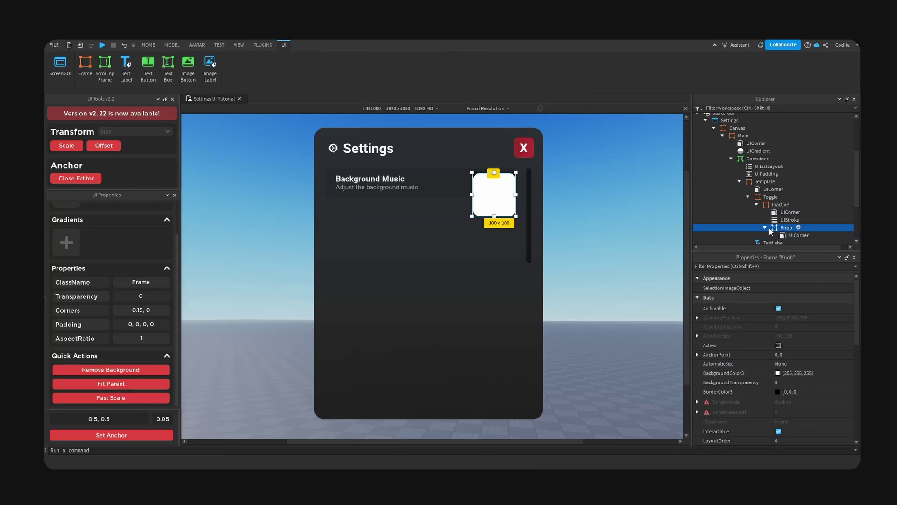
pyautogui.click(766, 227)
# Resize the Knob to about 35 × 35 px and place it near the left end of the toggle.
pyautogui.moveTo(518, 219); pyautogui.dragTo(485, 186)
pyautogui.click(501, 184)
pyautogui.click(498, 221)
pyautogui.click(486, 220)
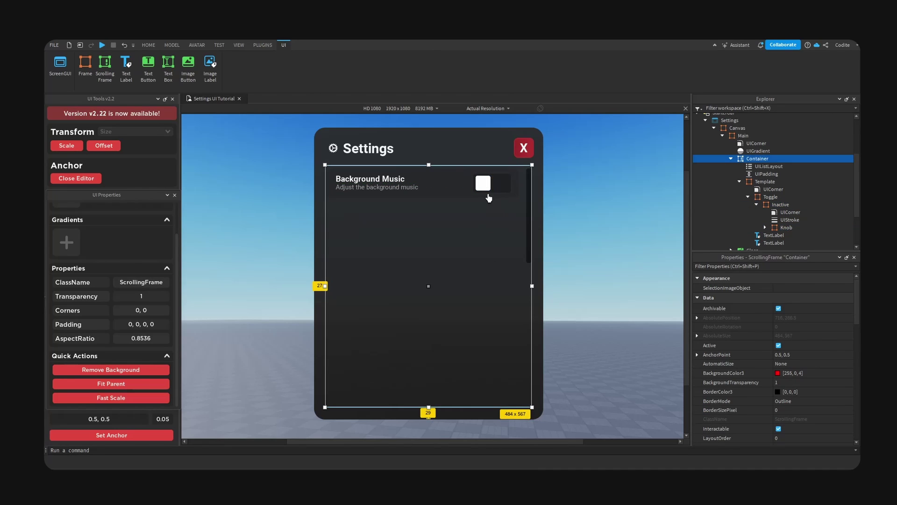
# Set the Knob's BackgroundColor3 to the gray 68, 73, 77, based on the toggle's dark color.
pyautogui.click(487, 188)
pyautogui.scroll(-2, 813, 374)
pyautogui.click(779, 345)
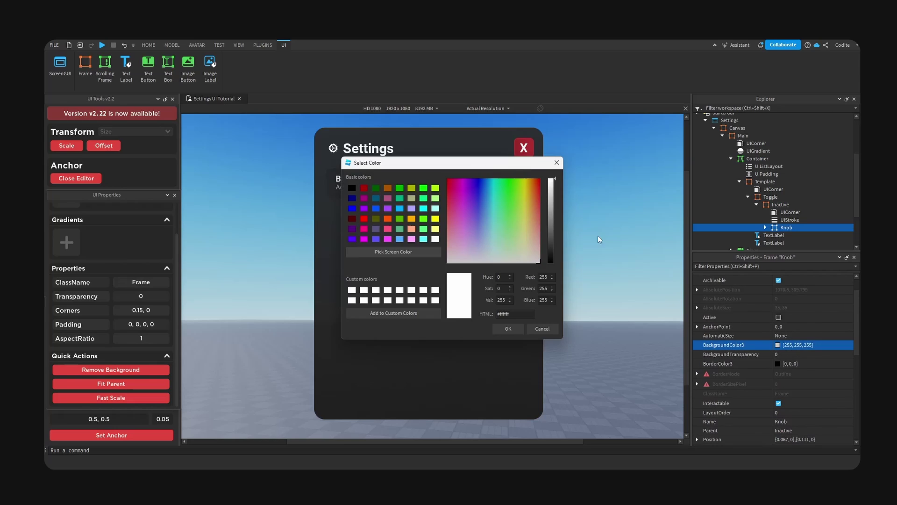
pyautogui.moveTo(495, 163); pyautogui.dragTo(385, 271)
pyautogui.click(284, 360)
pyautogui.click(464, 295)
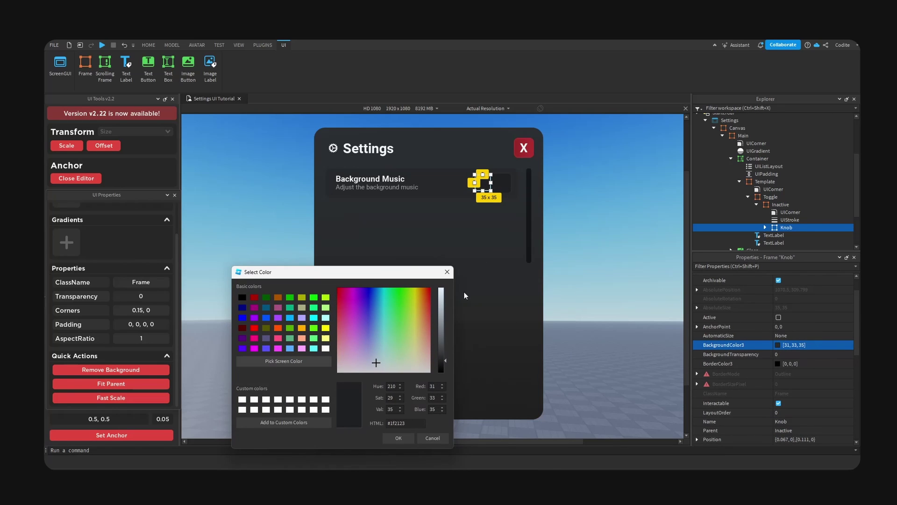
pyautogui.moveTo(442, 357); pyautogui.dragTo(443, 346)
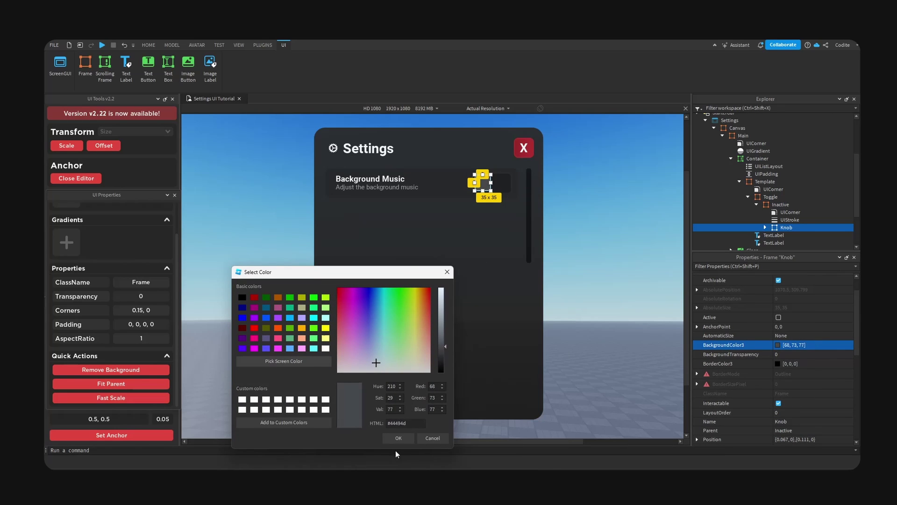
pyautogui.click(398, 437)
pyautogui.doubleClick(776, 205)
pyautogui.click(765, 197)
pyautogui.click(764, 182)
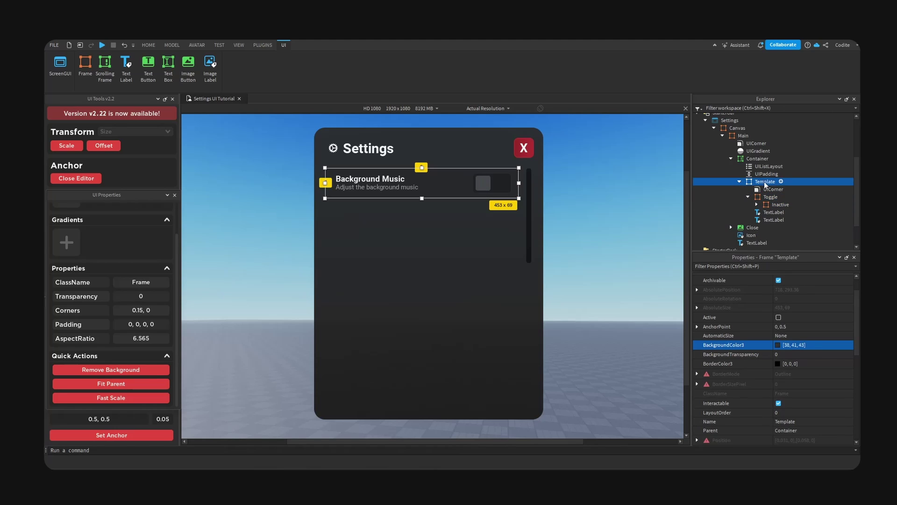
pyautogui.click(490, 306)
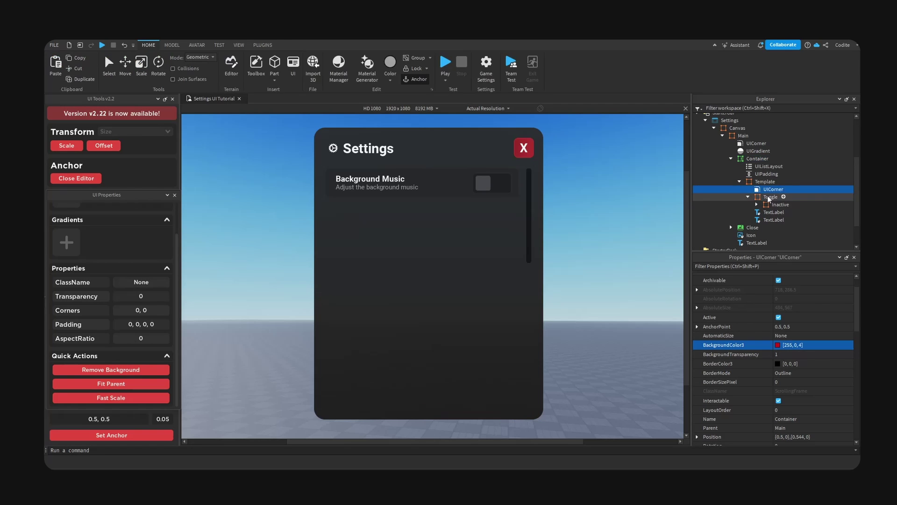
# Shrink the toggle to about 75 × 38 px, with its Knob at about 29 × 29 px.
pyautogui.click(769, 198)
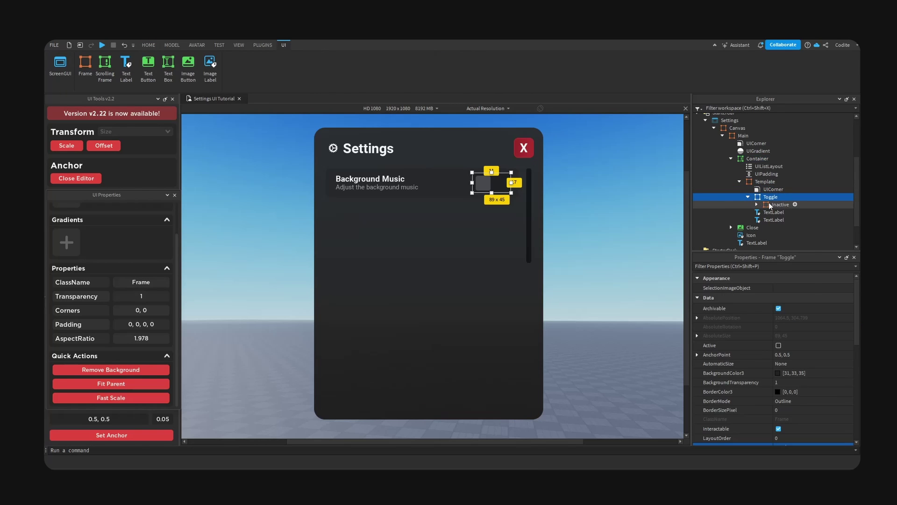
pyautogui.keyDown('ctrl'); pyautogui.click(770, 204); pyautogui.keyUp('ctrl')
pyautogui.moveTo(512, 197); pyautogui.dragTo(510, 192)
pyautogui.click(756, 205)
pyautogui.keyDown('ctrl'); pyautogui.click(787, 227); pyautogui.keyUp('ctrl')
pyautogui.click(779, 227)
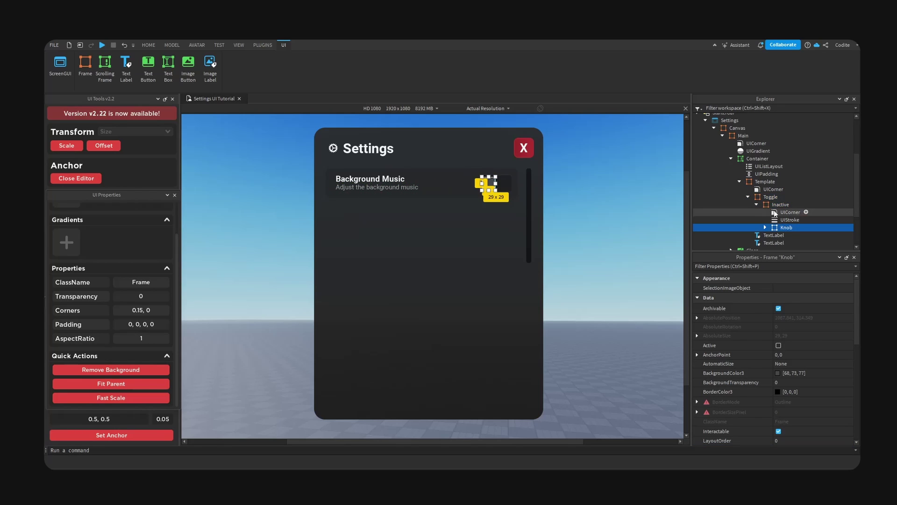
# Try to move the Knob onto the vertical center line of the toggle.
pyautogui.keyDown('ctrl'); pyautogui.click(772, 205); pyautogui.keyUp('ctrl')
pyautogui.keyDown('ctrl'); pyautogui.click(765, 197); pyautogui.keyUp('ctrl')
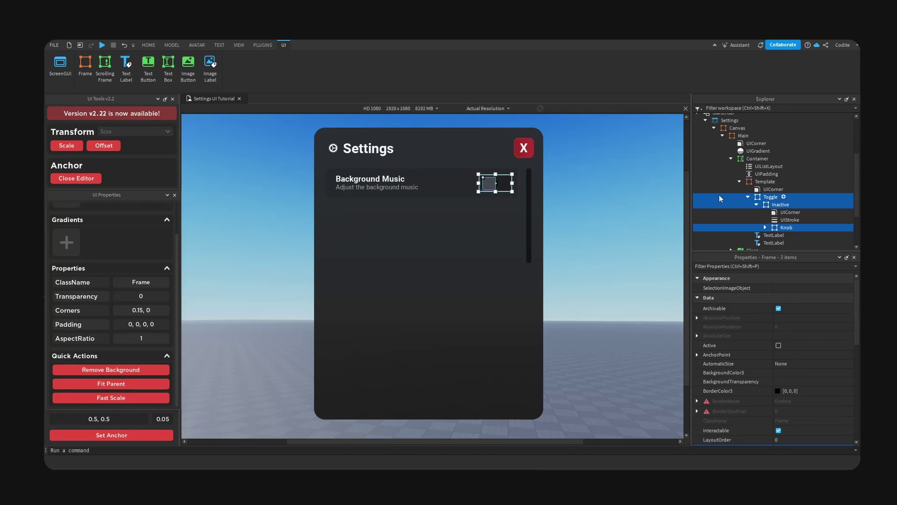
pyautogui.click(490, 261)
pyautogui.click(489, 186)
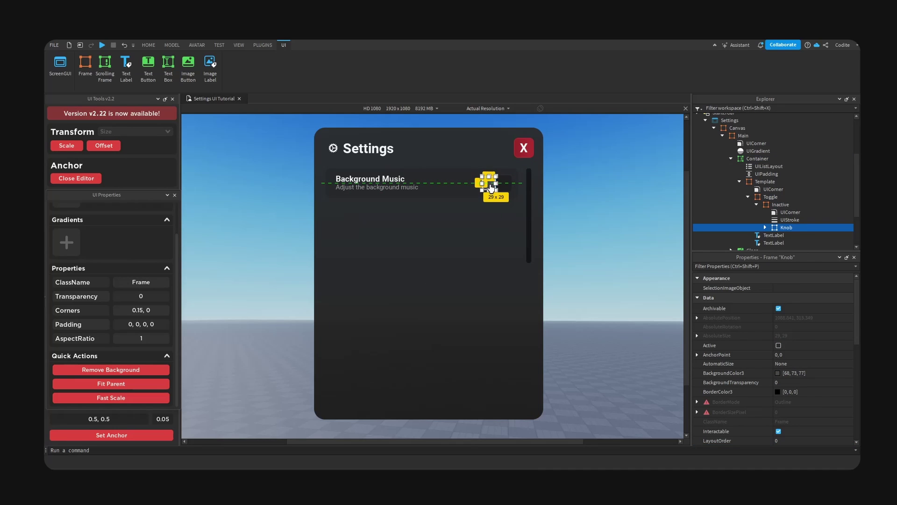
pyautogui.click(496, 241)
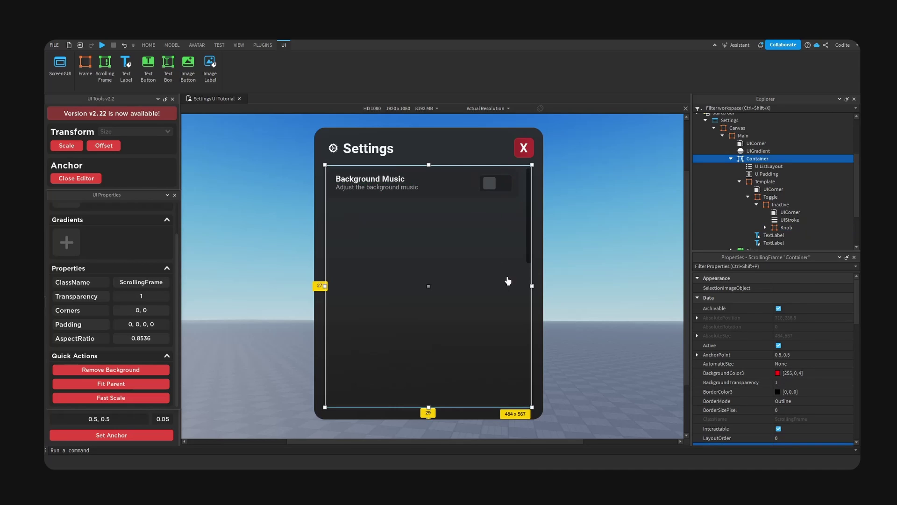
pyautogui.hotkey('ctrl', 'z')
# Set the Knob's Position to {0.075, 0},{0.105, 0}.
pyautogui.click(488, 186)
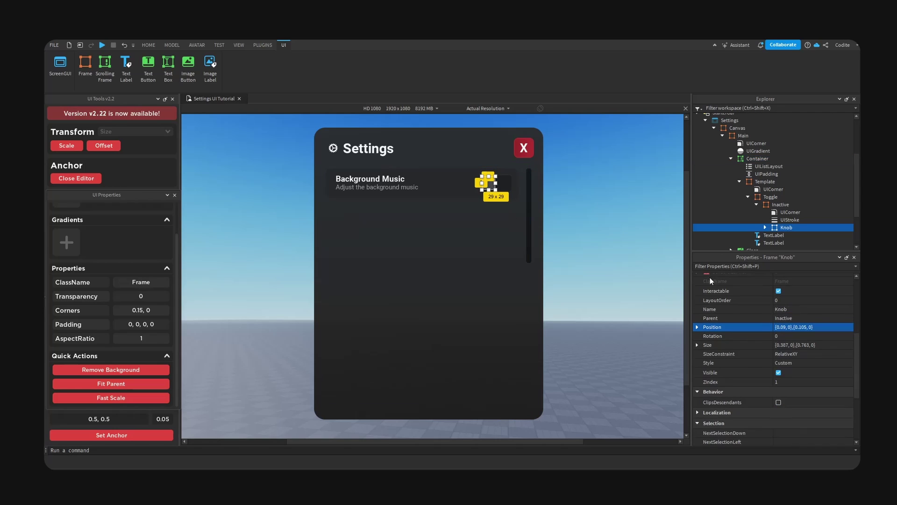
pyautogui.click(795, 327)
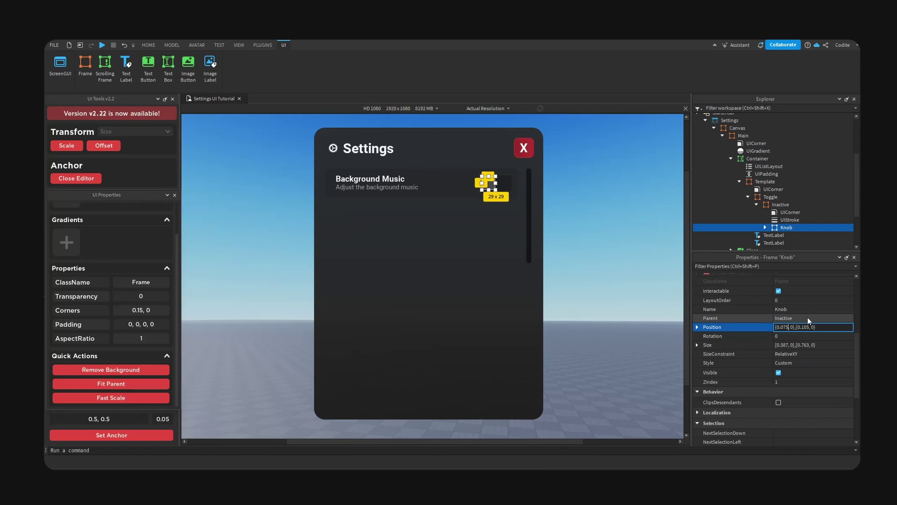
pyautogui.press('Return')
# Set the Knob's Position to {0.085, 0},{0.105, 0}.
pyautogui.press('Delete')
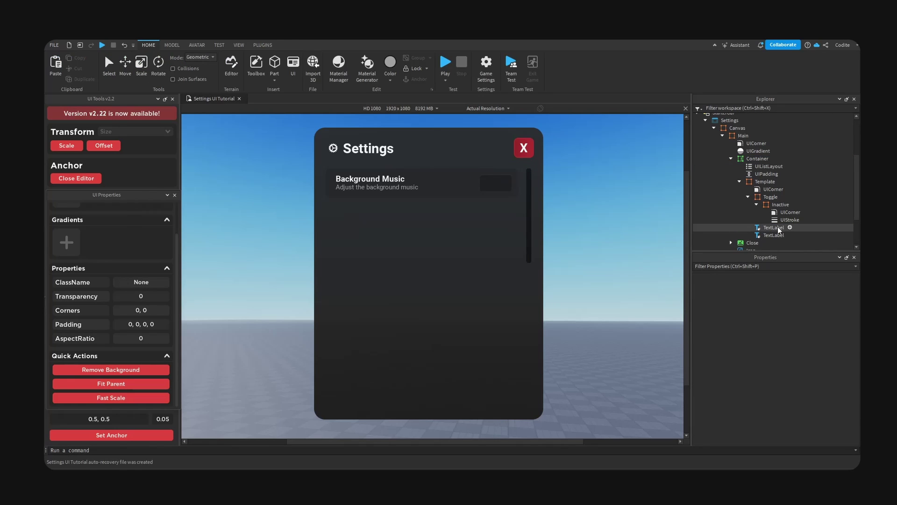
pyautogui.hotkey('ctrl', 'z')
pyautogui.click(795, 355)
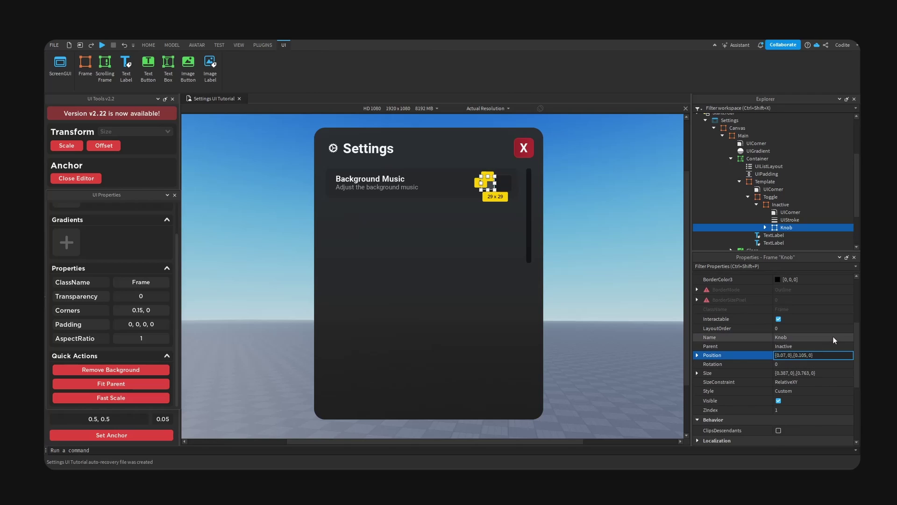
pyautogui.press('BackSpace')
pyautogui.write('85')
pyautogui.press('Return')
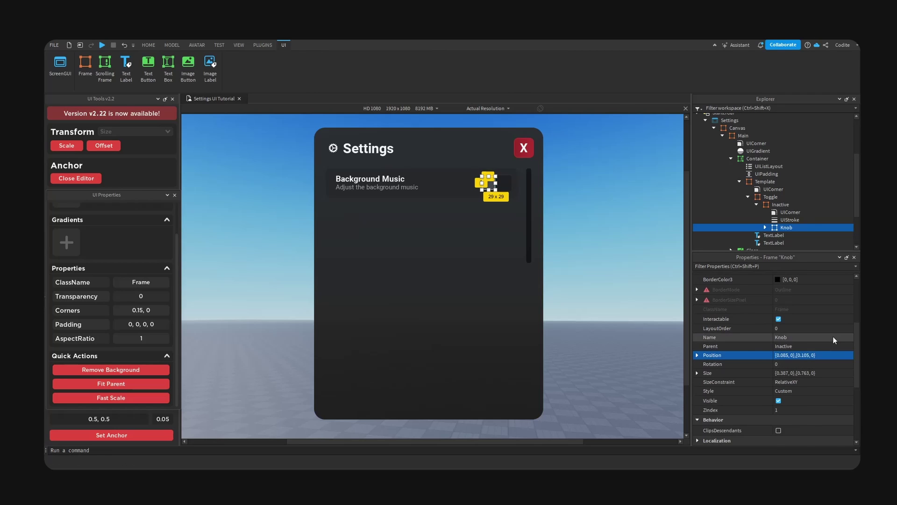
# Duplicate the Inactive frame inside Toggle and make the first of the two frames invisible.
pyautogui.click(514, 299)
pyautogui.click(776, 205)
pyautogui.click(756, 204)
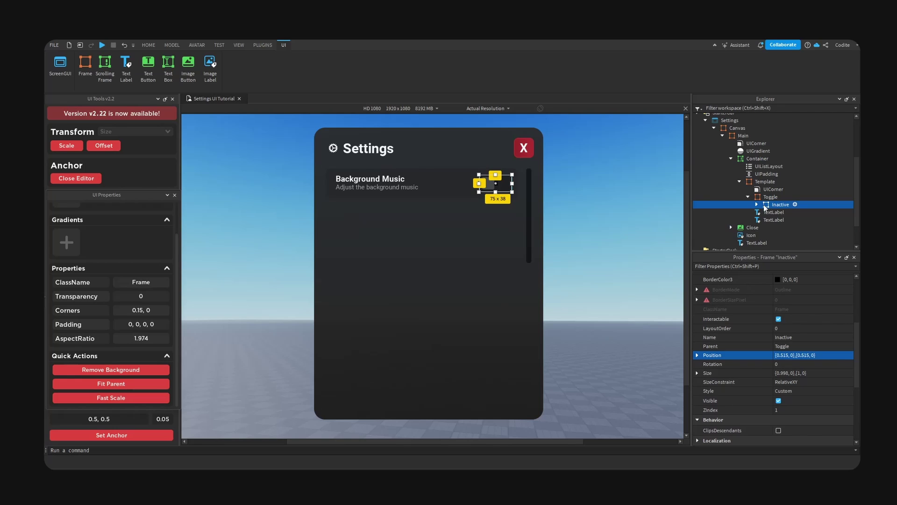
pyautogui.hotkey('ctrl', 'd')
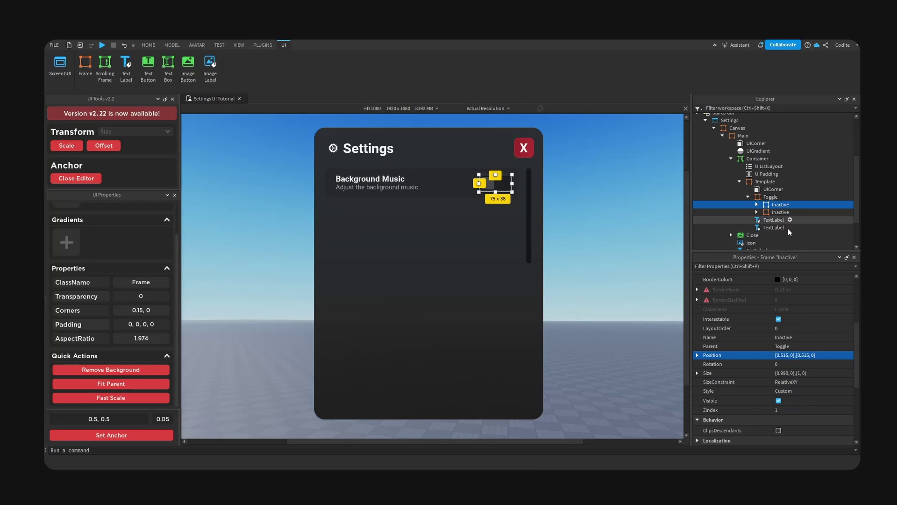
pyautogui.scroll(-1, 771, 404)
pyautogui.click(780, 372)
# Rename the second Inactive frame as Active.
pyautogui.click(789, 212)
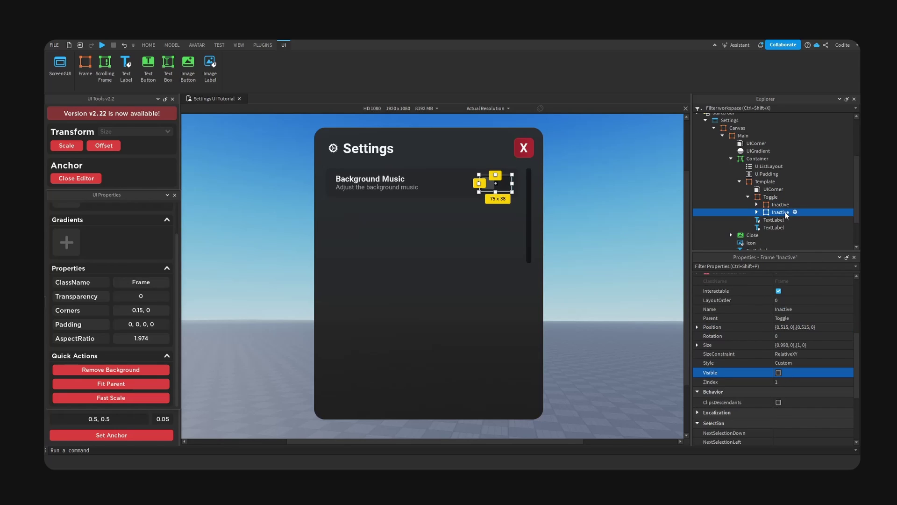
pyautogui.press('F2')
pyautogui.write('Active')
pyautogui.press('Return')
# Move the Active frame's Knob to the opposite end of the toggle, at Position {0.525, 0},{0.105, 0}.
pyautogui.click(489, 184)
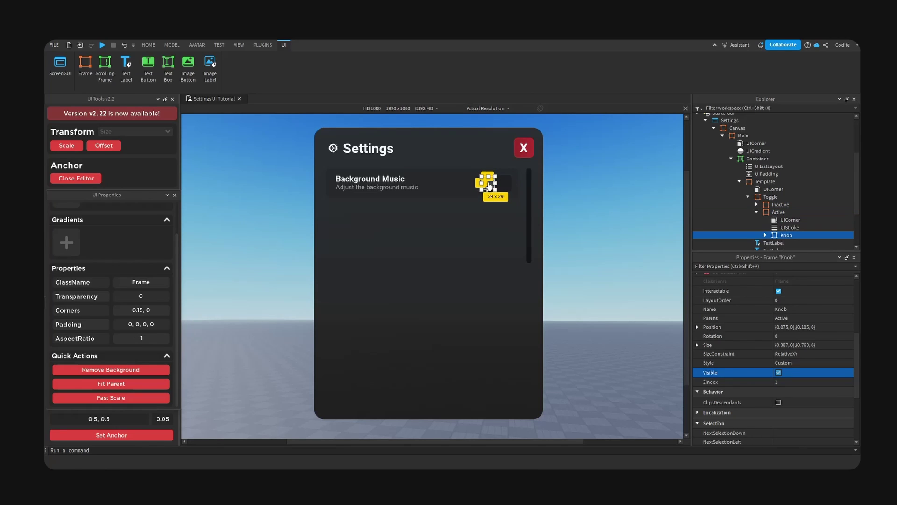
pyautogui.click(784, 327)
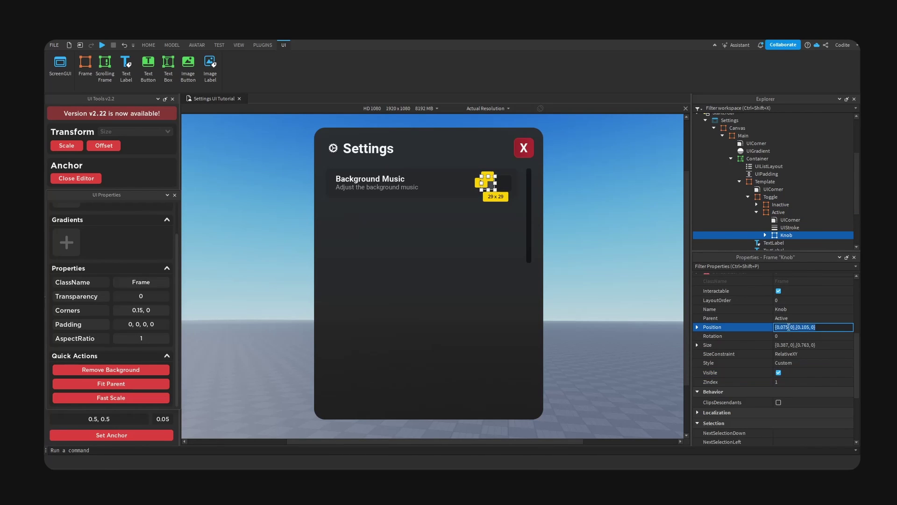
pyautogui.moveTo(490, 188); pyautogui.dragTo(506, 187)
pyautogui.click(501, 183)
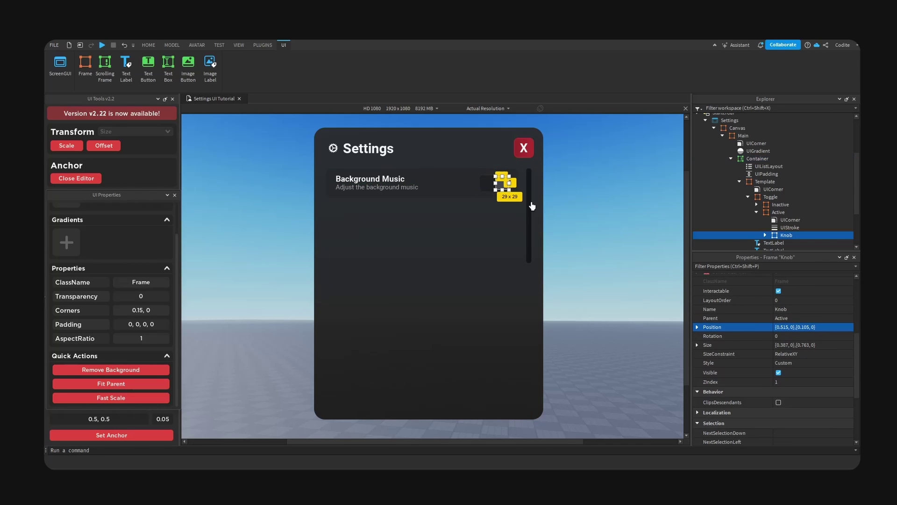
pyautogui.click(793, 328)
pyautogui.click(787, 326)
pyautogui.press('BackSpace')
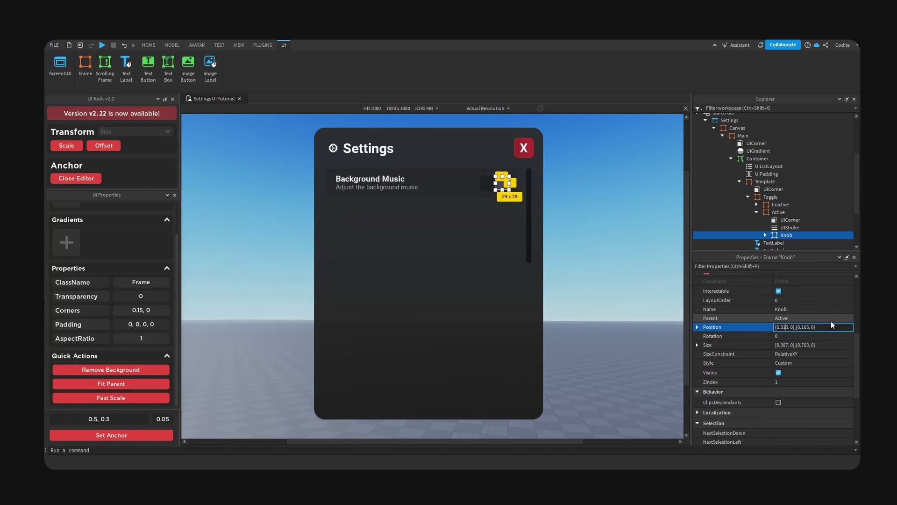
pyautogui.write('2')
pyautogui.click(494, 307)
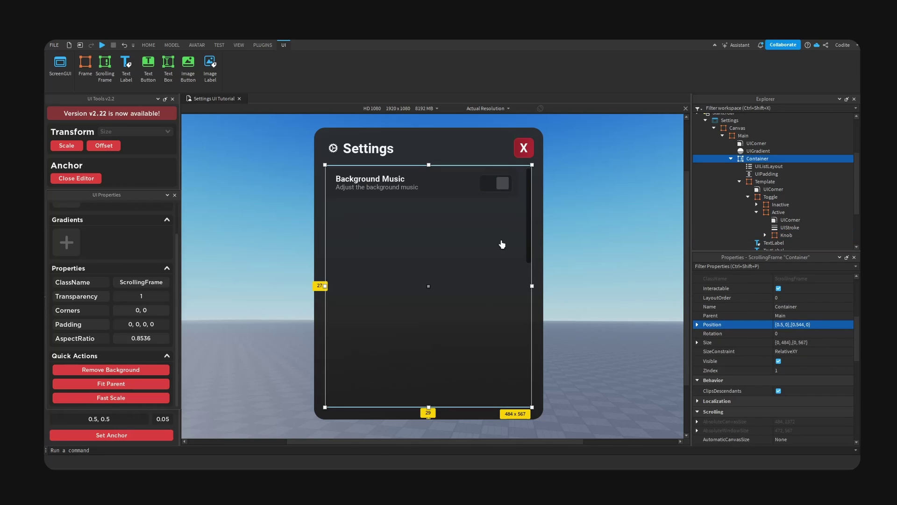
# Set the BackgroundColor3 of the Active frame's Knob to bright green [7, 238, 142].
pyautogui.click(494, 187)
pyautogui.scroll(4, 814, 349)
pyautogui.click(778, 345)
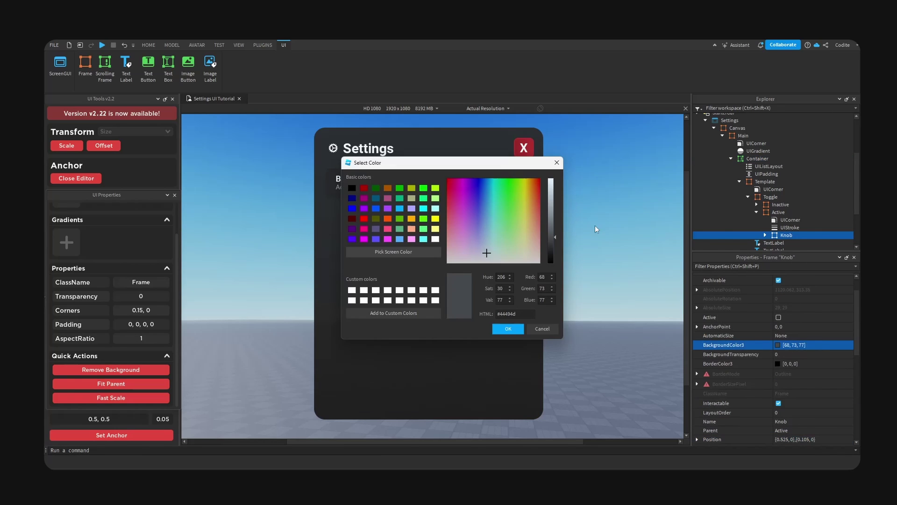
pyautogui.click(707, 243)
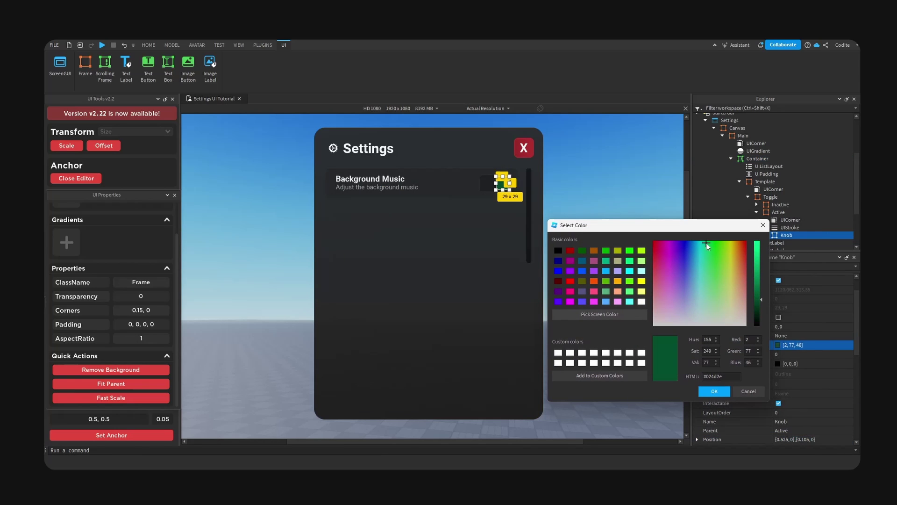
pyautogui.moveTo(760, 269); pyautogui.dragTo(706, 243)
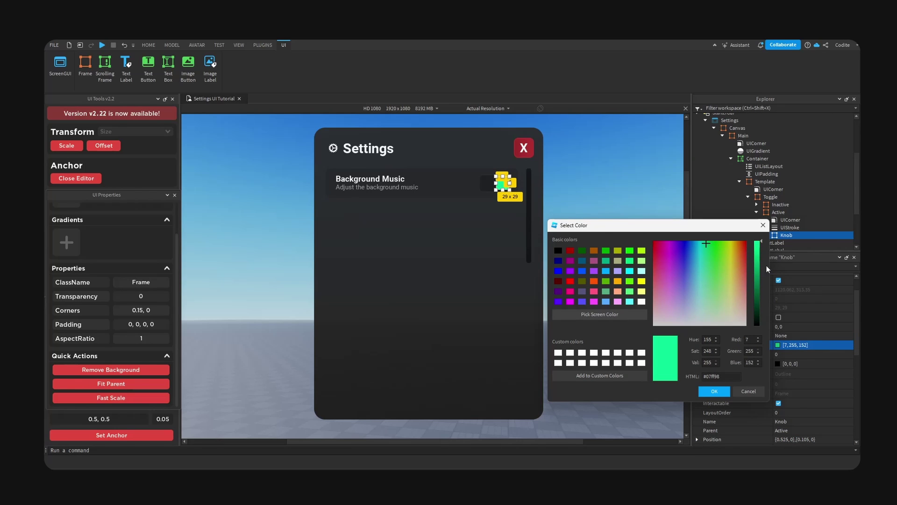
pyautogui.click(761, 247)
pyautogui.click(714, 391)
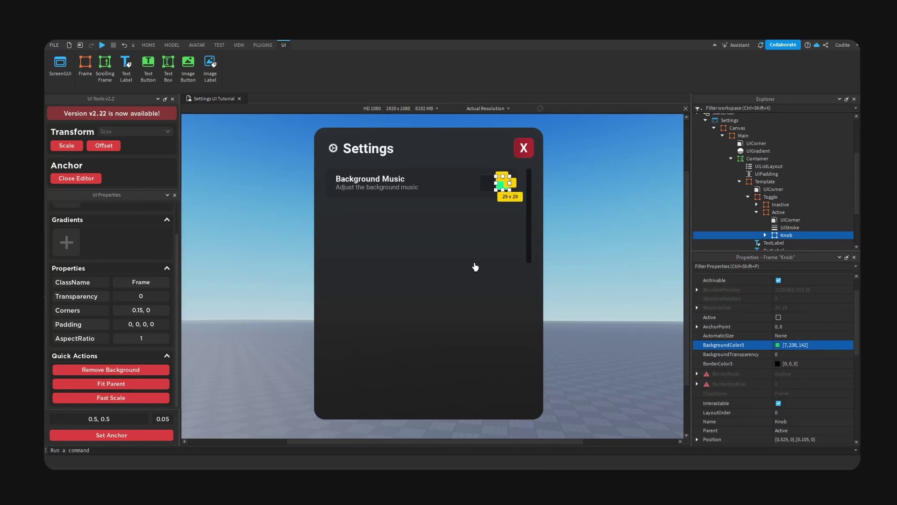
pyautogui.click(475, 266)
# Collapse the Template frame's hierarchy and duplicate the Template inside the Container.
pyautogui.click(756, 212)
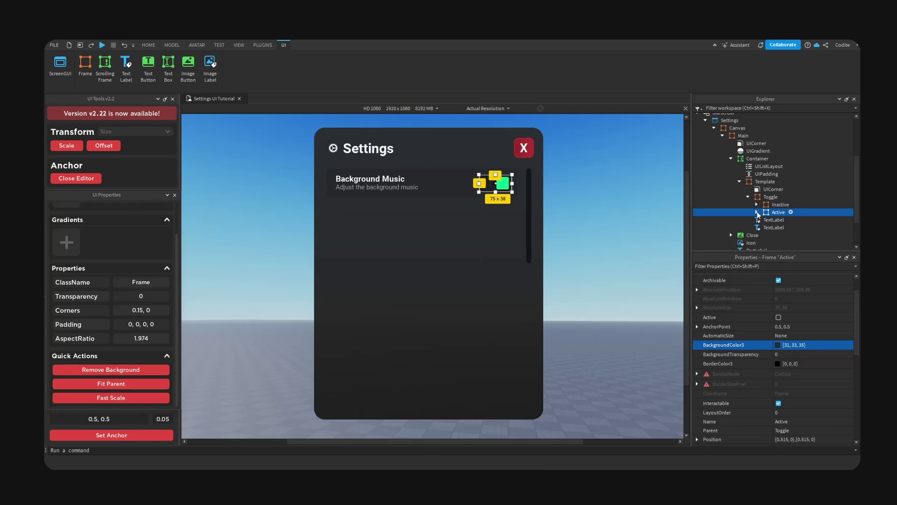
pyautogui.click(748, 196)
pyautogui.click(758, 183)
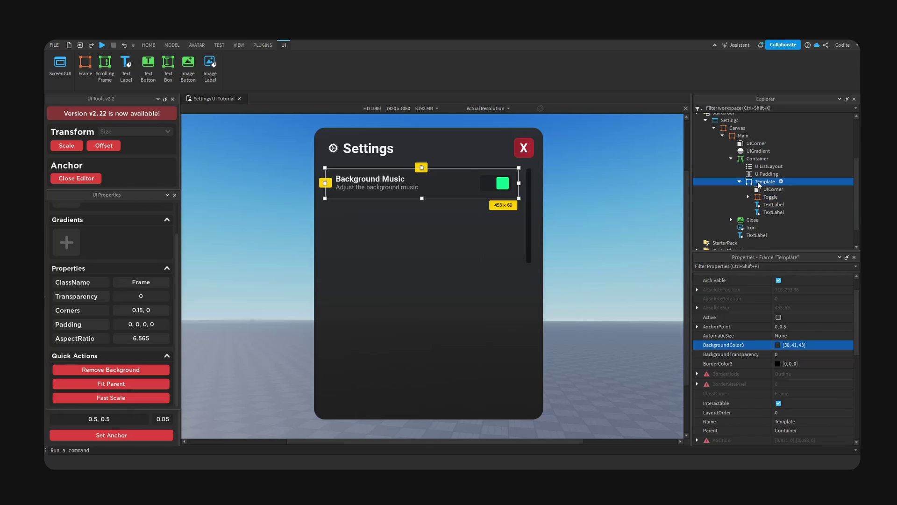
pyautogui.click(740, 181)
pyautogui.hotkey('ctrl', 'd')
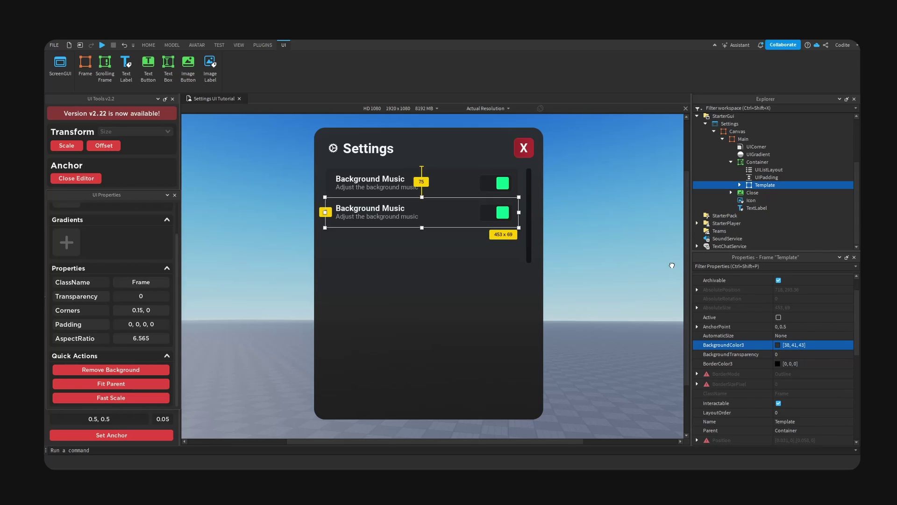
# Try Padding Scale values of 0.05, 0.01 and 0.005 on the Container's UIListLayout.
pyautogui.click(722, 170)
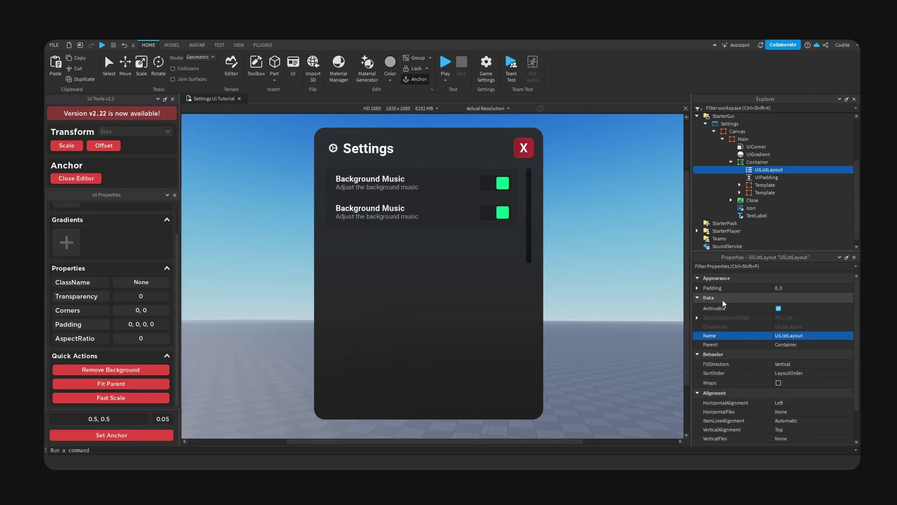
pyautogui.click(698, 288)
pyautogui.click(802, 297)
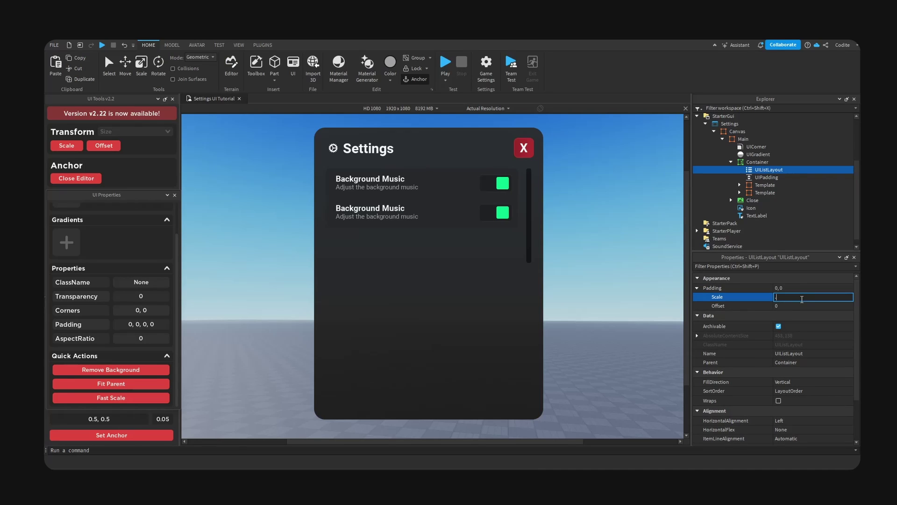
pyautogui.write('.05')
pyautogui.press('Return')
pyautogui.click(802, 297)
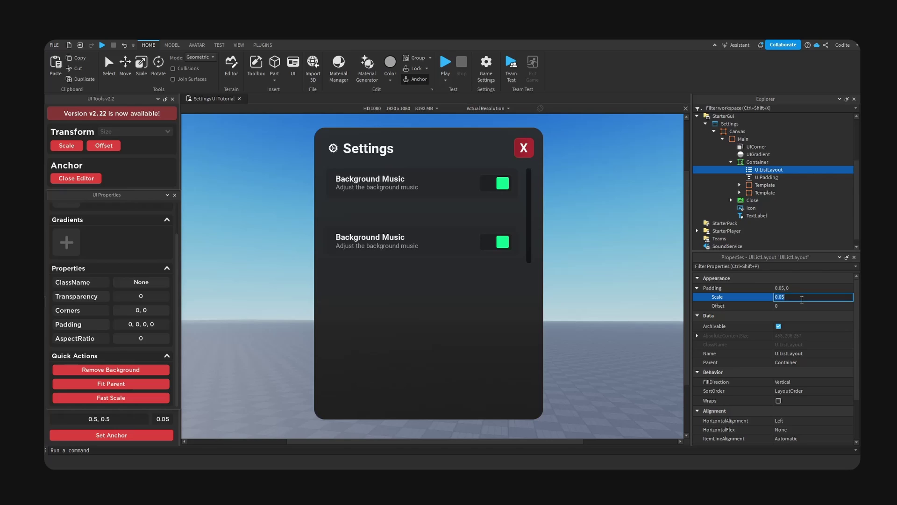
pyautogui.write('.01')
pyautogui.press('Return')
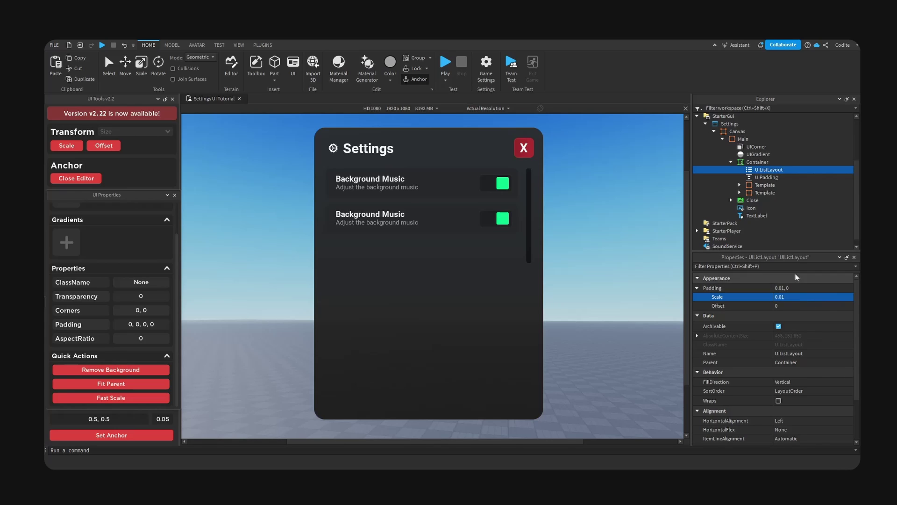
pyautogui.click(829, 302)
pyautogui.write('.0')
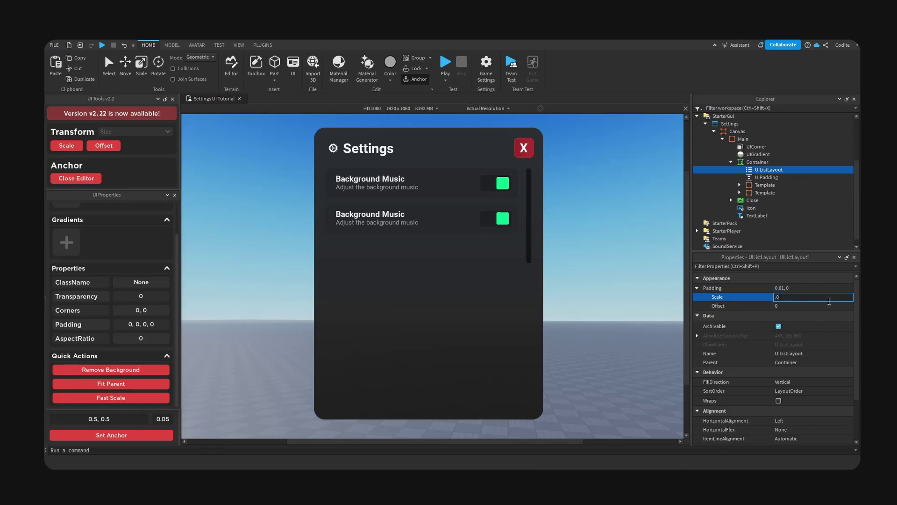
pyautogui.write('05')
pyautogui.press('Return')
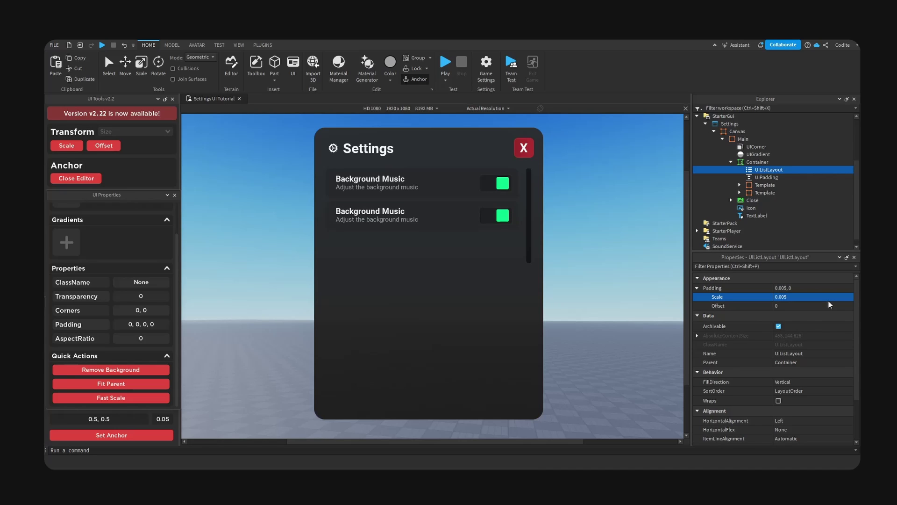
# Set the UIListLayout's Padding Scale to 0.007.
pyautogui.click(825, 302)
pyautogui.write('.007')
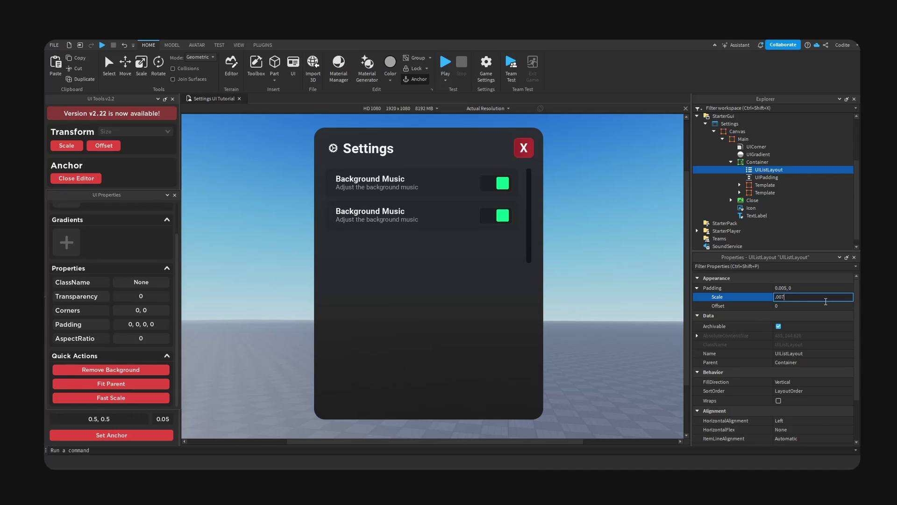
pyautogui.press('Return')
# Change the second template row's title to "Background SFX".
pyautogui.click(388, 216)
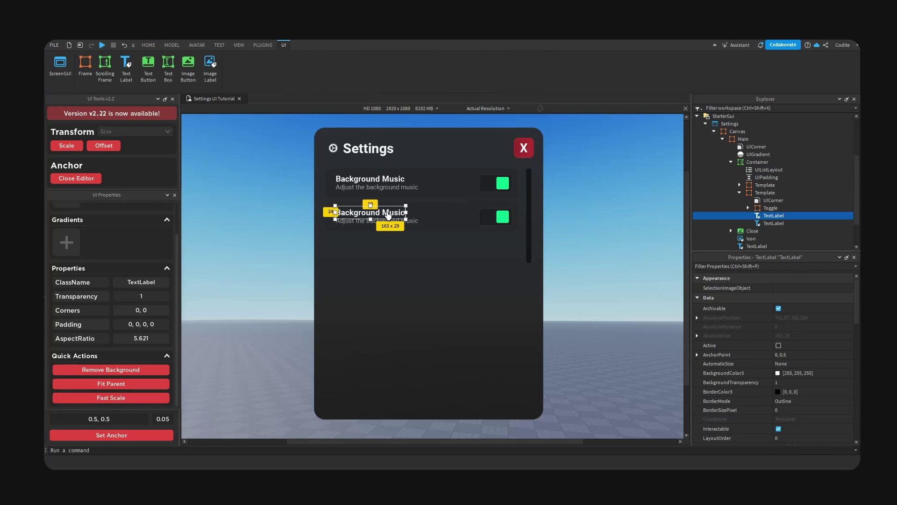
pyautogui.doubleClick(391, 214)
pyautogui.moveTo(382, 212)
pyautogui.mouseDown()
pyautogui.moveTo(414, 216)
pyautogui.moveTo(398, 214)
pyautogui.mouseUp()
pyautogui.write('SFX')
pyautogui.press('Return')
# Change the second row's description to "Adjust the background sound effects" and widen its label to about 221 px.
pyautogui.tripleClick(401, 221)
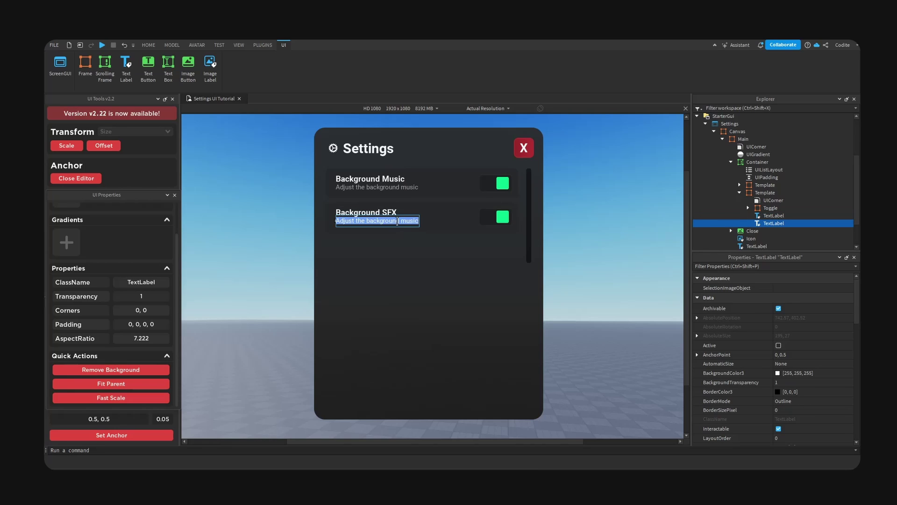
pyautogui.click(403, 222)
pyautogui.doubleClick(402, 222)
pyautogui.write('so')
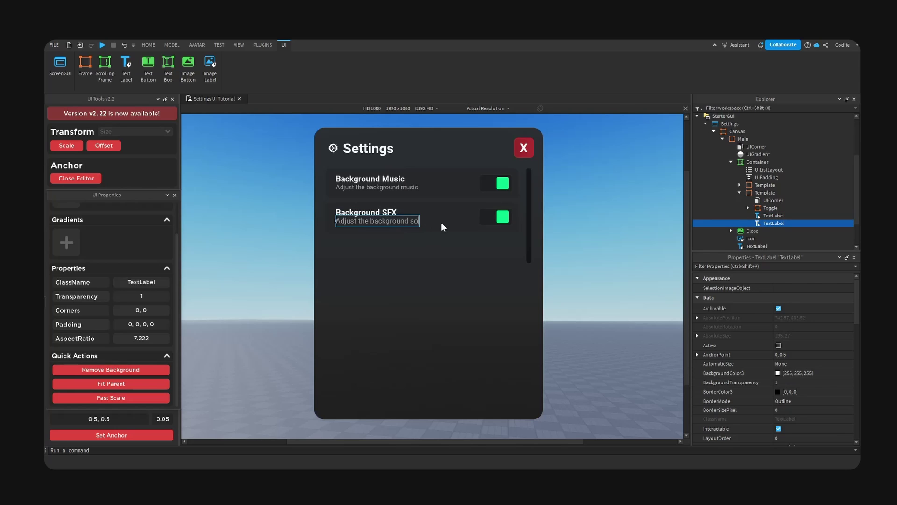
pyautogui.write('und effects')
pyautogui.press('Return')
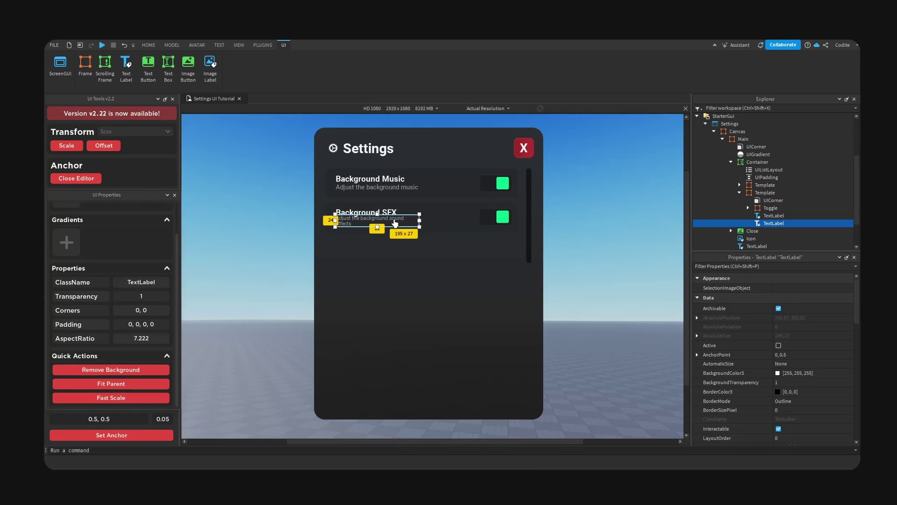
pyautogui.moveTo(419, 223); pyautogui.dragTo(431, 222)
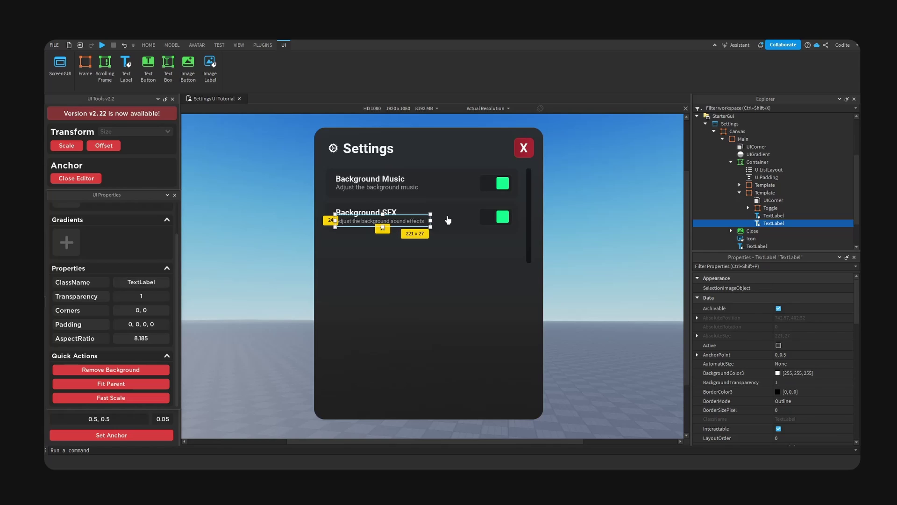
# Switch the Background SFX row's toggle off by making its Active frame invisible and its Inactive frame visible.
pyautogui.click(501, 222)
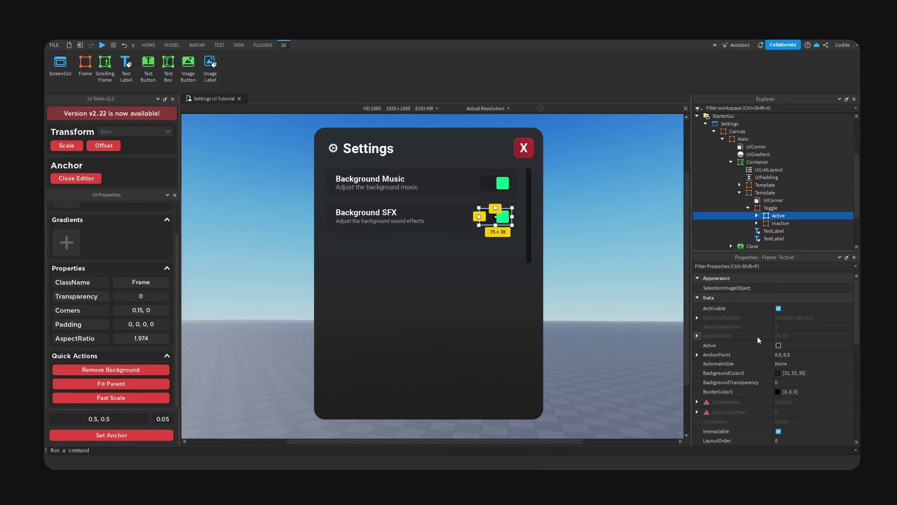
pyautogui.scroll(-3, 780, 397)
pyautogui.click(779, 428)
pyautogui.click(780, 223)
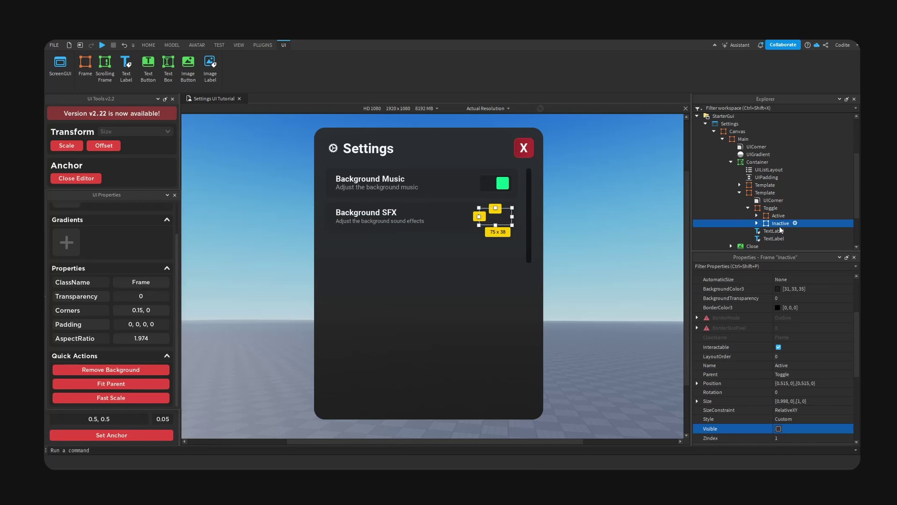
pyautogui.click(779, 428)
pyautogui.click(612, 300)
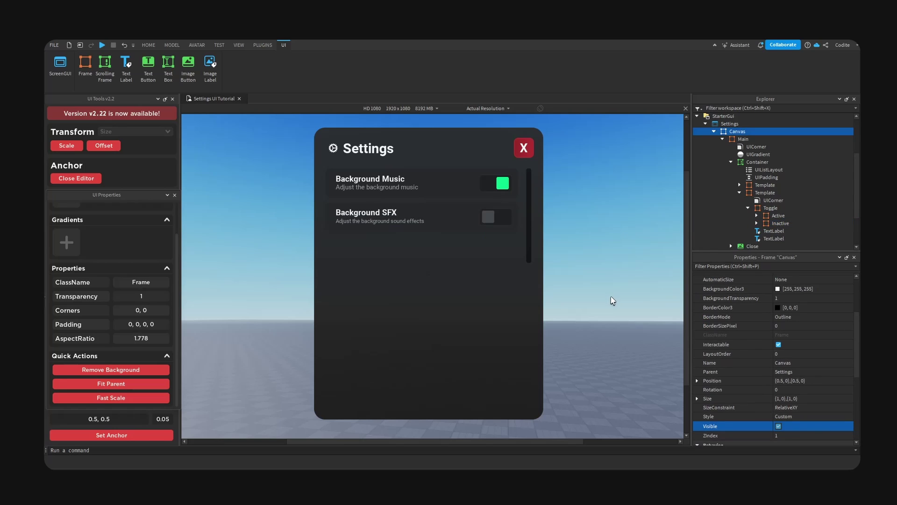
# Set the Container's ScrollBarImageColor3 to grey [79, 79, 79].
pyautogui.click(757, 162)
pyautogui.scroll(-6, 800, 381)
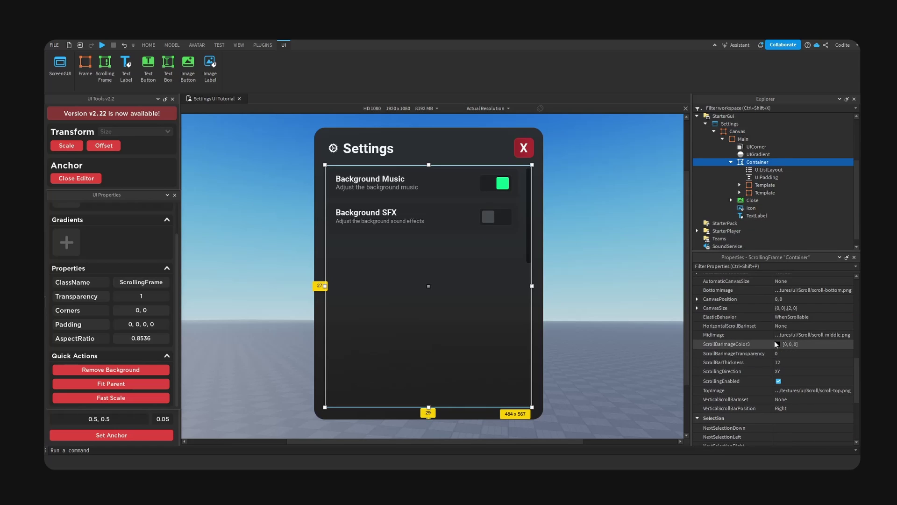
pyautogui.click(777, 343)
pyautogui.moveTo(501, 164); pyautogui.dragTo(705, 200)
pyautogui.moveTo(755, 285); pyautogui.dragTo(760, 274)
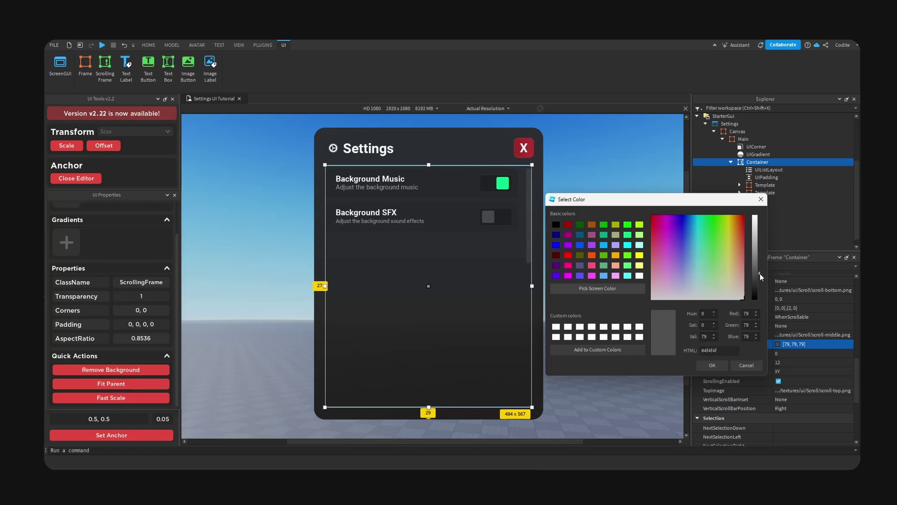
pyautogui.click(712, 365)
pyautogui.click(461, 415)
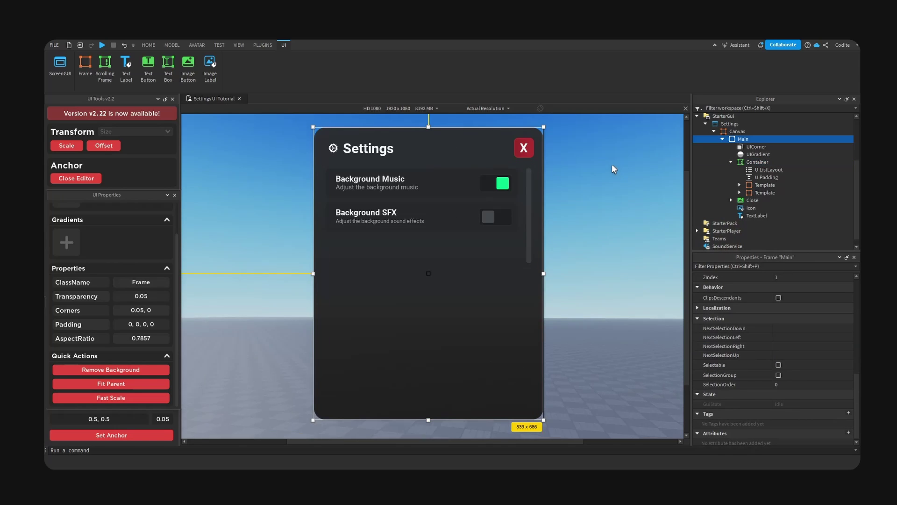
# Duplicate the Background SFX template row repeatedly to fill the Container, and scroll through the list to check it.
pyautogui.moveTo(615, 169); pyautogui.dragTo(615, 169, button='right')
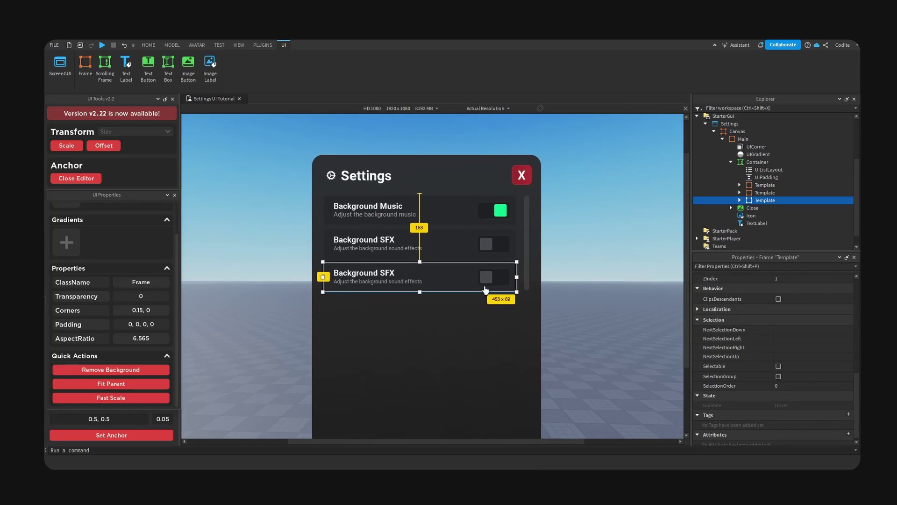
pyautogui.hotkey('ctrl', 'd')
pyautogui.hotkey('ctrl', 'd')
pyautogui.hotkey('ctrl', 'd')
pyautogui.hotkey('ctrl', 'd')
pyautogui.hotkey('ctrl', 'd')
pyautogui.hotkey('ctrl', 'd')
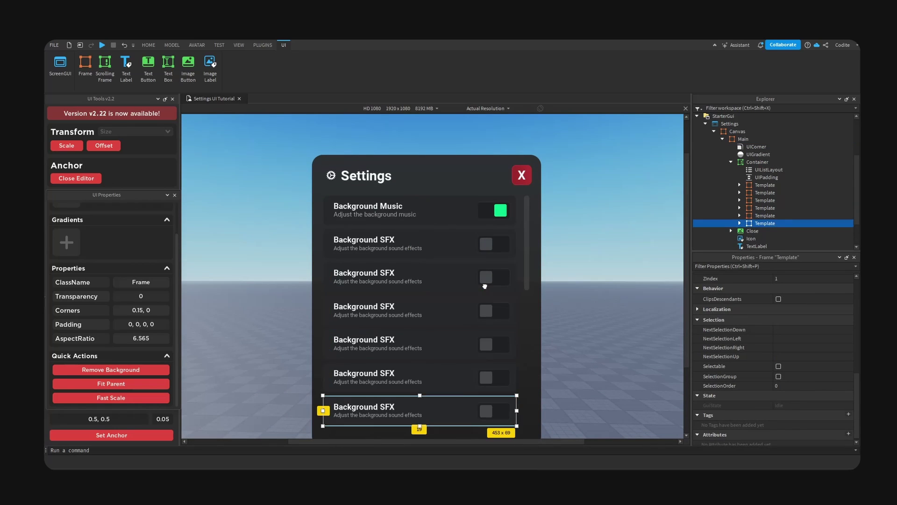
pyautogui.scroll(-3, 480, 236)
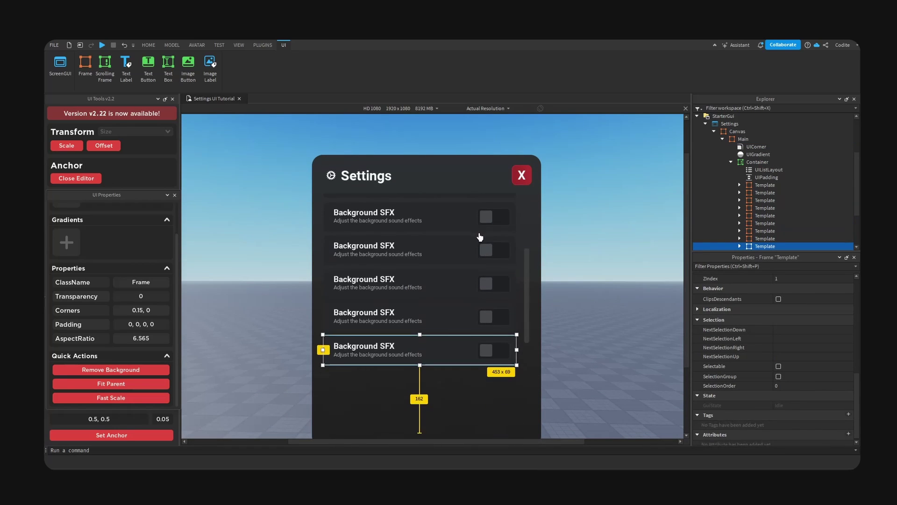
pyautogui.scroll(3, 486, 246)
# Set the device emulator's view scale to Fit to Window.
pyautogui.click(489, 109)
pyautogui.click(490, 138)
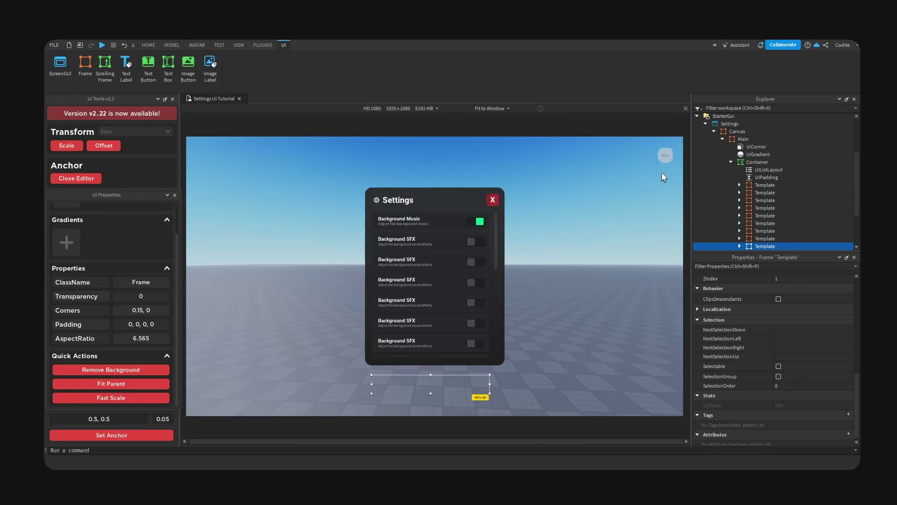
pyautogui.click(607, 141)
# Preview the settings GUI on the emulated iPhone 6 Plus, and return to the HD 1080 device.
pyautogui.click(426, 108)
pyautogui.click(398, 160)
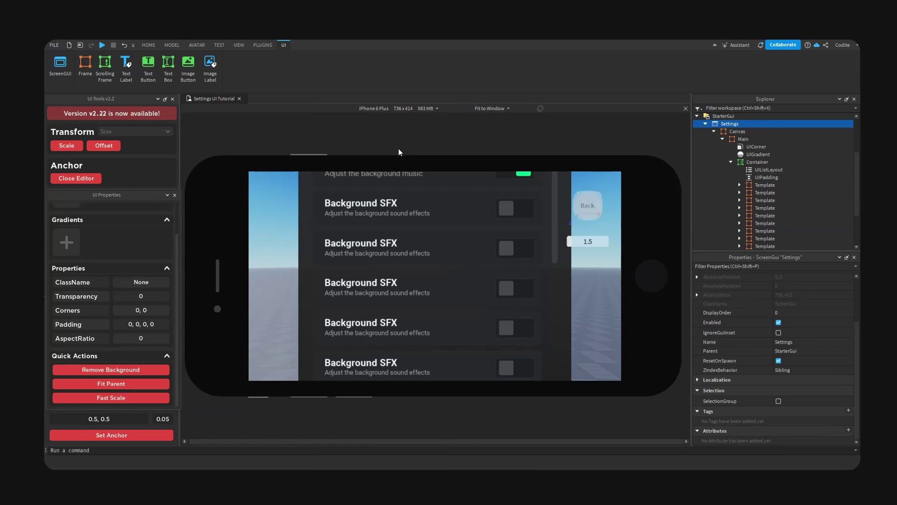
pyautogui.click(394, 108)
pyautogui.click(353, 411)
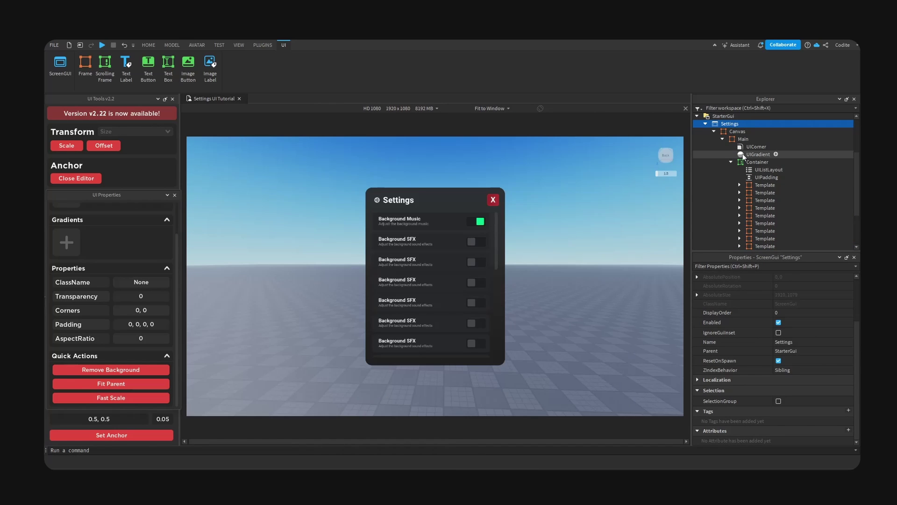
# Convert the sizes of the Container and the Main frame from offset to scale.
pyautogui.click(756, 161)
pyautogui.click(731, 162)
pyautogui.scroll(-5, 813, 368)
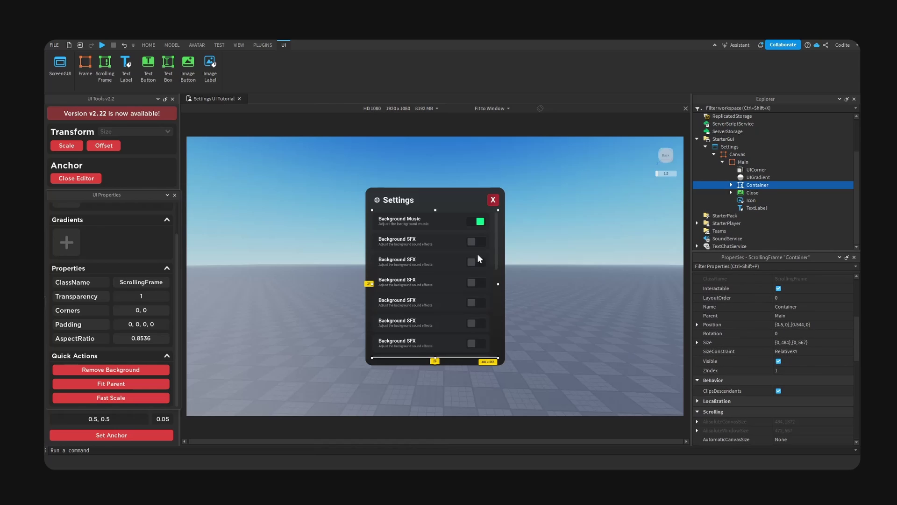
pyautogui.click(70, 147)
pyautogui.click(741, 161)
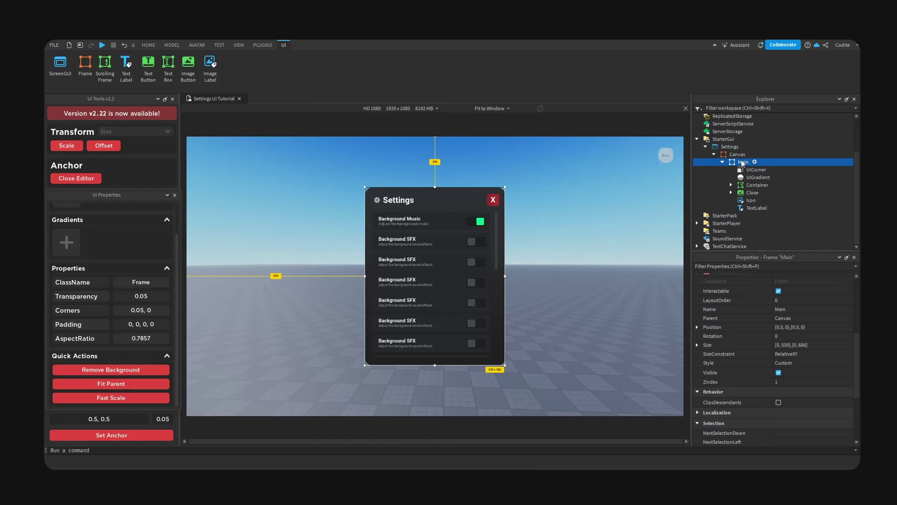
pyautogui.click(74, 147)
# Preview the scaled Main frame on the emulated iPhone 5, and return to the HD 1080 device.
pyautogui.click(384, 108)
pyautogui.click(392, 140)
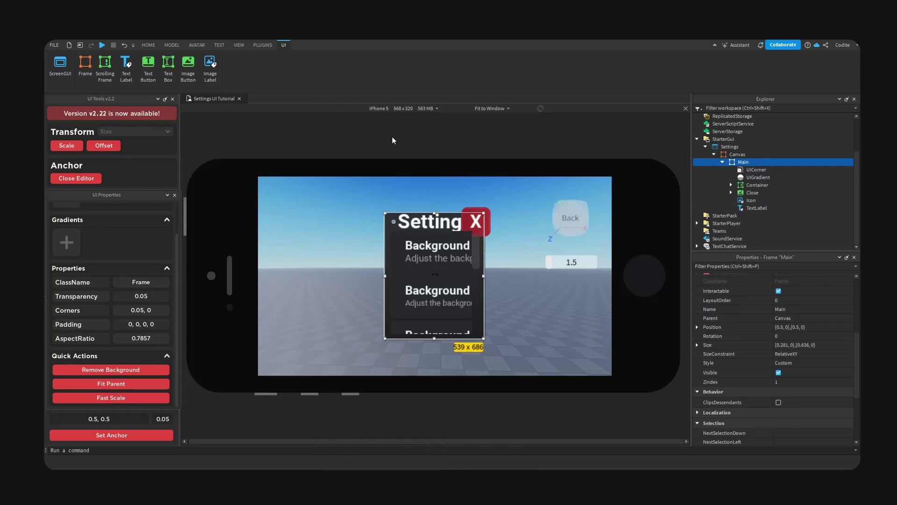
pyautogui.click(396, 109)
pyautogui.click(355, 411)
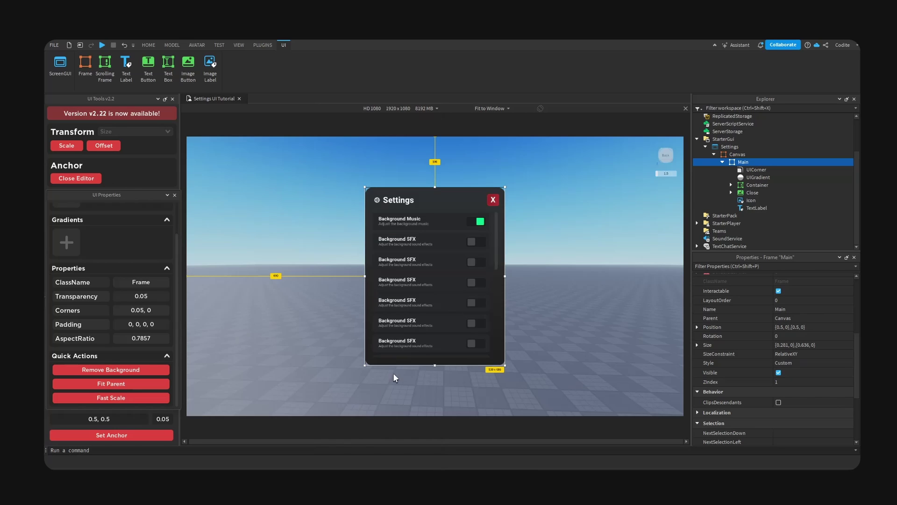
# Convert the sizes of all nine Template rows in the Container to scale.
pyautogui.click(731, 185)
pyautogui.click(765, 208)
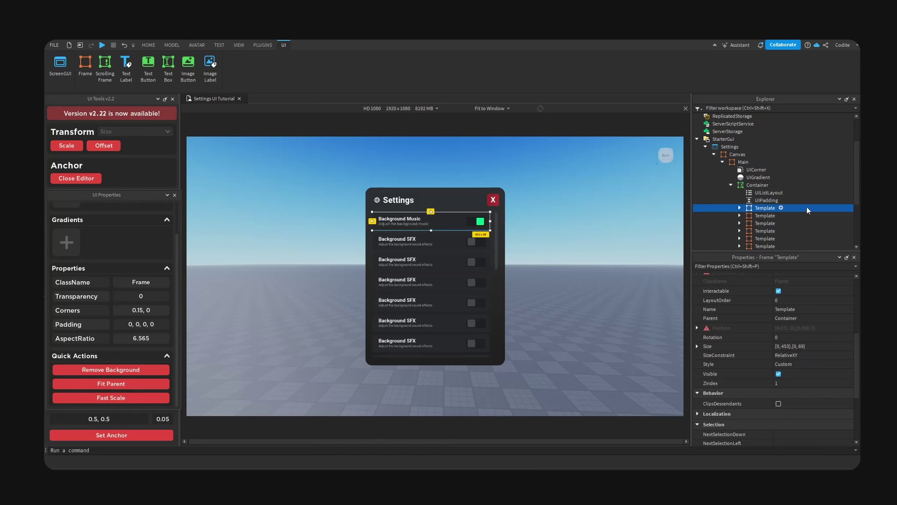
pyautogui.scroll(-3, 807, 206)
pyautogui.keyDown('shift'); pyautogui.click(786, 204); pyautogui.keyUp('shift')
pyautogui.click(75, 148)
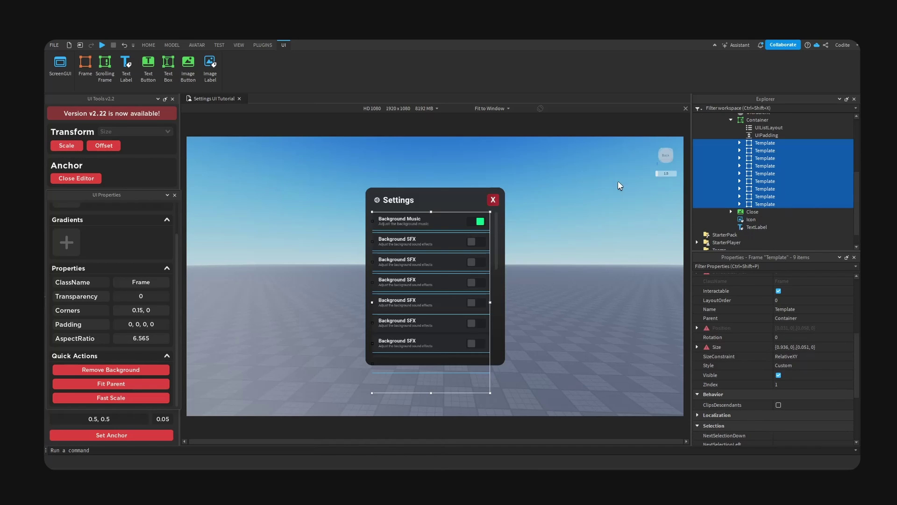
# Check the scaled Template rows on the emulated iPhone 5, and switch back to HD 1080.
pyautogui.click(386, 108)
pyautogui.click(393, 140)
pyautogui.click(403, 109)
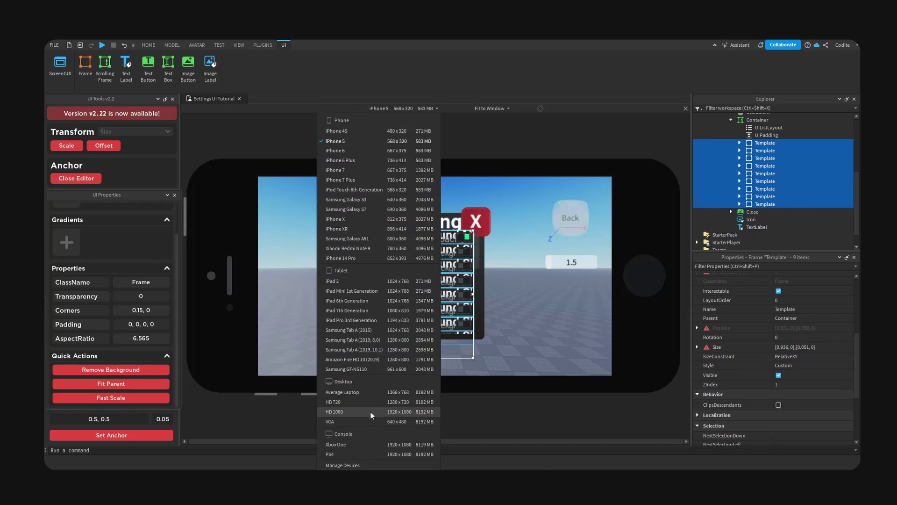
pyautogui.click(355, 416)
# Delete the duplicated Template rows from the third to the last, keeping only Background Music and the first Background SFX row.
pyautogui.click(758, 144)
pyautogui.click(759, 150)
pyautogui.click(761, 159)
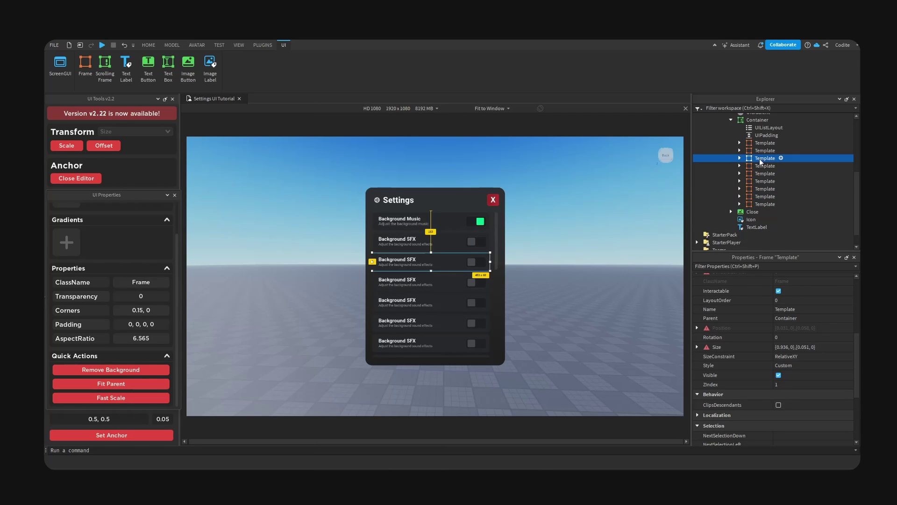
pyautogui.keyDown('shift'); pyautogui.click(761, 205); pyautogui.keyUp('shift')
pyautogui.press('Delete')
# Set the view scale to Actual Resolution, and convert the title and description text labels of both Template rows to scale.
pyautogui.click(491, 108)
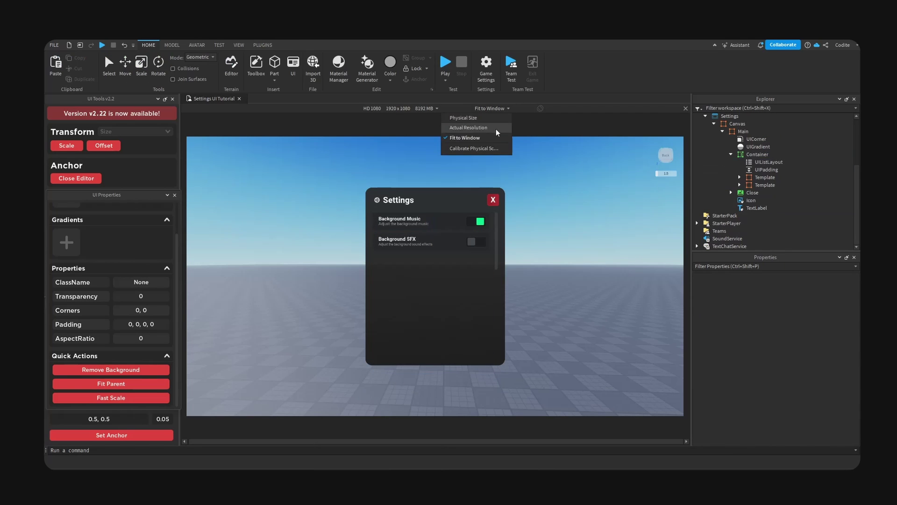
pyautogui.click(477, 129)
pyautogui.click(548, 247)
pyautogui.click(548, 255)
pyautogui.keyDown('shift'); pyautogui.click(559, 264); pyautogui.keyUp('shift')
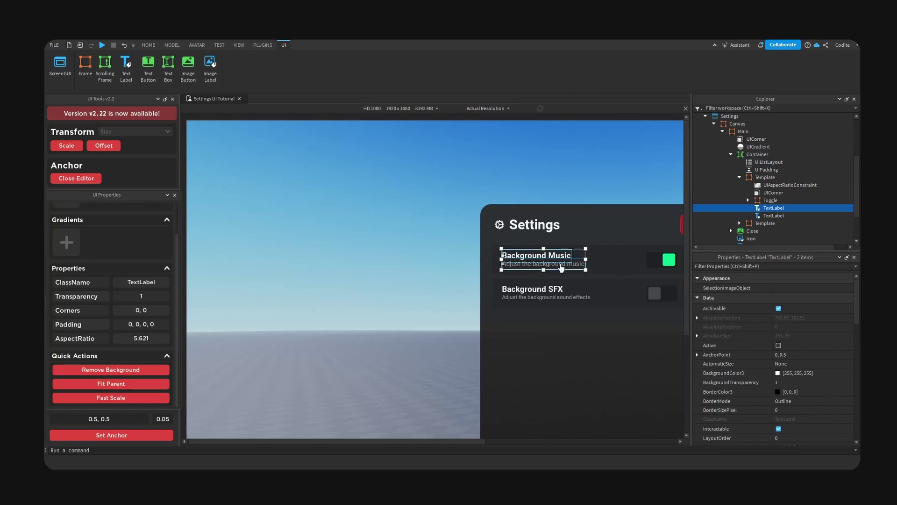
pyautogui.keyDown('shift'); pyautogui.click(551, 289); pyautogui.keyUp('shift')
pyautogui.keyDown('shift'); pyautogui.click(553, 298); pyautogui.keyUp('shift')
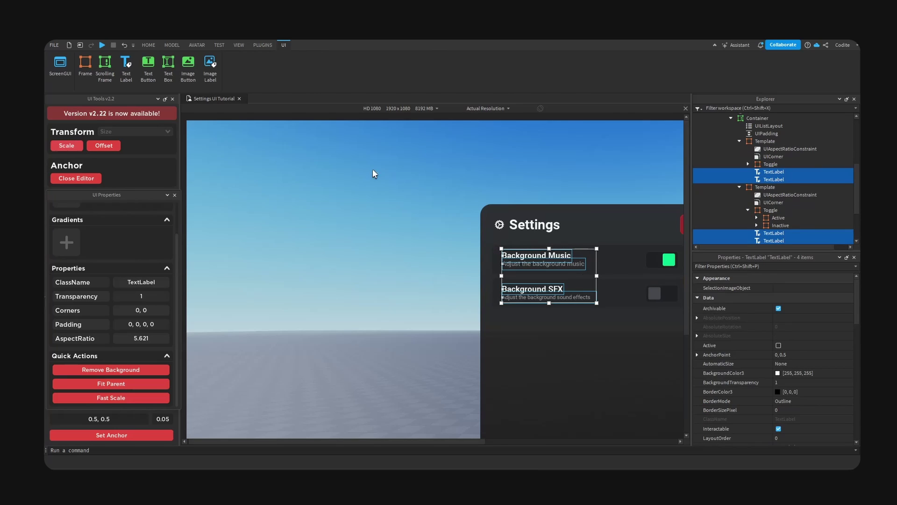
# Convert the Toggle, Active and Inactive frames of both Template rows to scale, and expand the first row's Inactive frame.
pyautogui.click(778, 218)
pyautogui.keyDown('ctrl'); pyautogui.click(778, 225); pyautogui.keyUp('ctrl')
pyautogui.keyDown('ctrl'); pyautogui.click(775, 210); pyautogui.keyUp('ctrl')
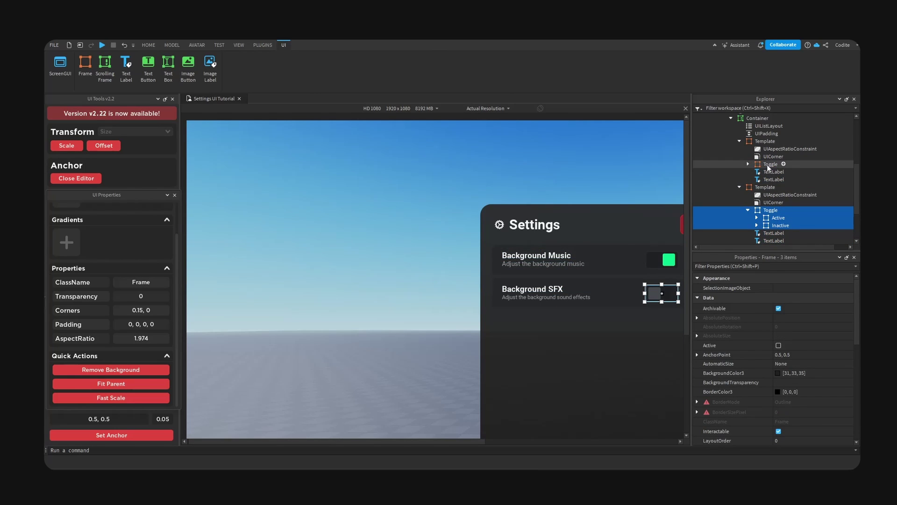
pyautogui.keyDown('ctrl'); pyautogui.click(767, 165); pyautogui.keyUp('ctrl')
pyautogui.click(748, 165)
pyautogui.keyDown('ctrl'); pyautogui.click(771, 174); pyautogui.keyUp('ctrl')
pyautogui.keyDown('ctrl'); pyautogui.click(774, 179); pyautogui.keyUp('ctrl')
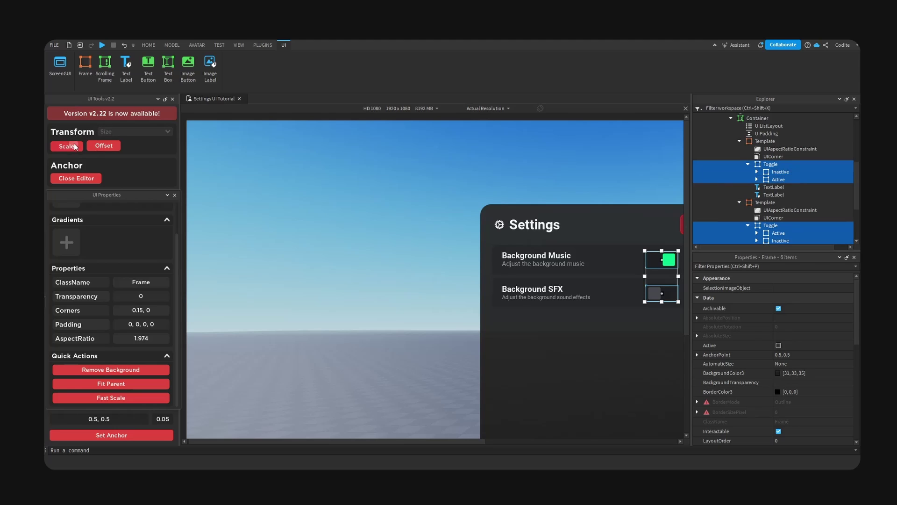
pyautogui.click(756, 171)
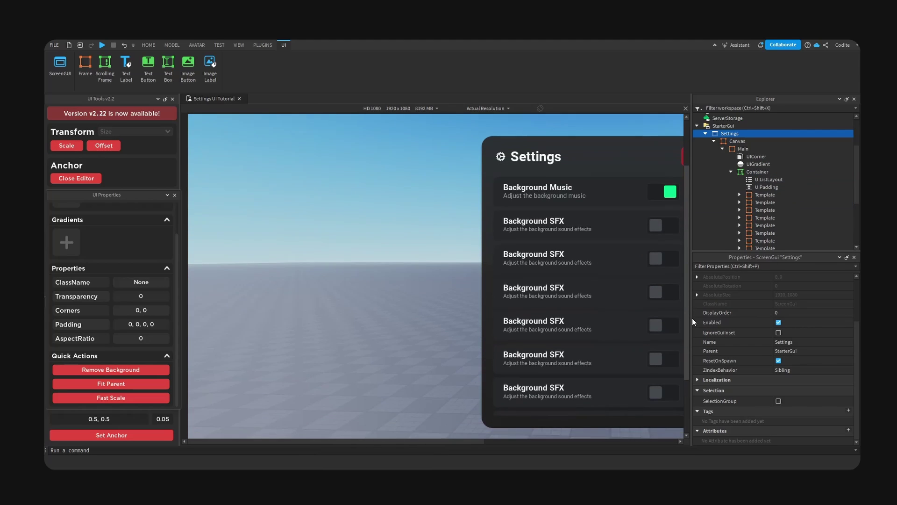
# Look over the refilled settings panel at actual resolution, and set the view scale back to Fit to Window.
pyautogui.moveTo(438, 440); pyautogui.dragTo(543, 408)
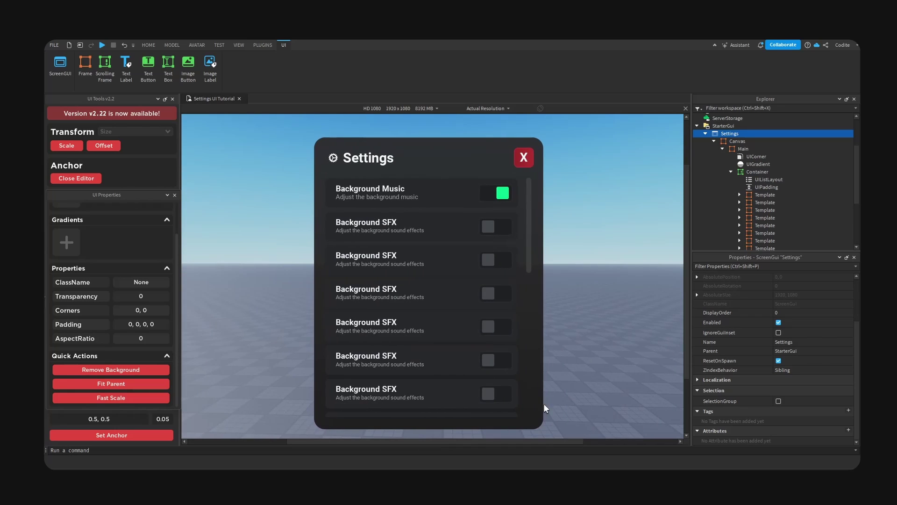
pyautogui.click(489, 108)
pyautogui.click(491, 138)
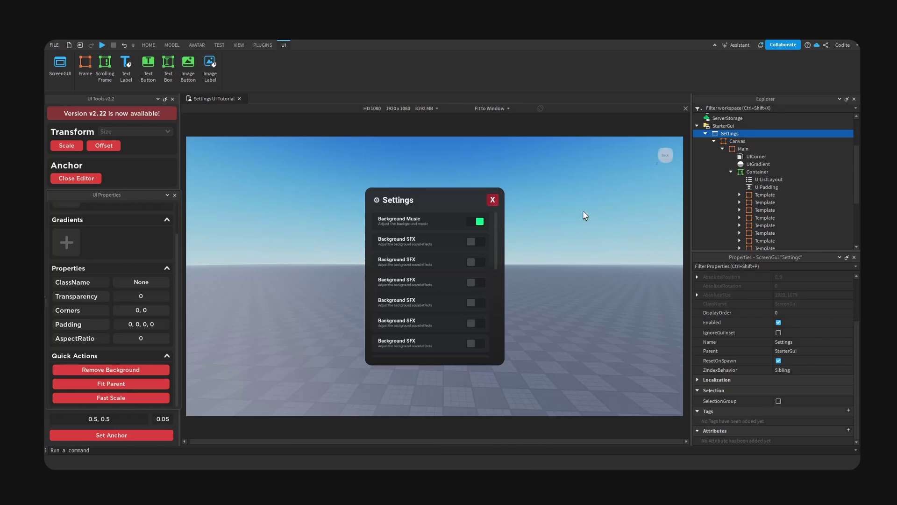
pyautogui.moveTo(585, 206); pyautogui.dragTo(586, 206, button='right')
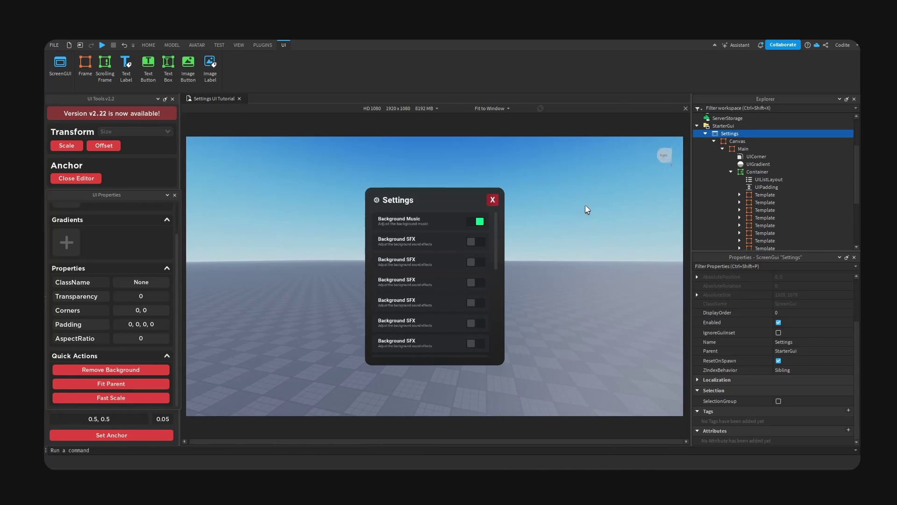